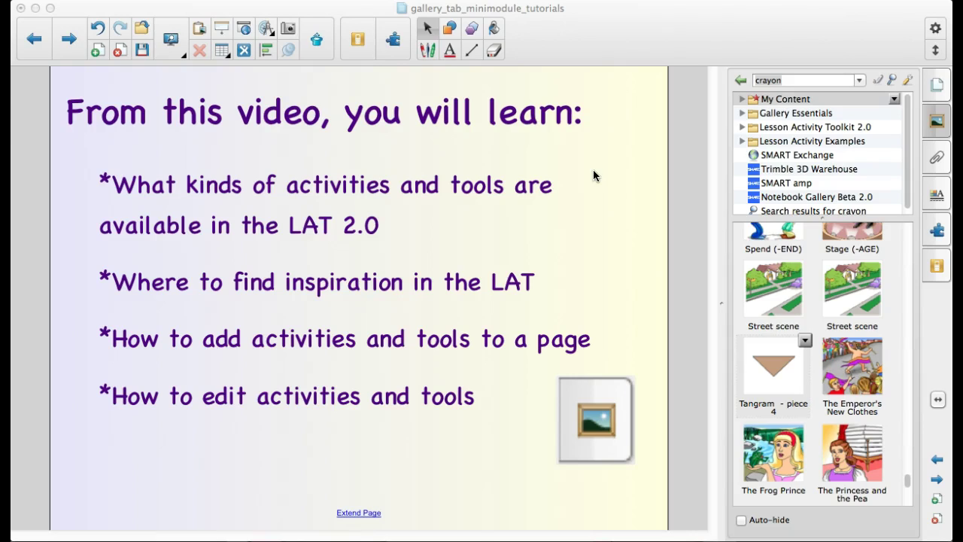
# - Go to the blank page and expand the Lesson Activity Toolkit 2.0 folder in the gallery to show its subfolders
pyautogui.click(937, 479)
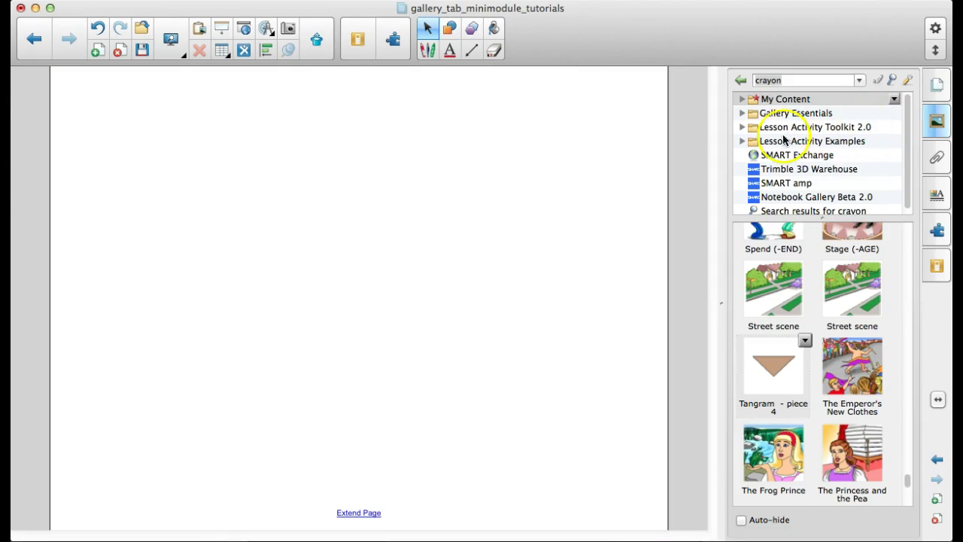
pyautogui.click(742, 128)
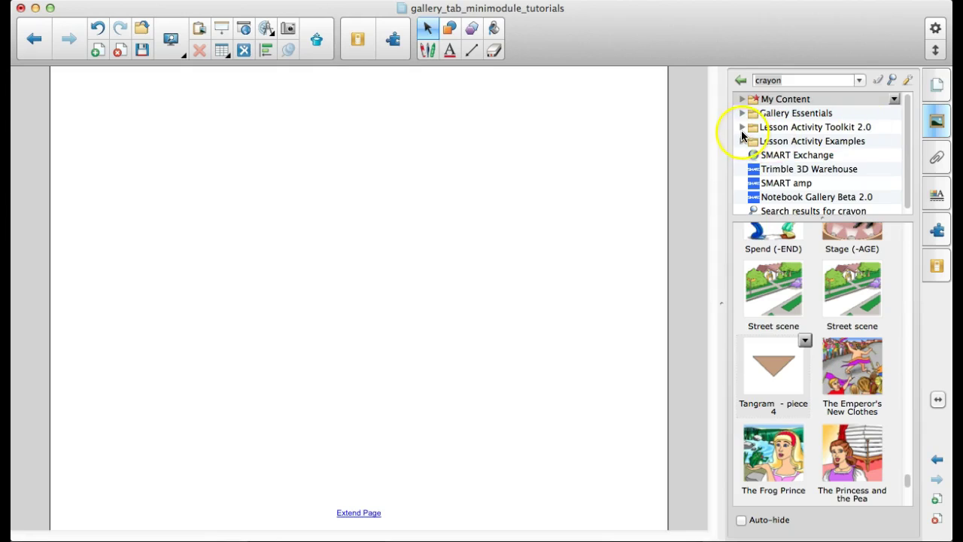
pyautogui.click(784, 128)
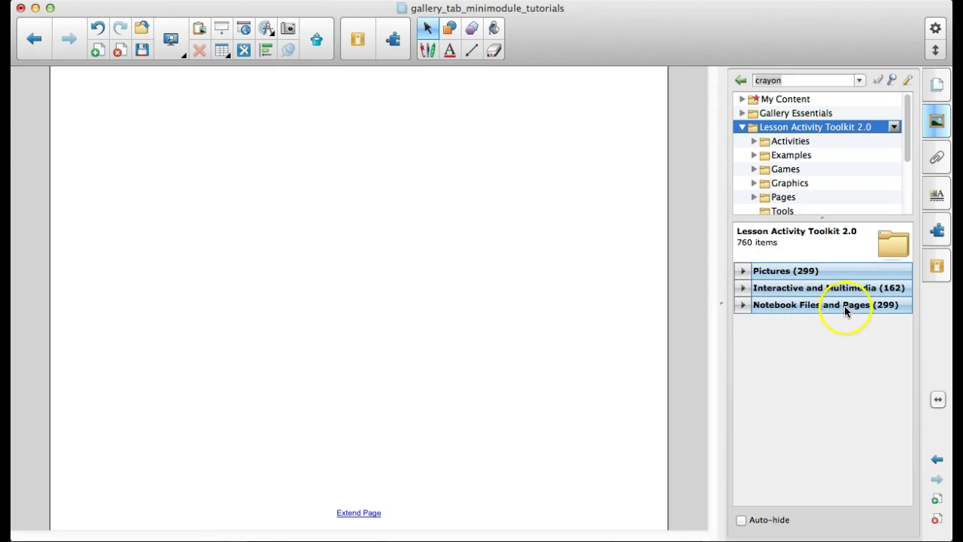
pyautogui.scroll(-2, 833, 151)
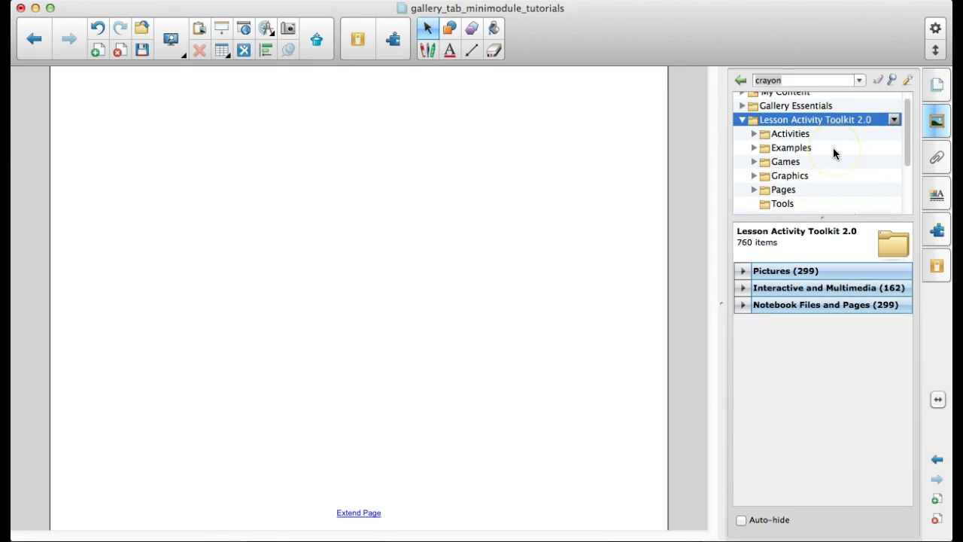
pyautogui.scroll(-1, 833, 151)
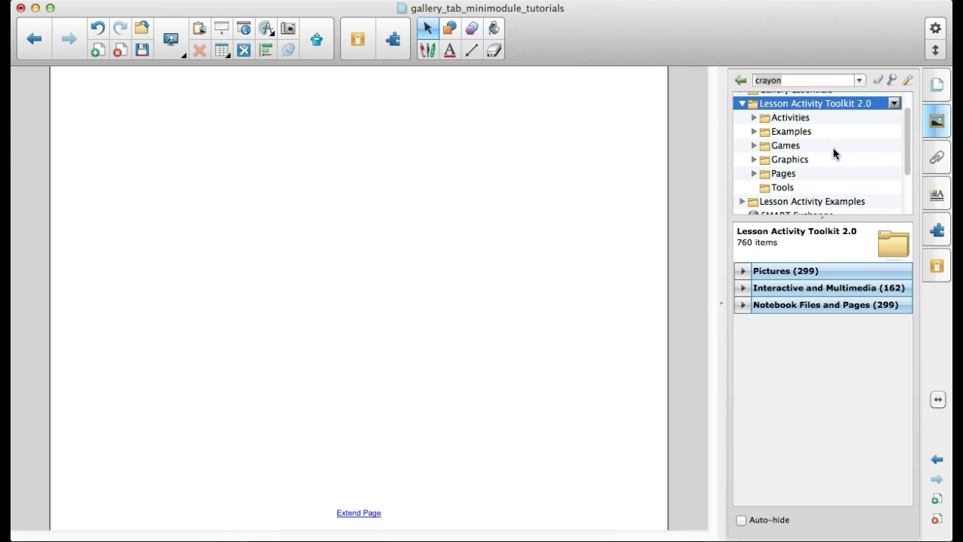
pyautogui.scroll(-1, 833, 151)
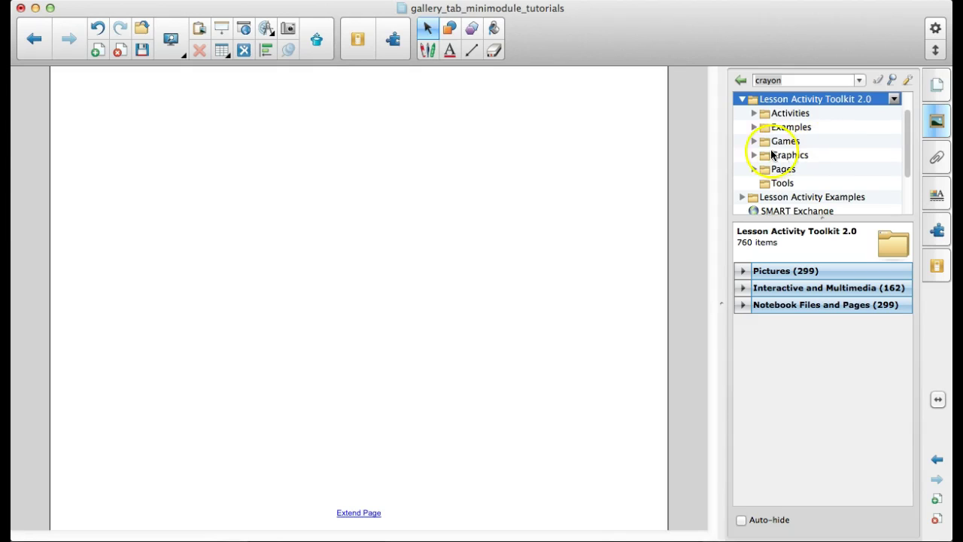
# - Look through the game types in the toolkit's Games folder and collapse it again
pyautogui.click(754, 141)
pyautogui.scroll(-2, 827, 157)
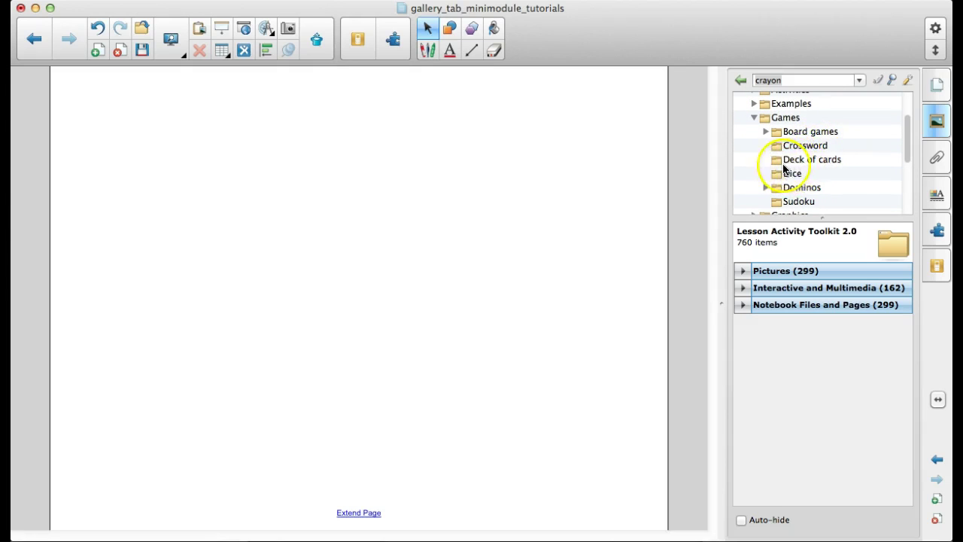
pyautogui.scroll(-1, 846, 172)
pyautogui.scroll(2, 846, 170)
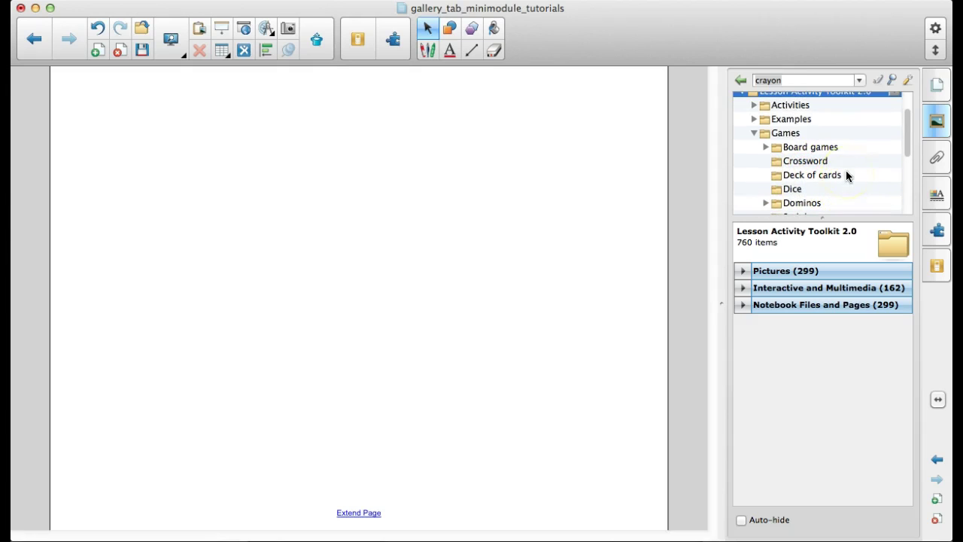
pyautogui.click(754, 133)
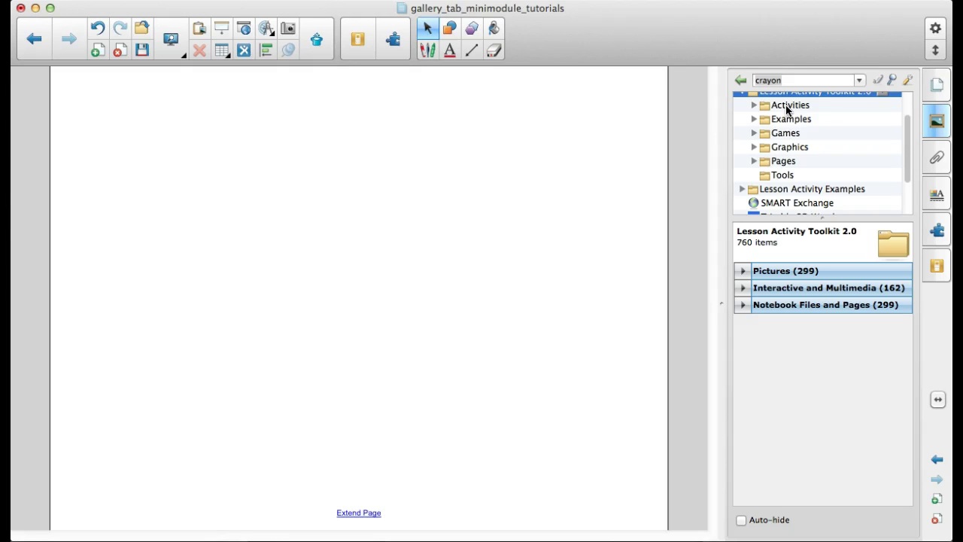
# - Examine the activity types in the toolkit's Activities folder and collapse it again
pyautogui.click(754, 106)
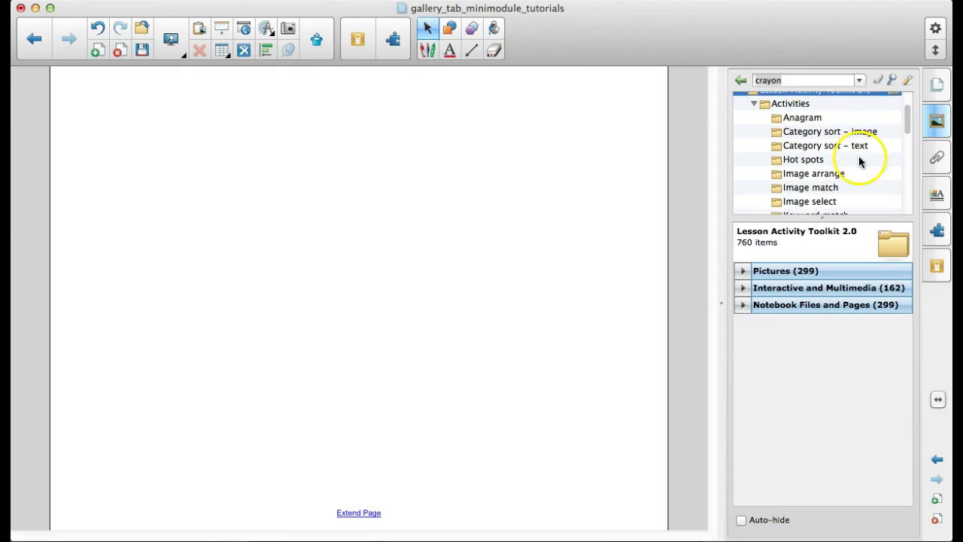
pyautogui.scroll(-1, 860, 161)
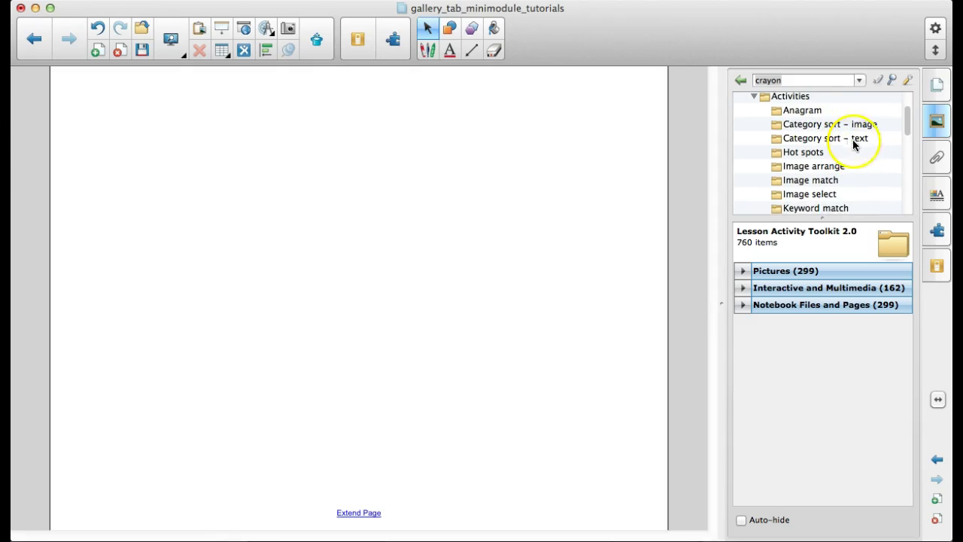
pyautogui.scroll(-1, 868, 162)
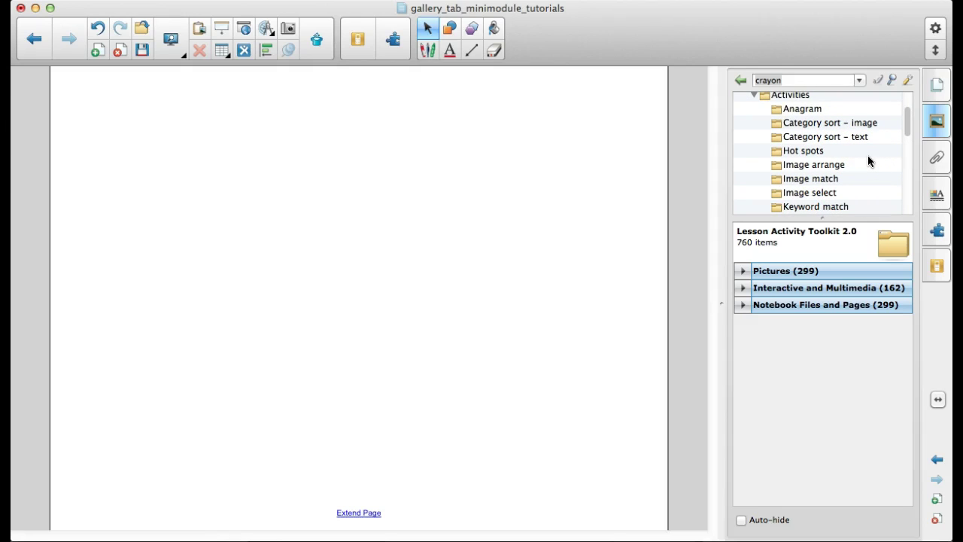
pyautogui.scroll(-1, 873, 181)
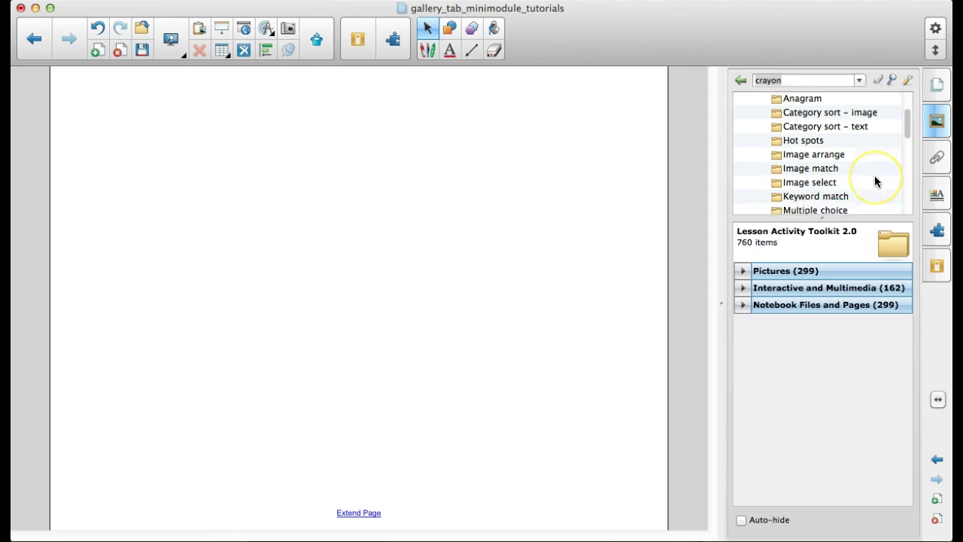
pyautogui.scroll(-3, 875, 181)
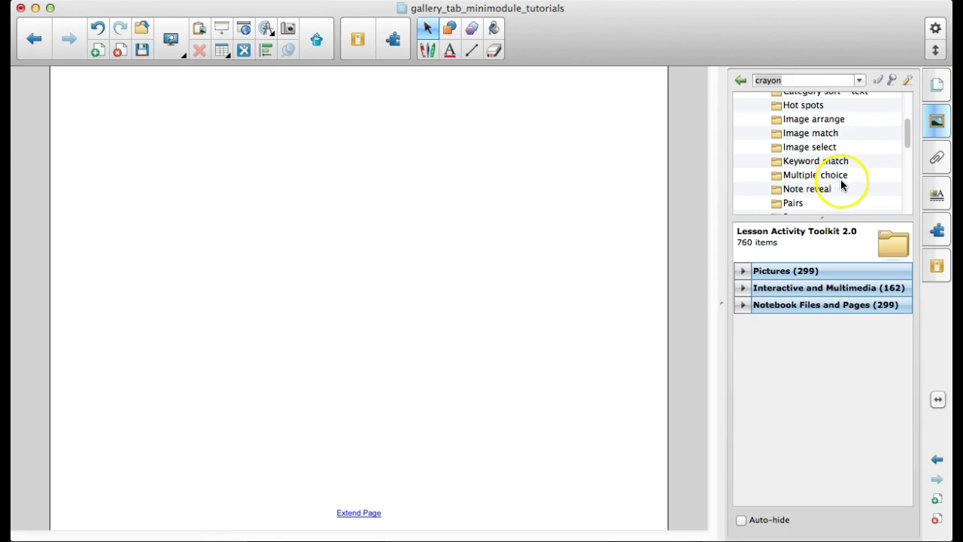
pyautogui.scroll(-2, 850, 190)
pyautogui.scroll(-6, 853, 194)
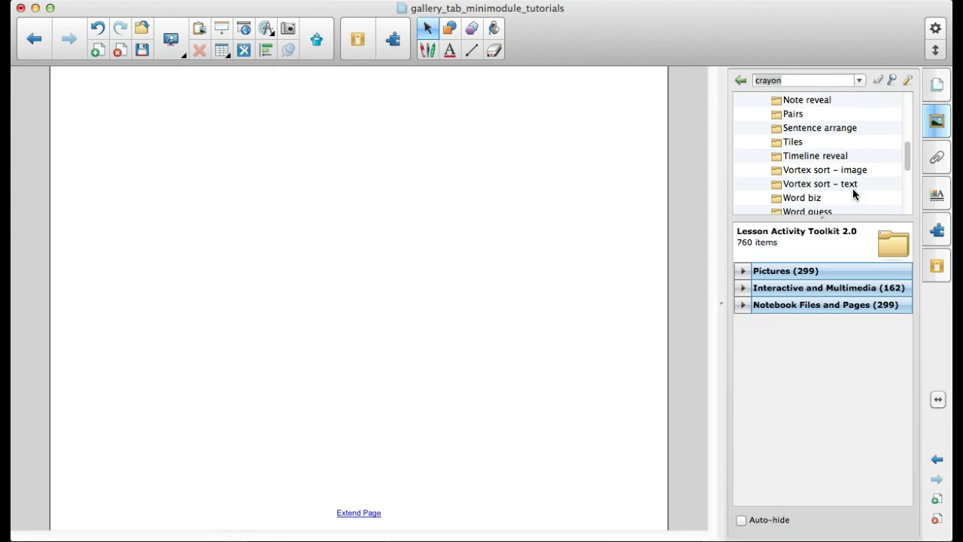
pyautogui.scroll(-2, 853, 194)
pyautogui.scroll(5, 853, 194)
pyautogui.scroll(3, 854, 194)
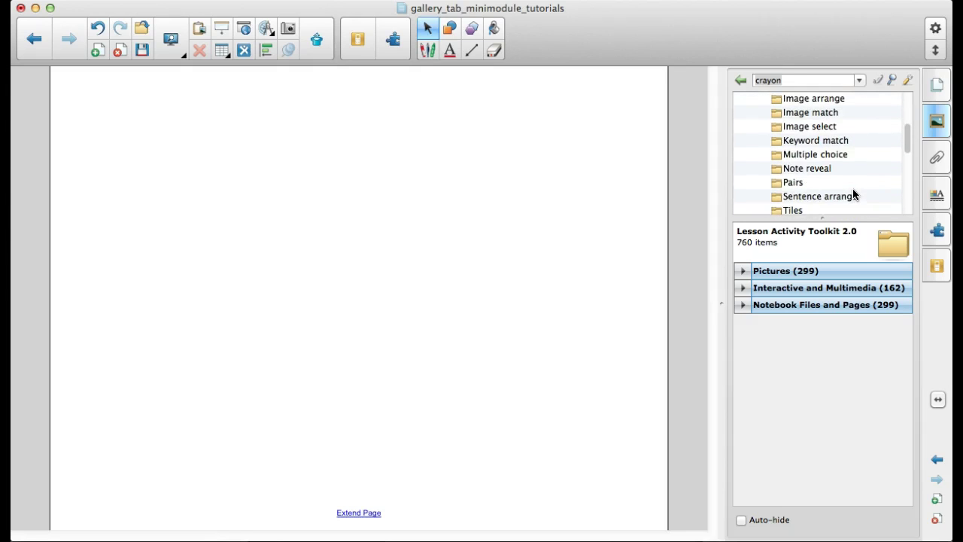
pyautogui.scroll(4, 852, 186)
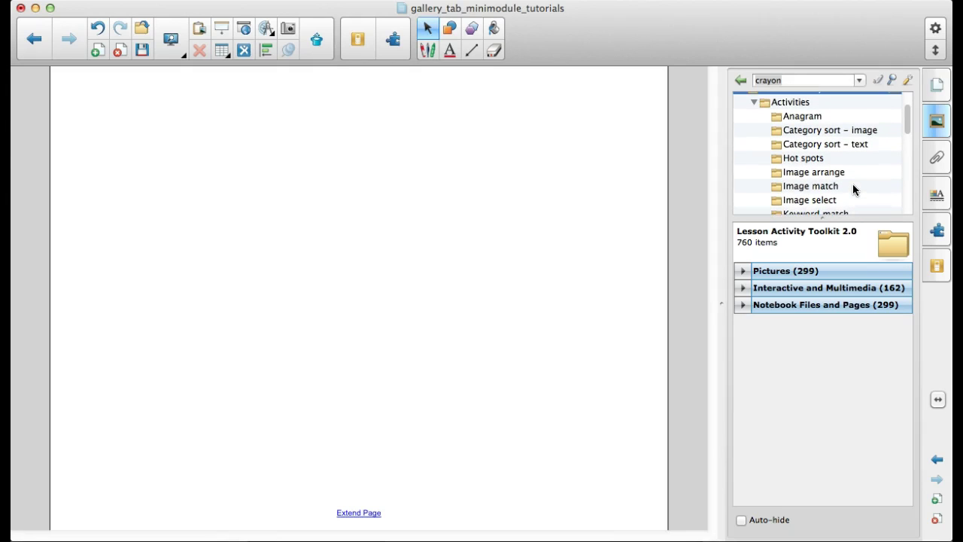
pyautogui.scroll(-1, 853, 184)
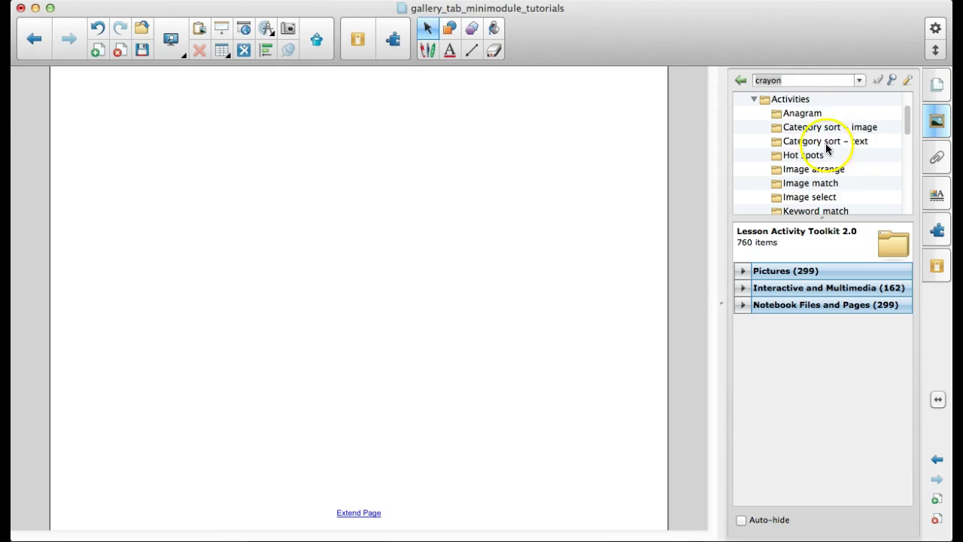
pyautogui.click(754, 99)
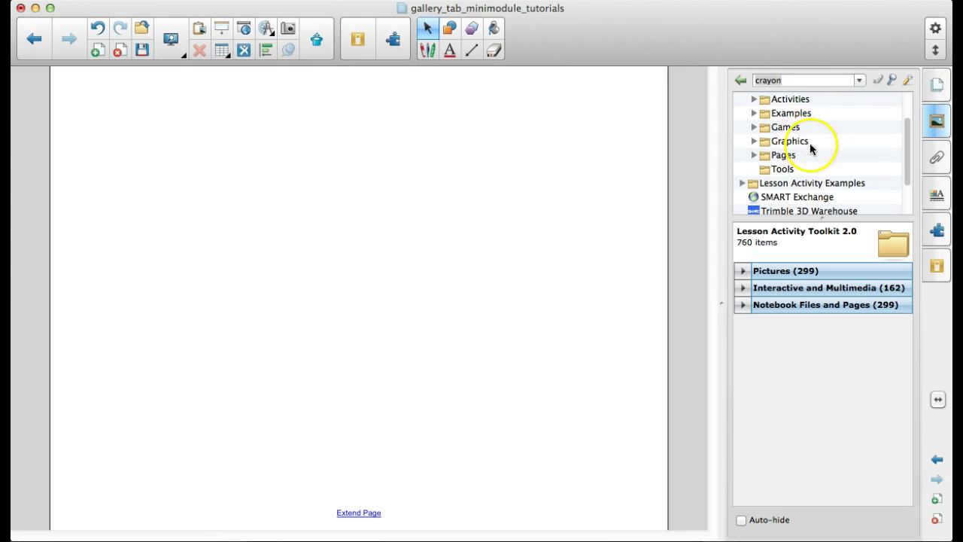
# - Add the Blue - Page border picture from the toolkit's Graphics > Borders folder to the blank page
pyautogui.click(754, 141)
pyautogui.scroll(-2, 849, 156)
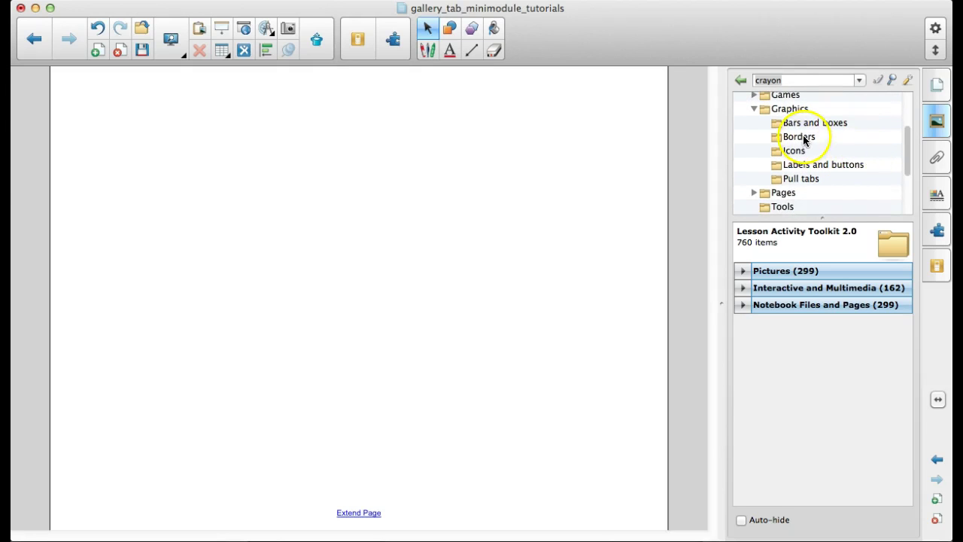
pyautogui.click(799, 136)
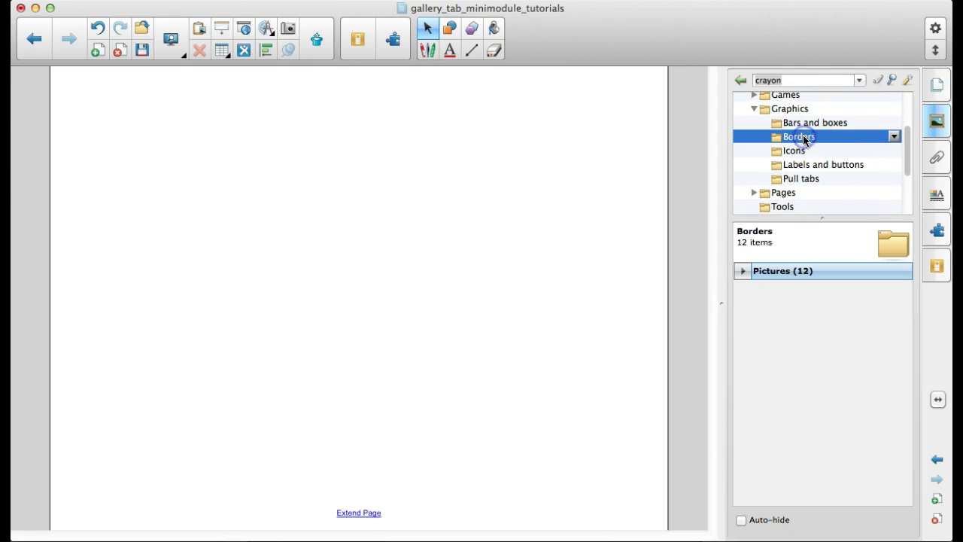
pyautogui.click(744, 270)
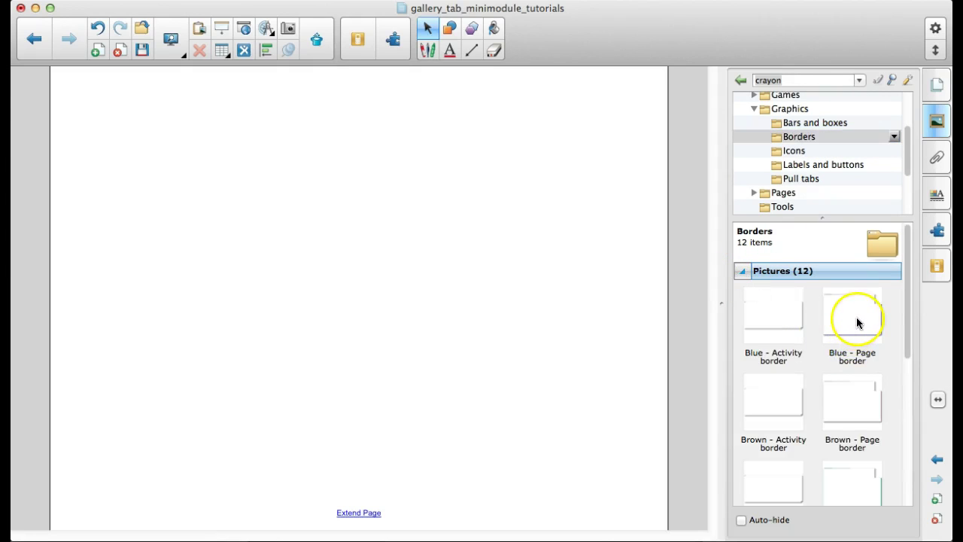
pyautogui.moveTo(857, 323); pyautogui.dragTo(447, 281)
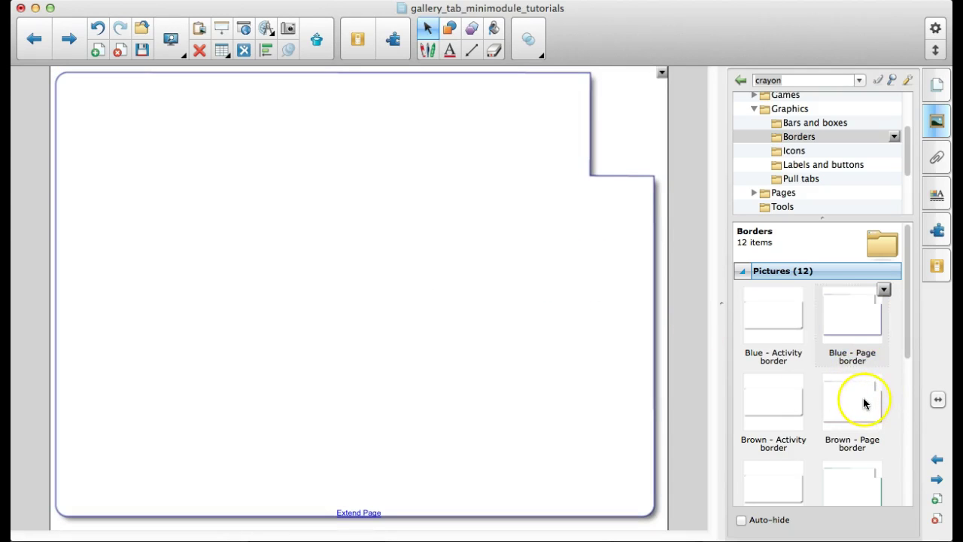
# - Place the Back icon from the Graphics > Icons pictures in the lower-right corner of the page border
pyautogui.scroll(-3, 863, 401)
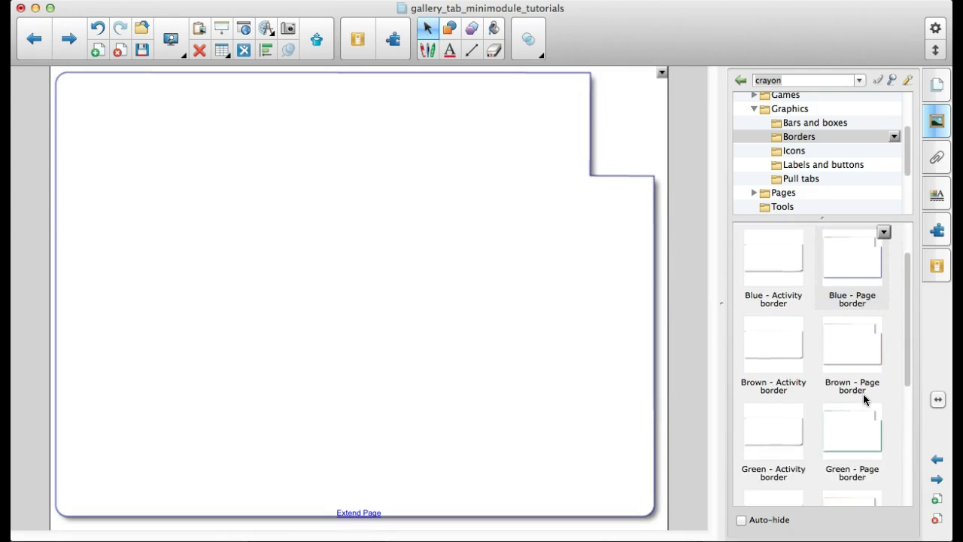
pyautogui.scroll(-5, 863, 394)
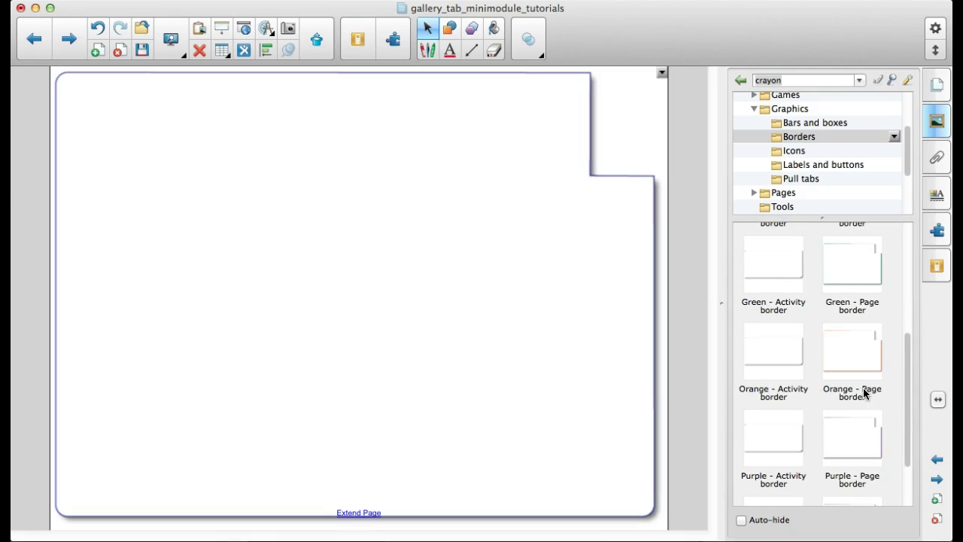
pyautogui.scroll(-3, 863, 388)
pyautogui.scroll(2, 863, 388)
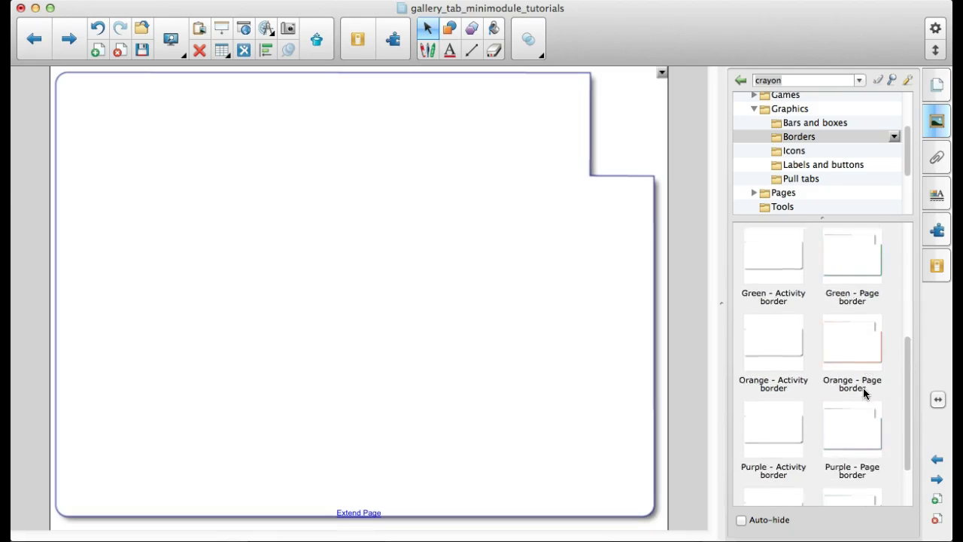
pyautogui.scroll(3, 834, 342)
pyautogui.click(794, 151)
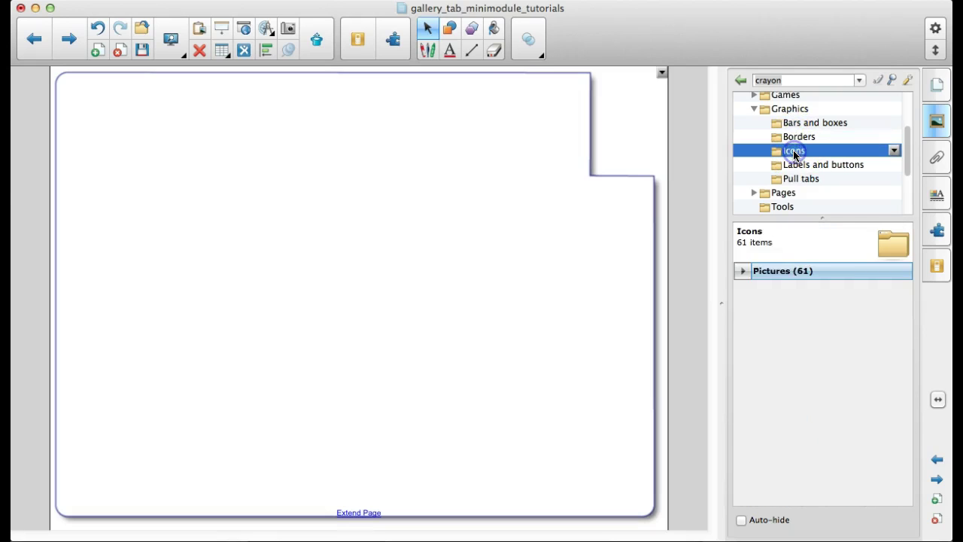
pyautogui.click(743, 271)
pyautogui.scroll(-2, 897, 376)
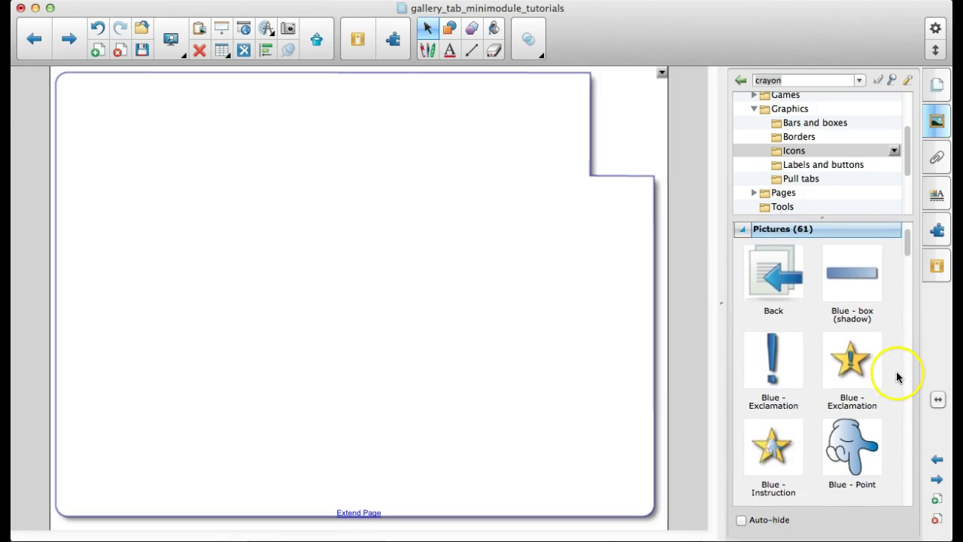
pyautogui.moveTo(779, 280); pyautogui.dragTo(608, 480)
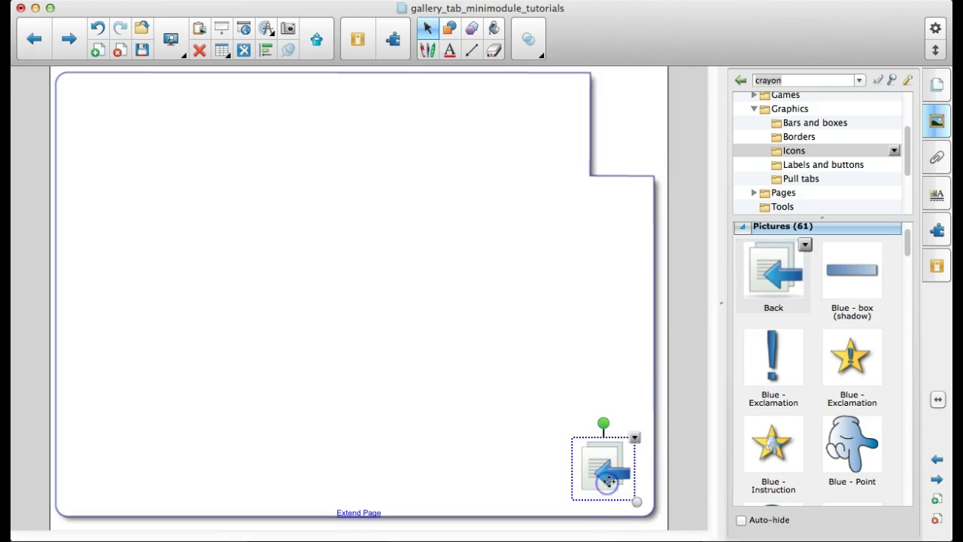
pyautogui.click(565, 402)
# - Place the round Blue - button 2 picture from the Labels and buttons folder in the upper-left area of the page
pyautogui.scroll(-2, 832, 391)
pyautogui.scroll(-5, 833, 397)
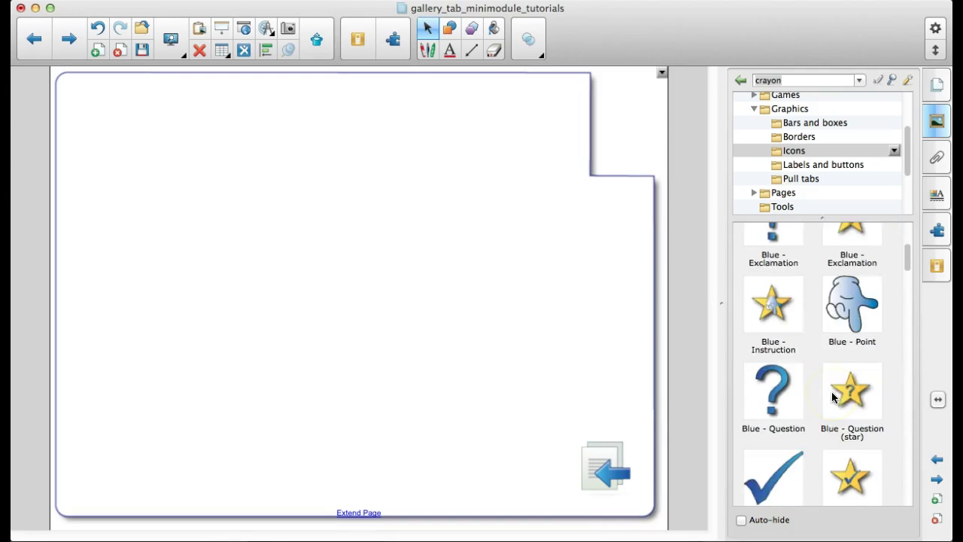
pyautogui.scroll(-2, 831, 392)
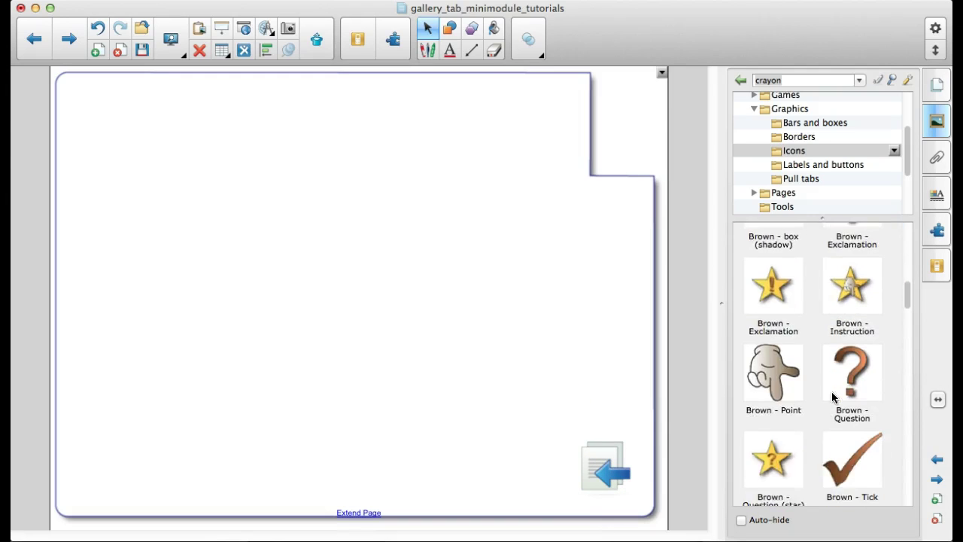
pyautogui.scroll(3, 832, 391)
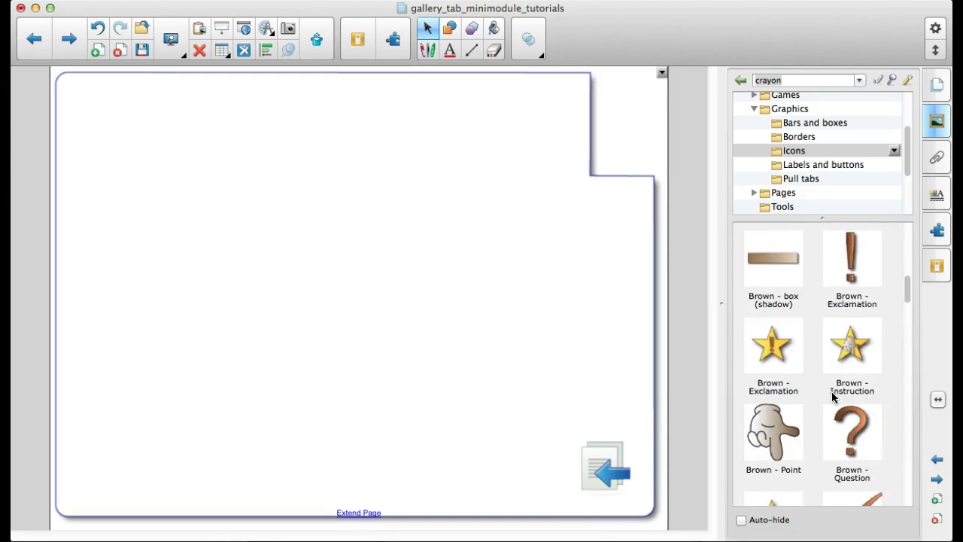
pyautogui.click(823, 164)
pyautogui.click(742, 270)
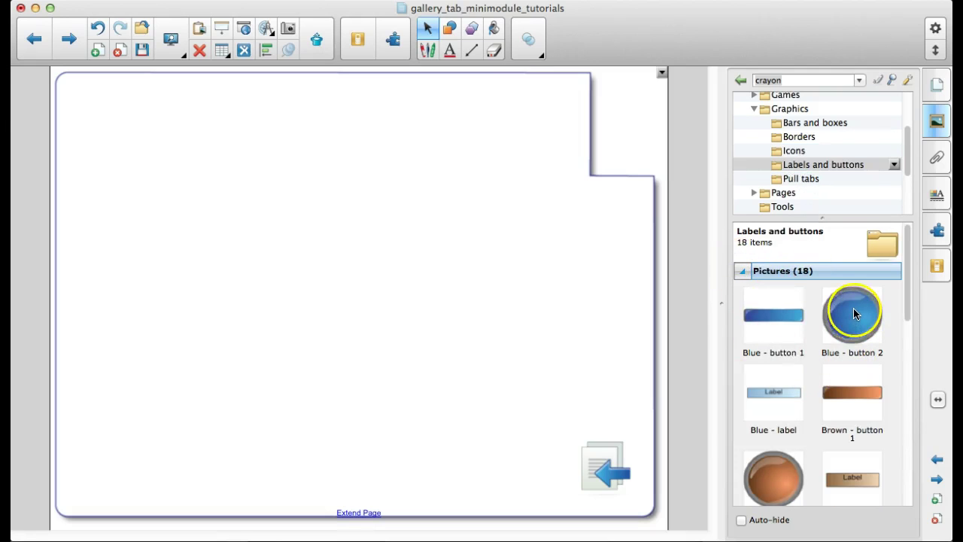
pyautogui.moveTo(854, 308); pyautogui.dragTo(157, 215)
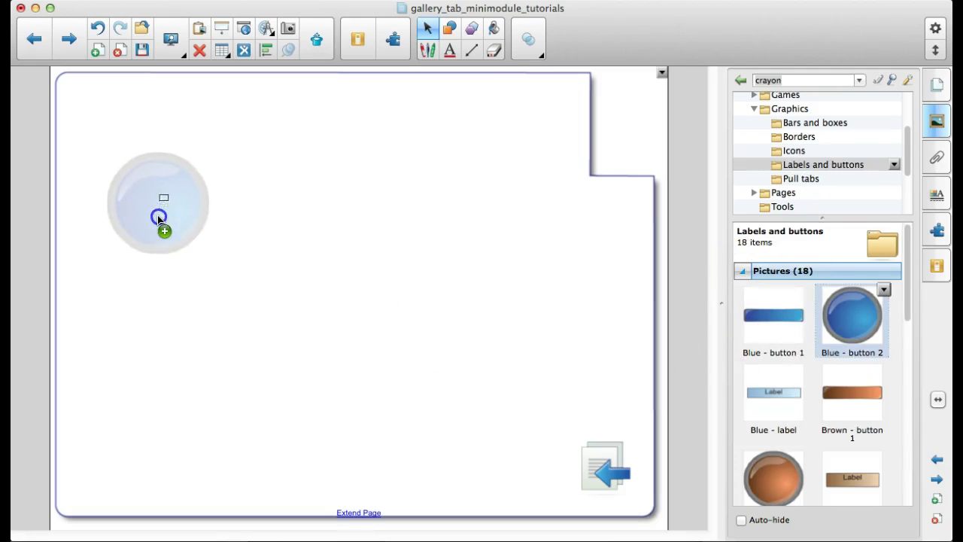
pyautogui.click(296, 241)
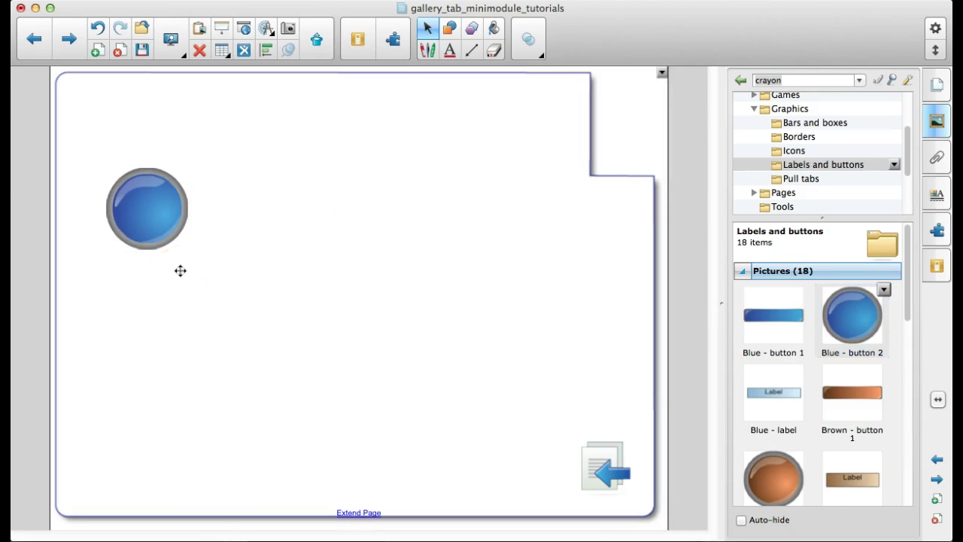
# - Add the text "Start" centred on the round blue button and colour it white
pyautogui.write('Start')
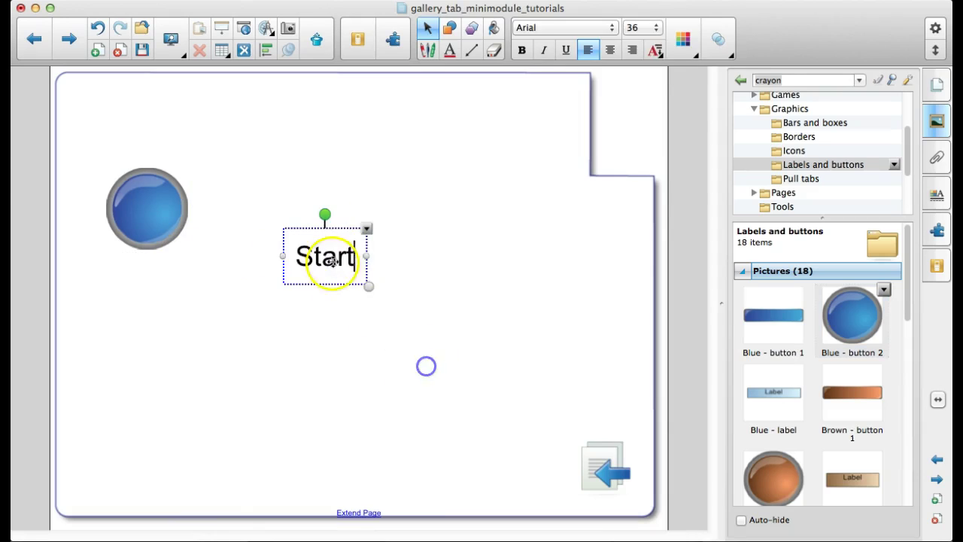
pyautogui.moveTo(332, 259); pyautogui.dragTo(143, 213)
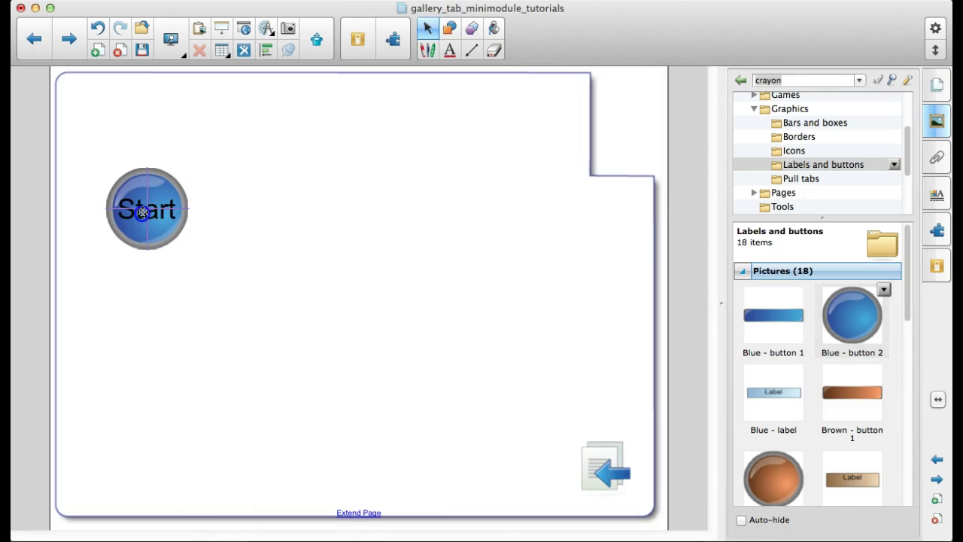
pyautogui.click(185, 205)
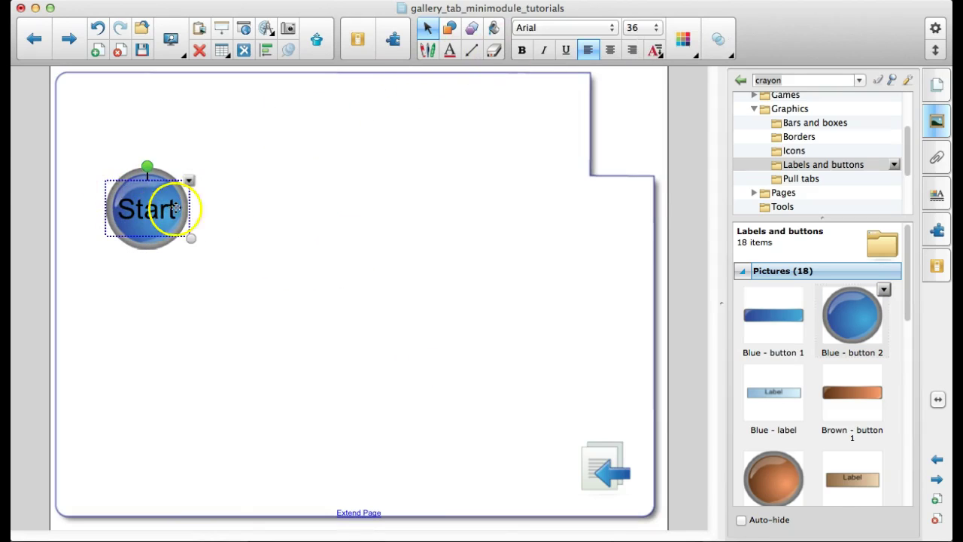
pyautogui.click(682, 44)
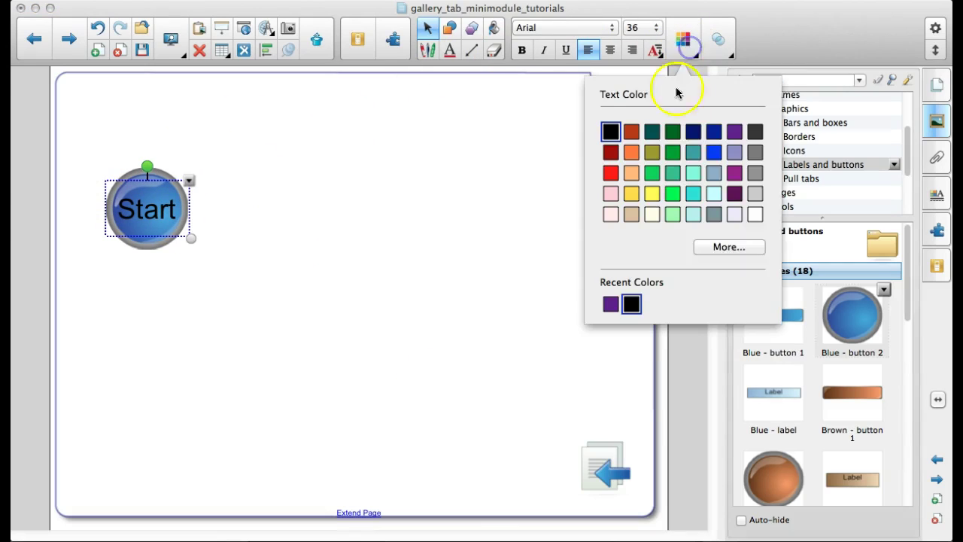
pyautogui.click(756, 215)
pyautogui.click(409, 234)
pyautogui.click(323, 271)
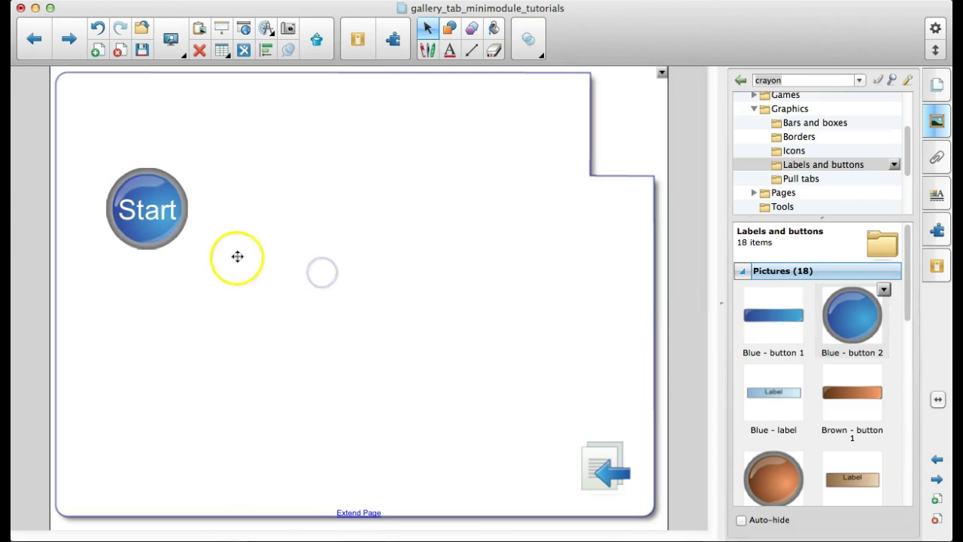
# - Delete the blue page border from the page
pyautogui.click(91, 173)
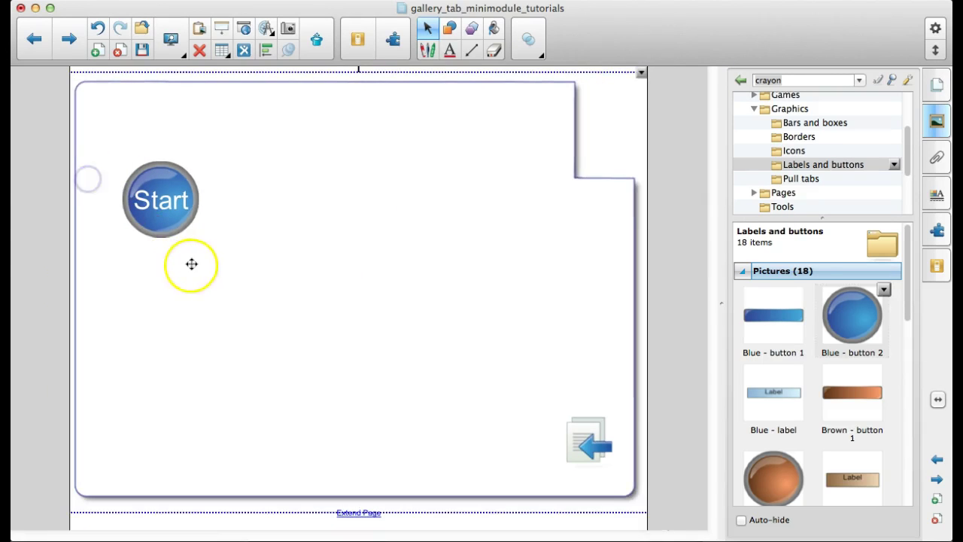
pyautogui.moveTo(201, 234); pyautogui.dragTo(210, 272)
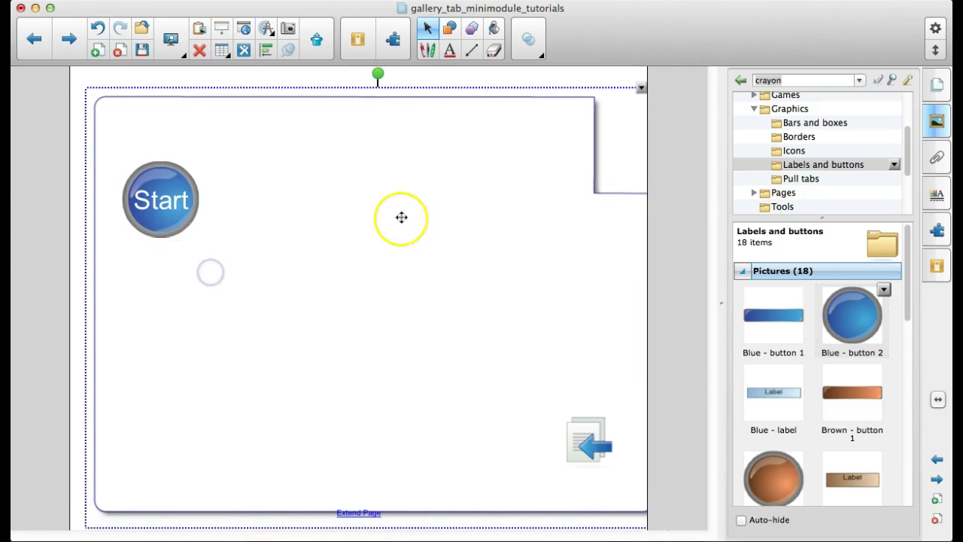
pyautogui.press('Delete')
# - Group the Start text with the round blue button and position the group in the upper-left area of the page
pyautogui.moveTo(96, 137); pyautogui.dragTo(203, 253)
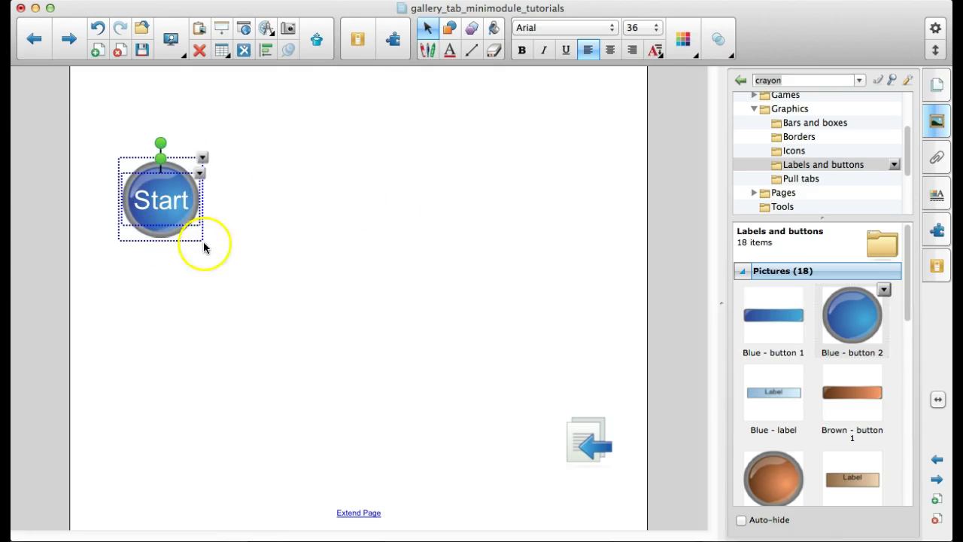
pyautogui.rightClick(202, 178)
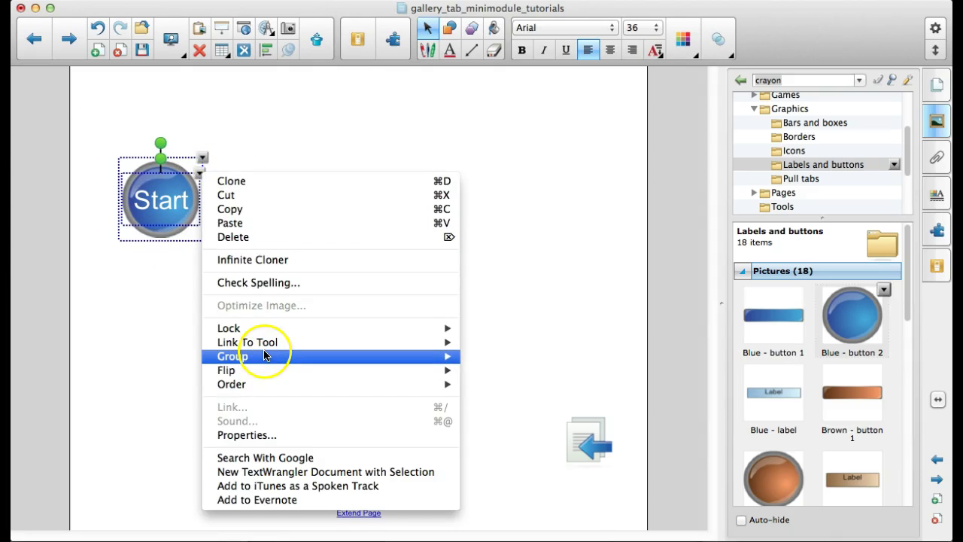
pyautogui.moveTo(331, 363)
pyautogui.click(491, 356)
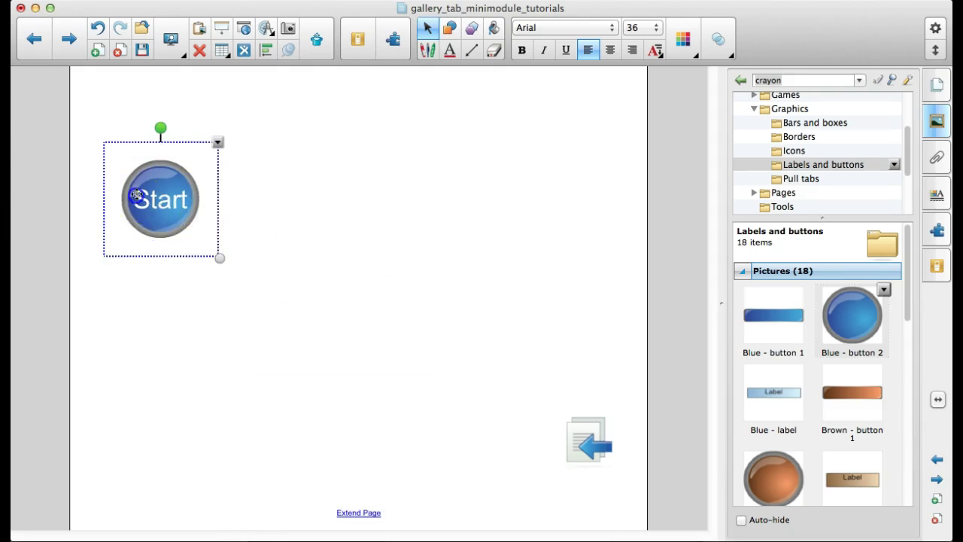
pyautogui.moveTo(134, 235); pyautogui.dragTo(311, 275)
pyautogui.click(446, 279)
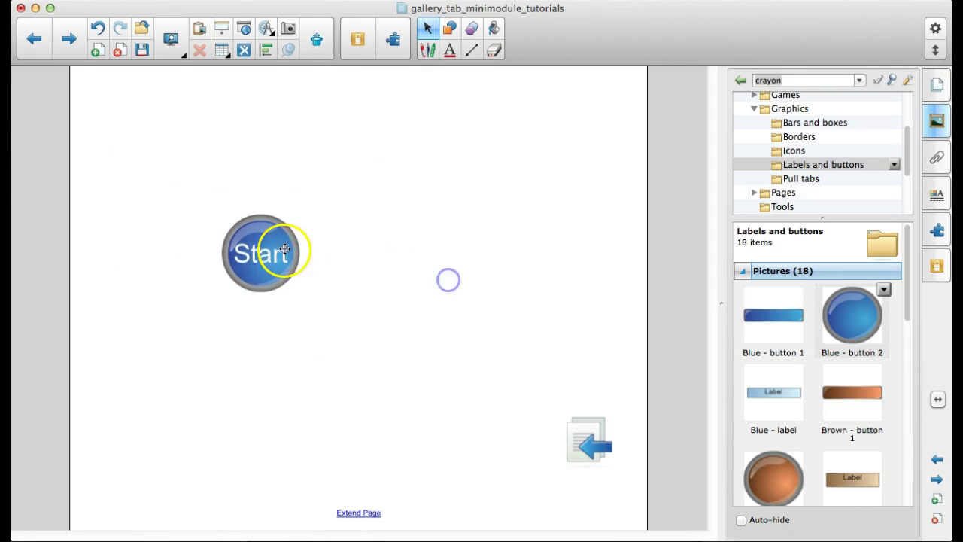
pyautogui.moveTo(271, 241); pyautogui.dragTo(219, 176)
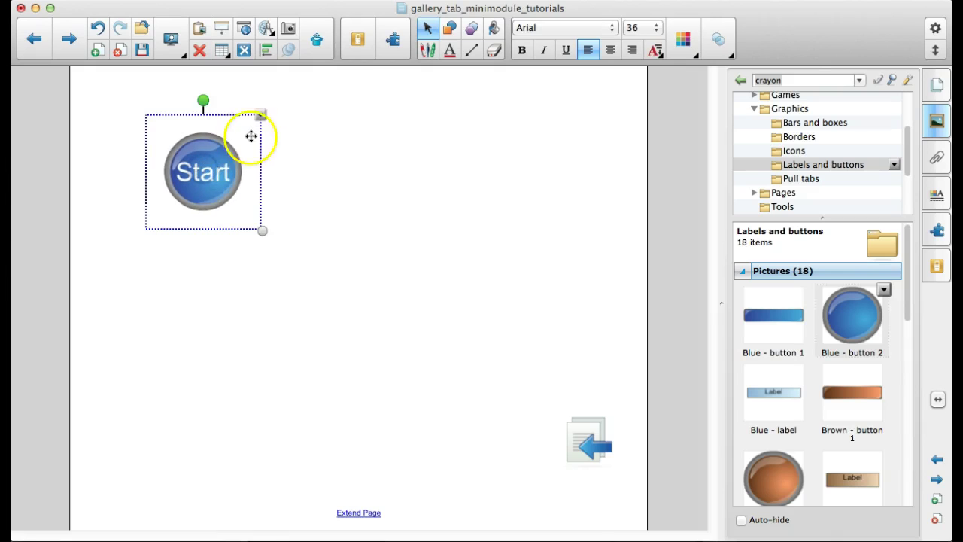
# - Link the grouped Start button to the First Page of this file, launched by its corner icon
pyautogui.rightClick(260, 116)
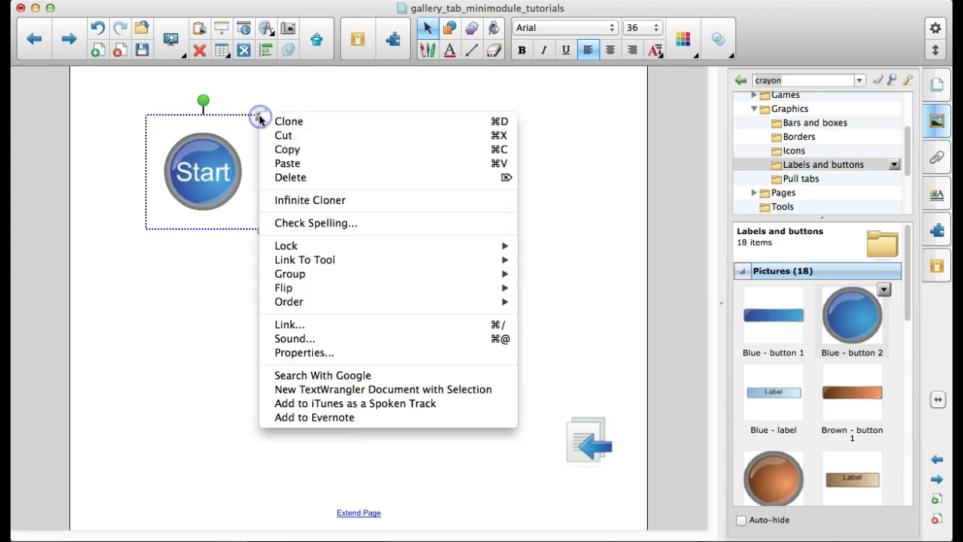
pyautogui.click(338, 327)
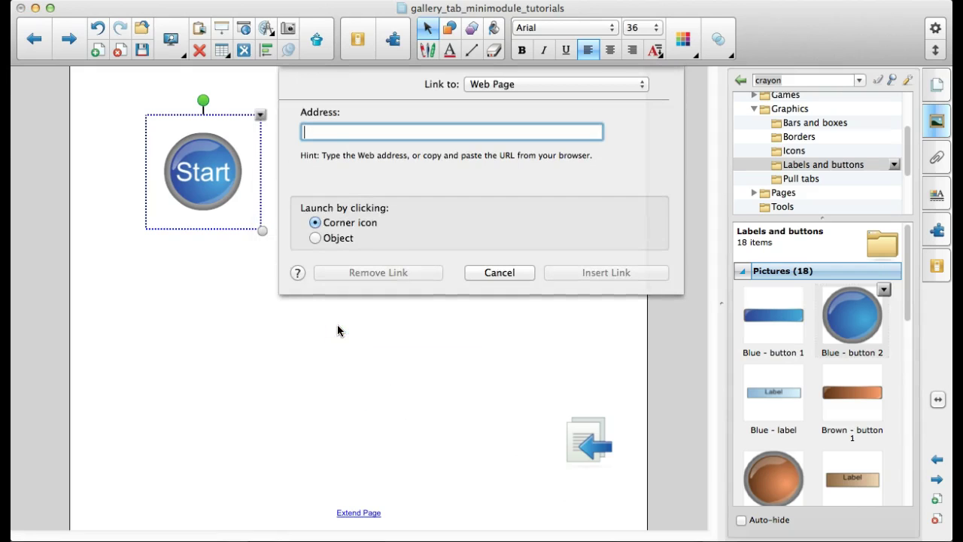
pyautogui.click(479, 85)
pyautogui.click(480, 97)
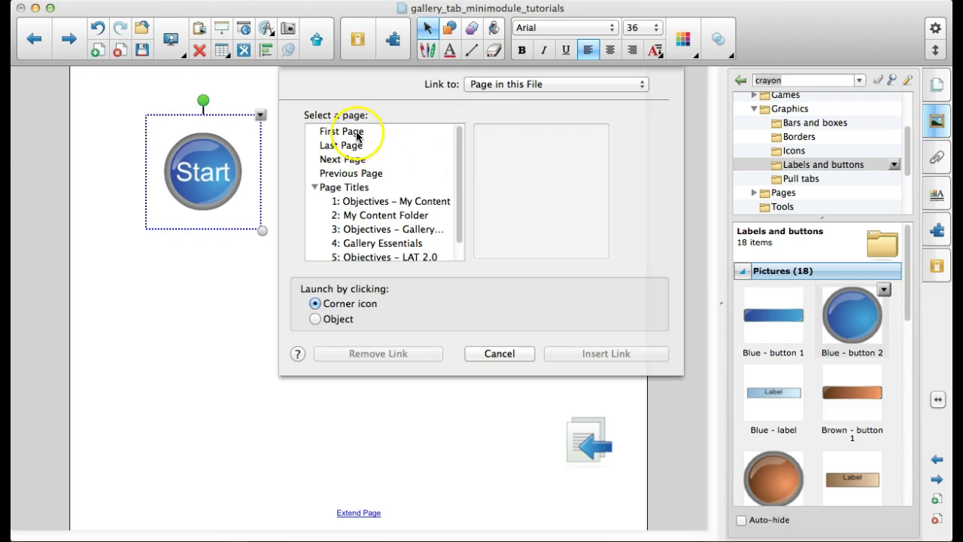
pyautogui.click(356, 132)
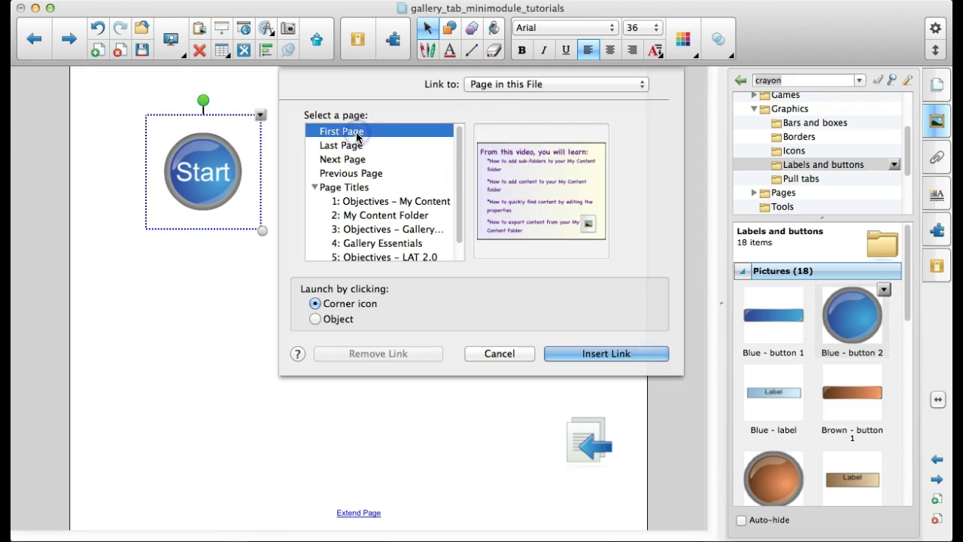
pyautogui.click(557, 354)
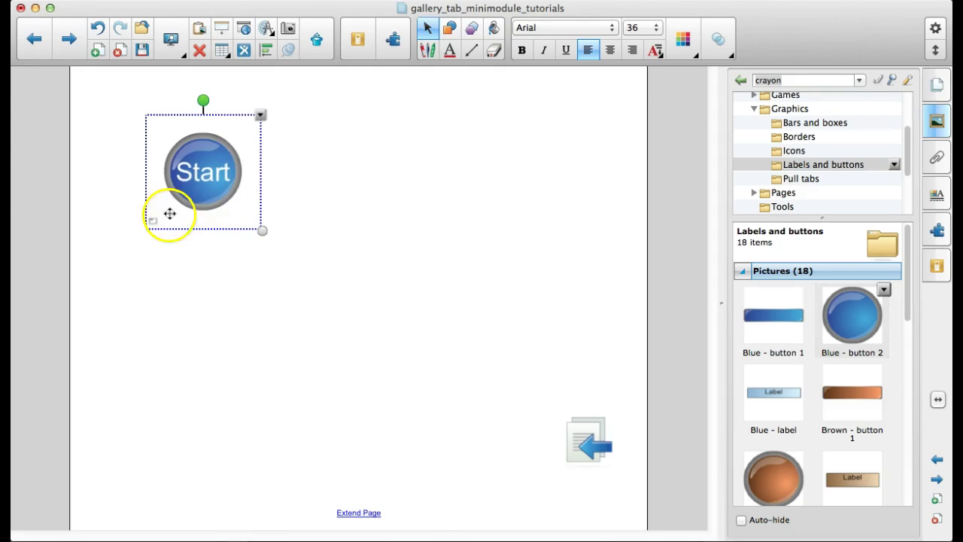
# - Edit the Start button's link so that it launches from the whole object
pyautogui.click(256, 118)
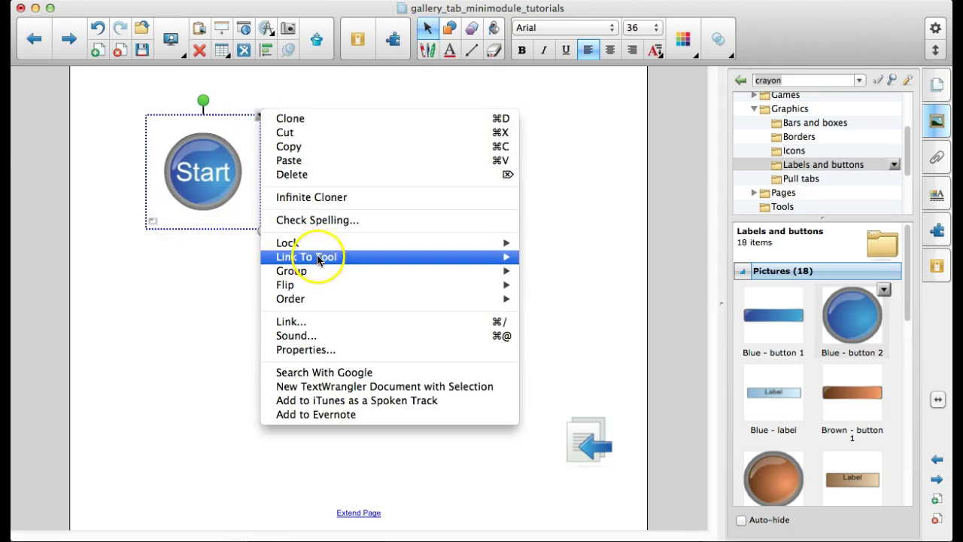
pyautogui.moveTo(316, 273)
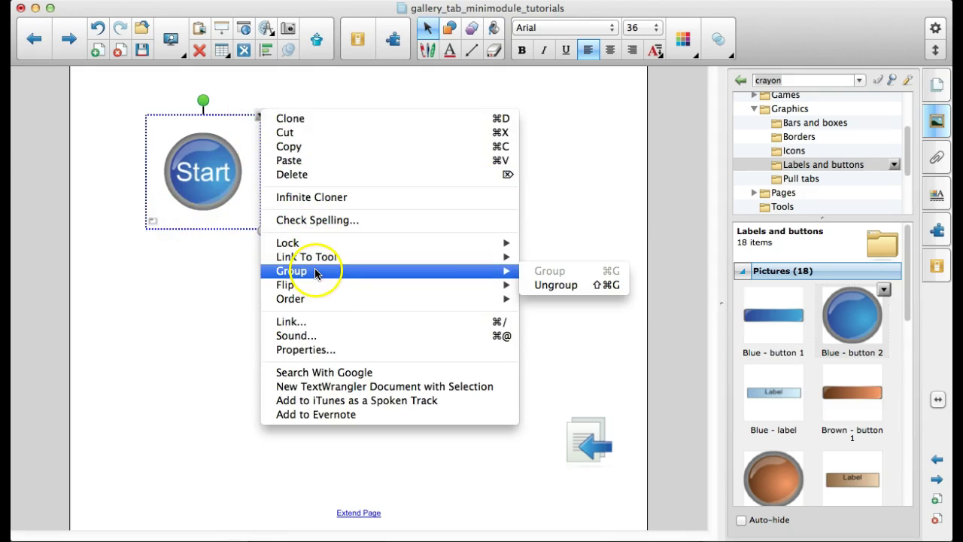
pyautogui.click(314, 321)
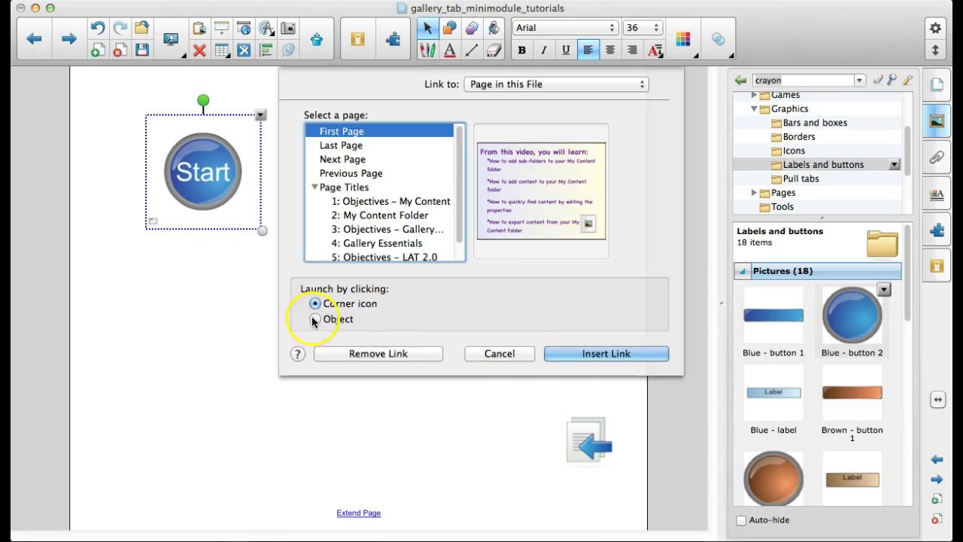
pyautogui.click(330, 321)
pyautogui.click(603, 354)
# - Test the Start button's link and return to the LAT 2.0 page
pyautogui.click(197, 181)
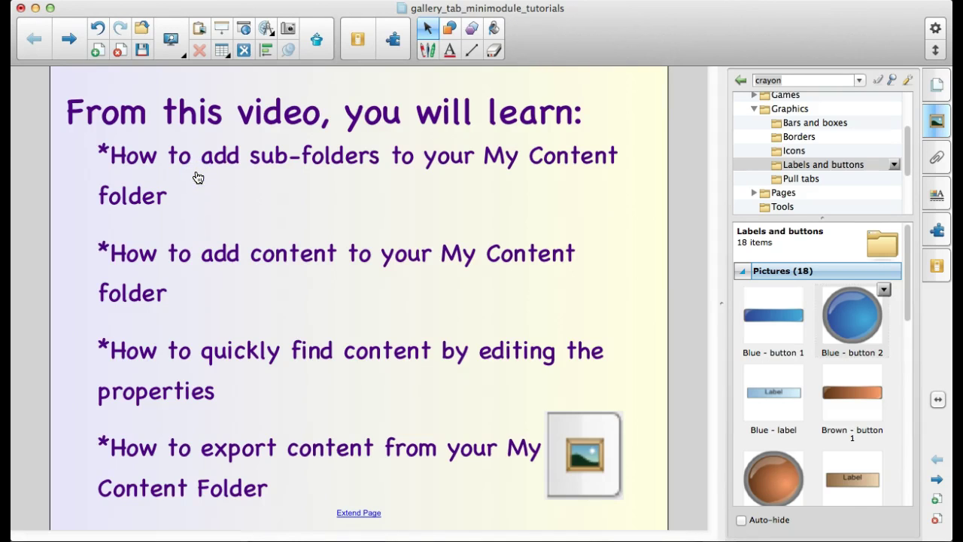
pyautogui.click(934, 84)
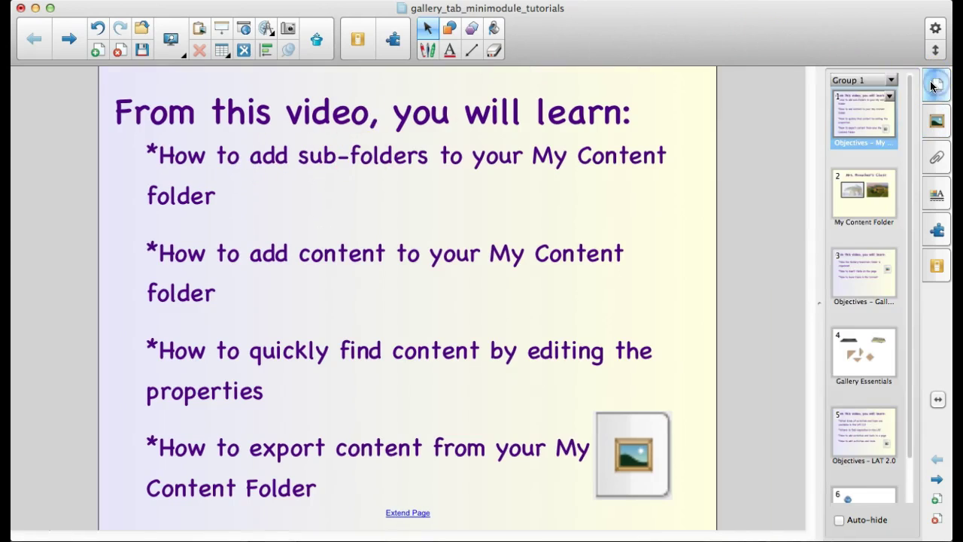
pyautogui.scroll(-2, 882, 468)
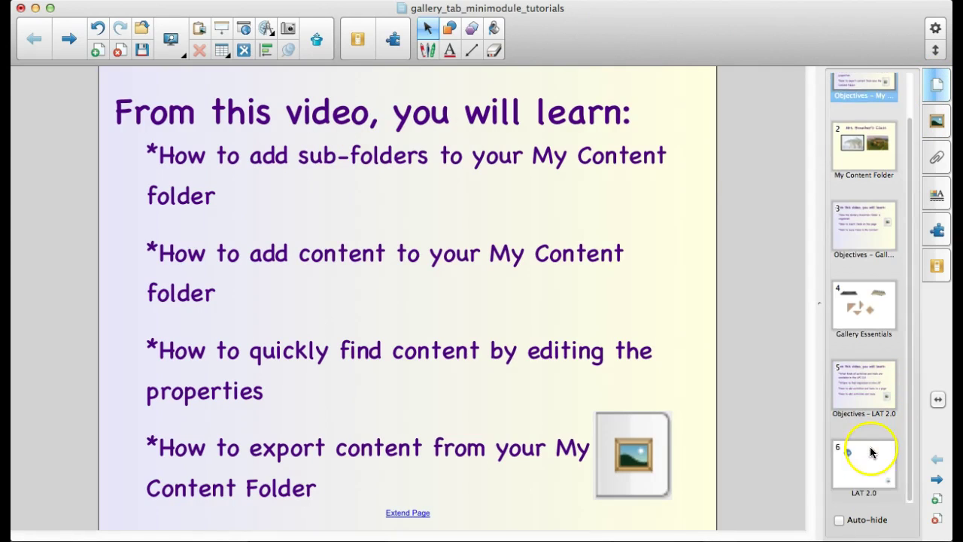
pyautogui.click(871, 452)
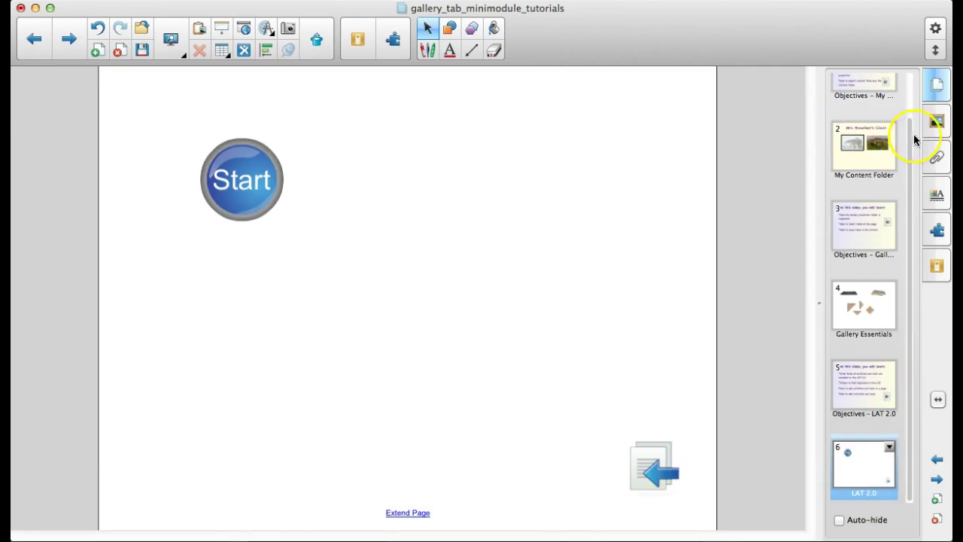
# - Add the Balloon pop tool from the toolkit's Tools folder, under Interactive and Multimedia, to the middle of the page
pyautogui.click(935, 122)
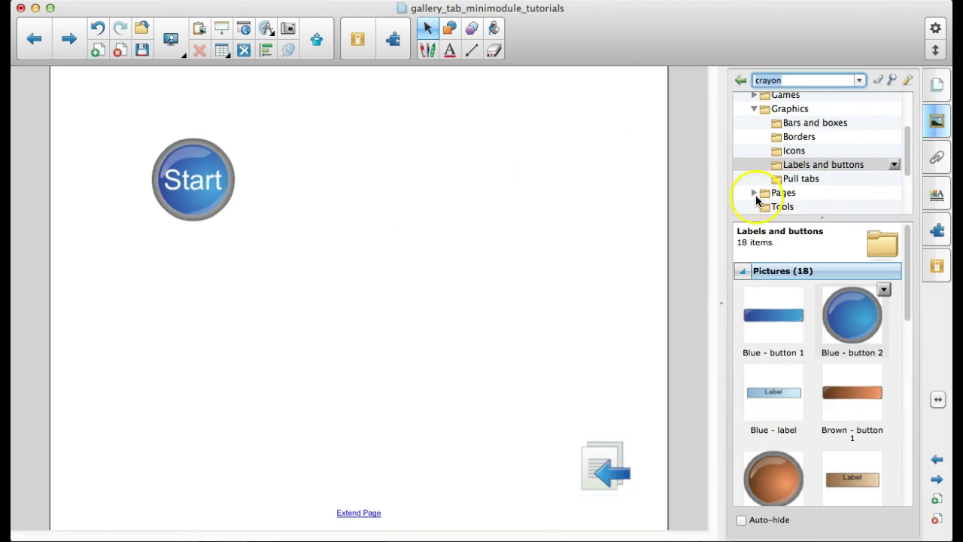
pyautogui.click(744, 271)
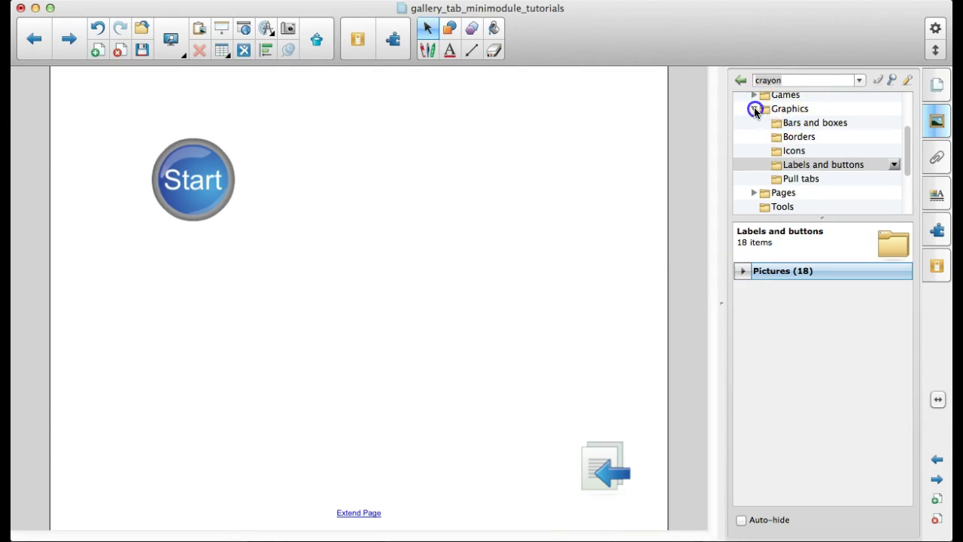
pyautogui.click(756, 108)
pyautogui.click(782, 207)
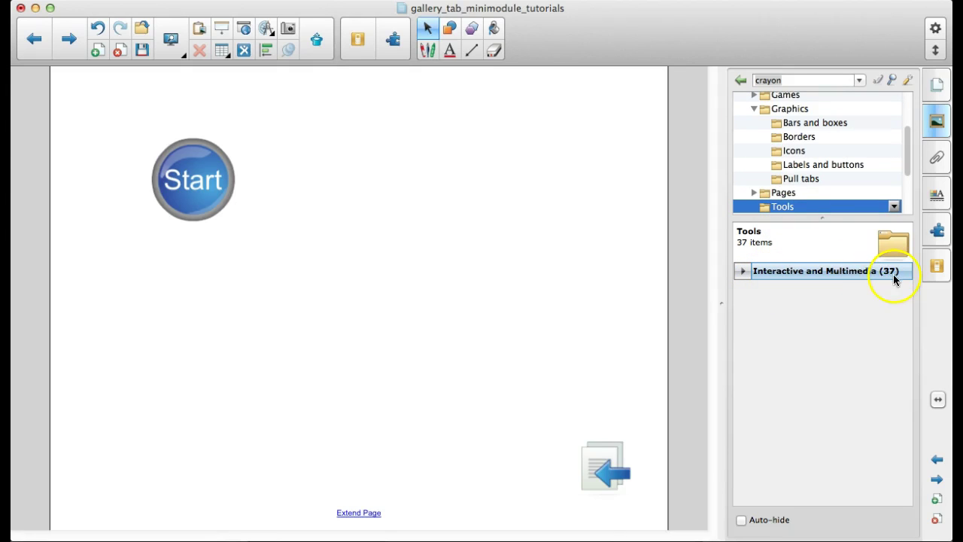
pyautogui.click(743, 270)
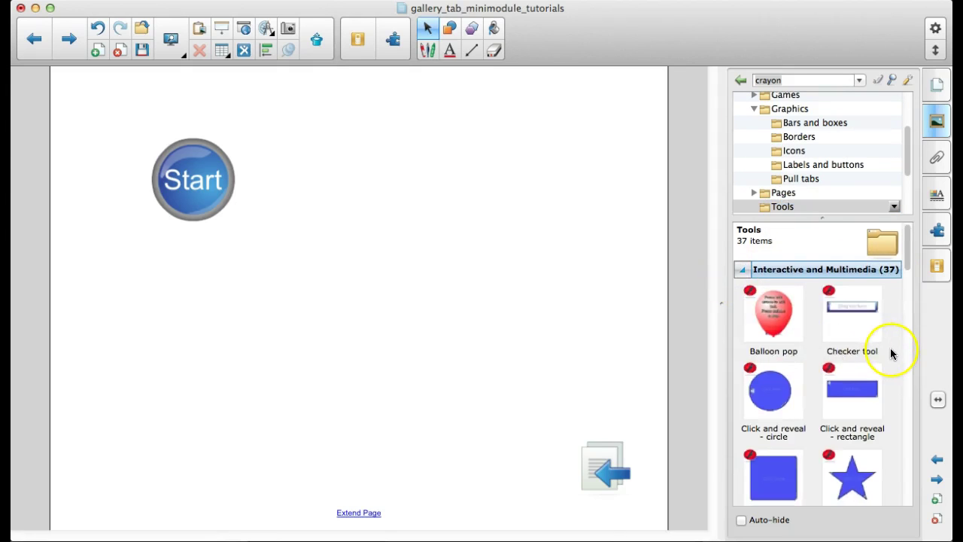
pyautogui.scroll(-2, 891, 353)
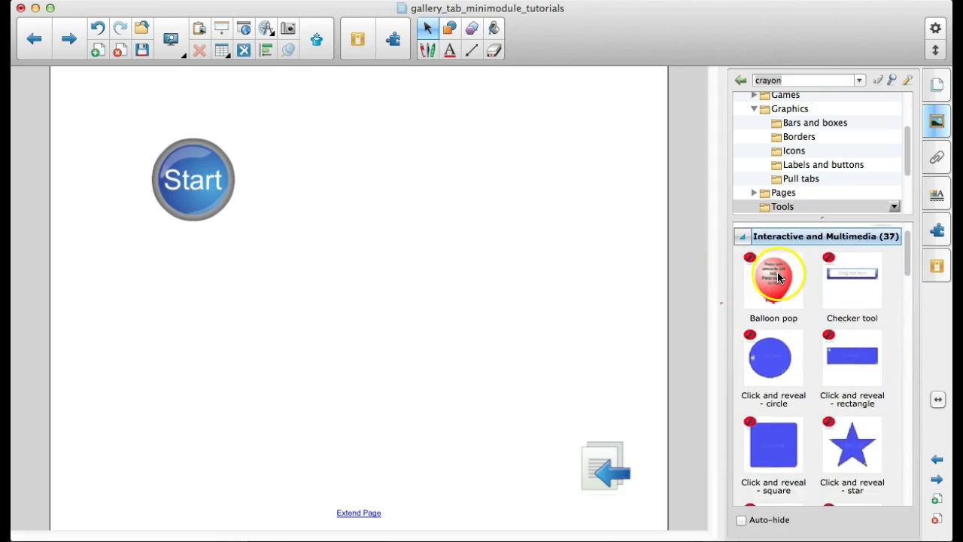
pyautogui.moveTo(779, 278); pyautogui.dragTo(365, 299)
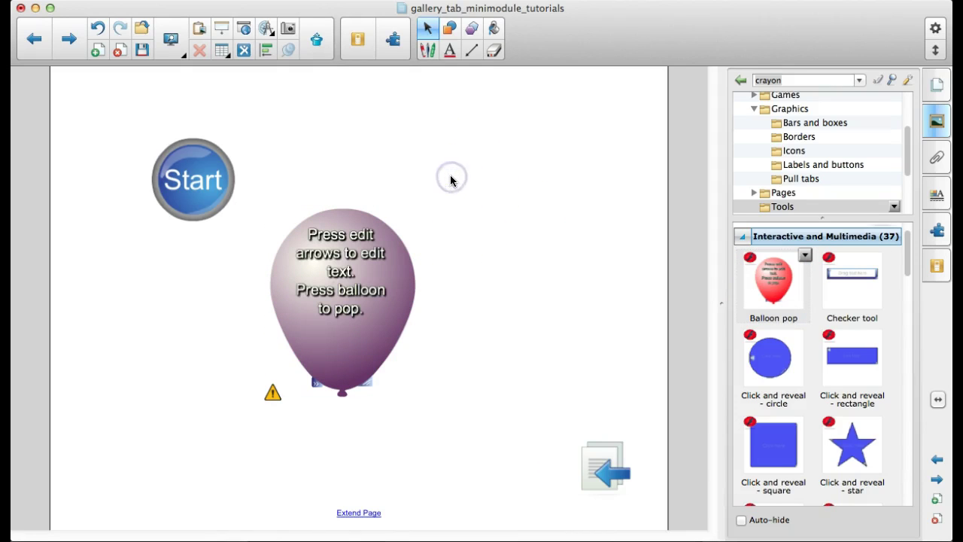
# - Add the text "answer" in the upper-right area of the page
pyautogui.write('answer')
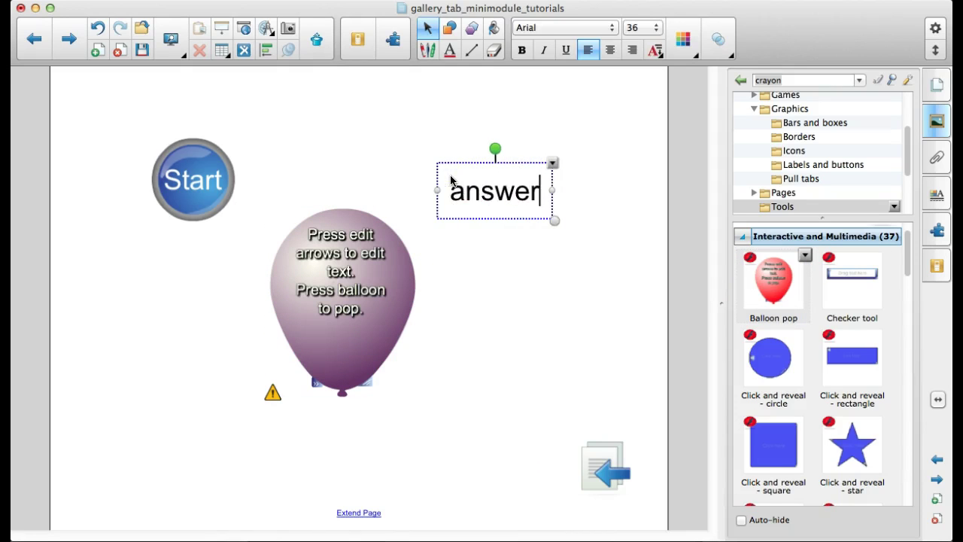
pyautogui.click(508, 254)
pyautogui.click(569, 296)
# - Place the balloon over the "answer" text, pop it as a test, and move it beside the text
pyautogui.moveTo(331, 294); pyautogui.dragTo(487, 197)
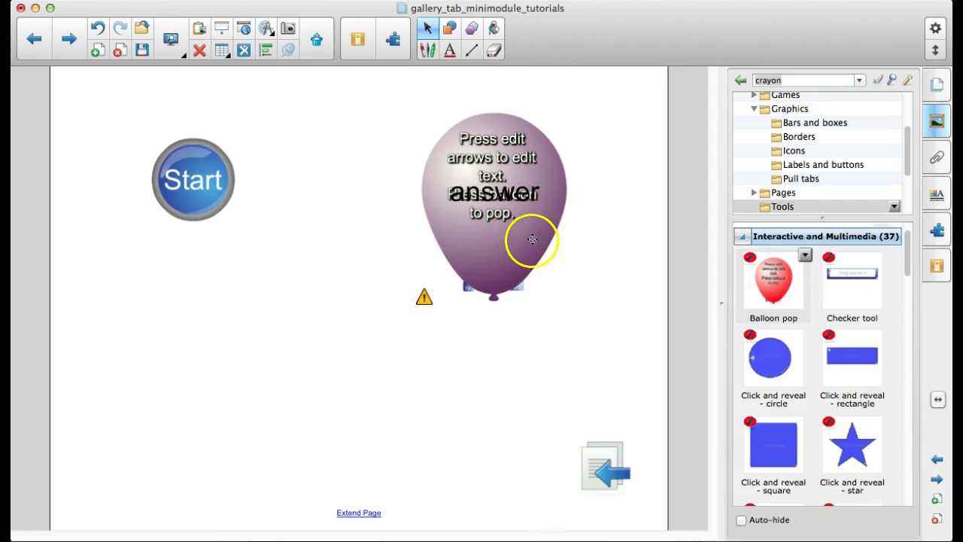
pyautogui.click(511, 261)
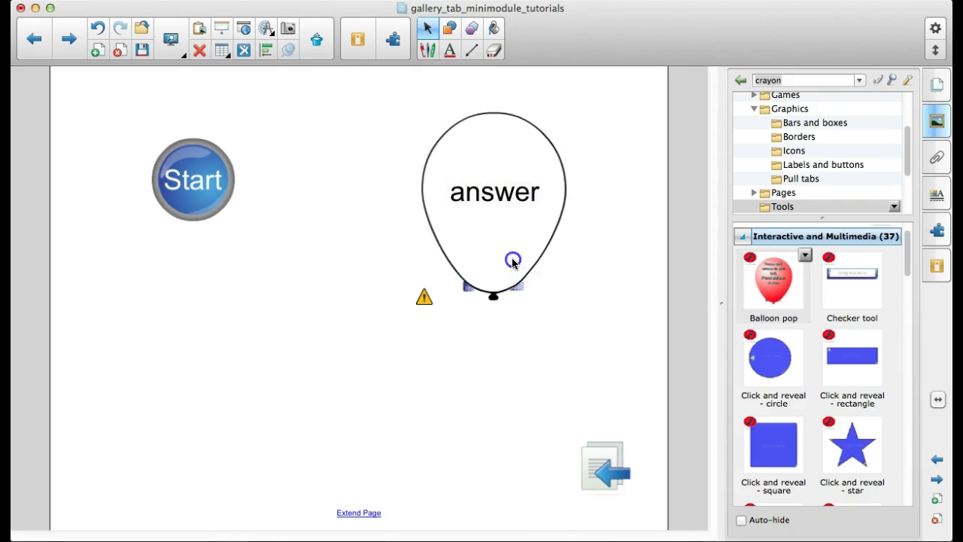
pyautogui.moveTo(511, 258); pyautogui.dragTo(391, 276)
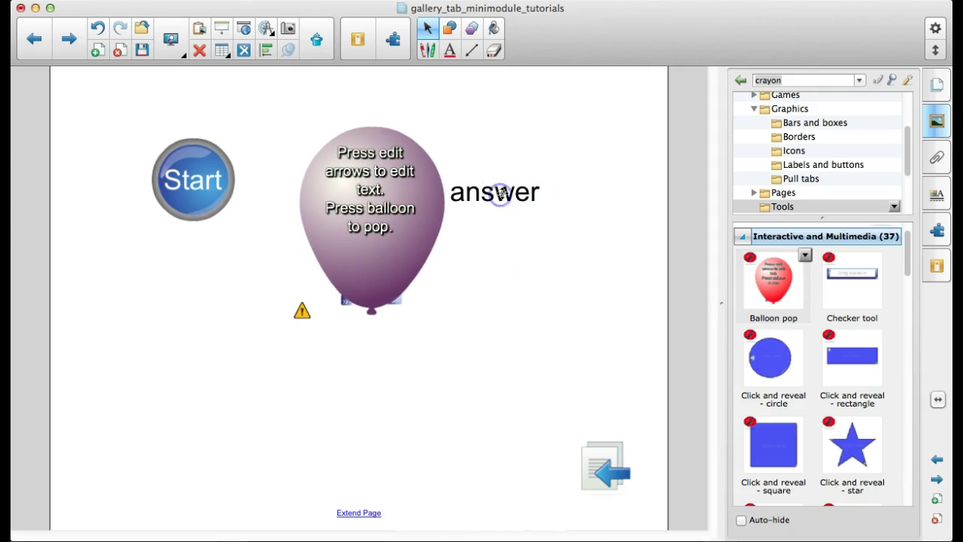
# - Send the "answer" text to the back so that it sits behind the balloon tool
pyautogui.click(499, 191)
pyautogui.click(553, 165)
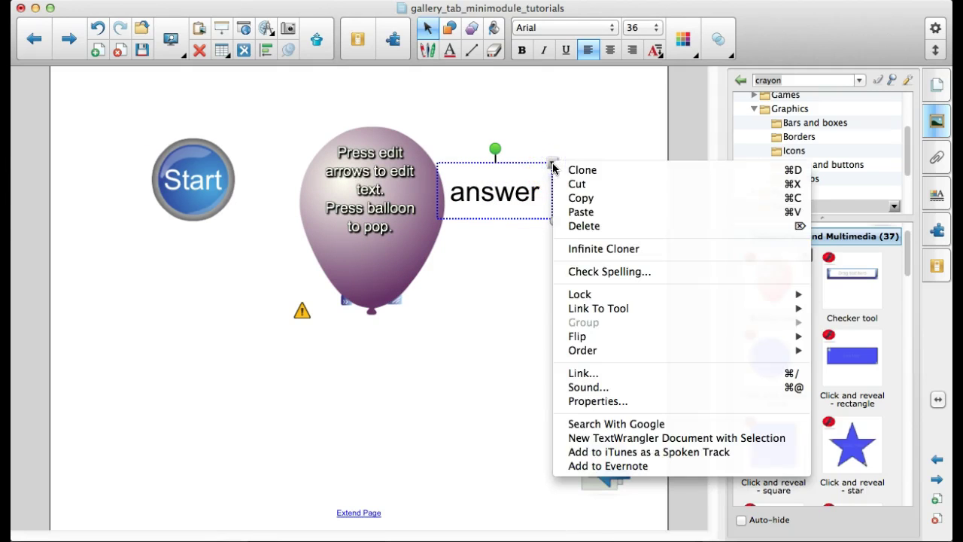
pyautogui.moveTo(602, 351)
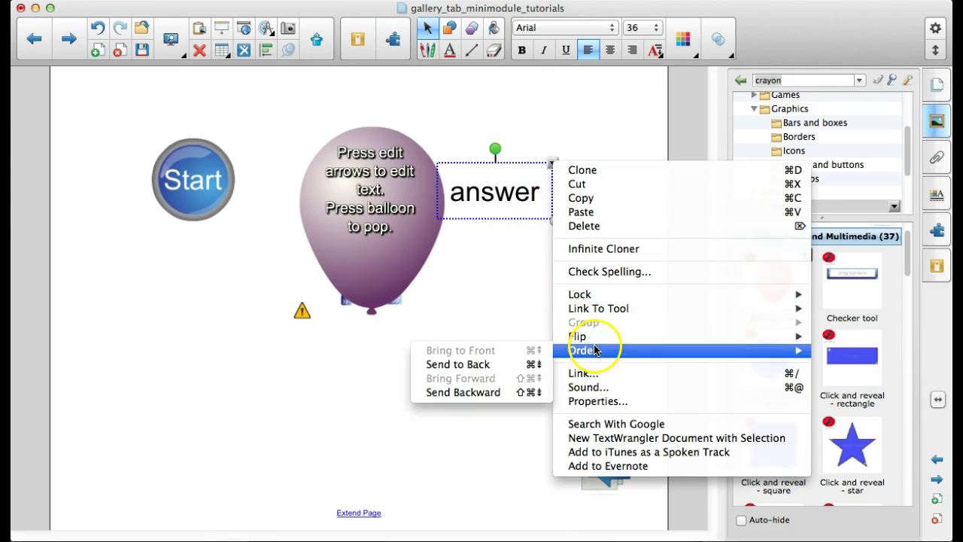
pyautogui.click(475, 365)
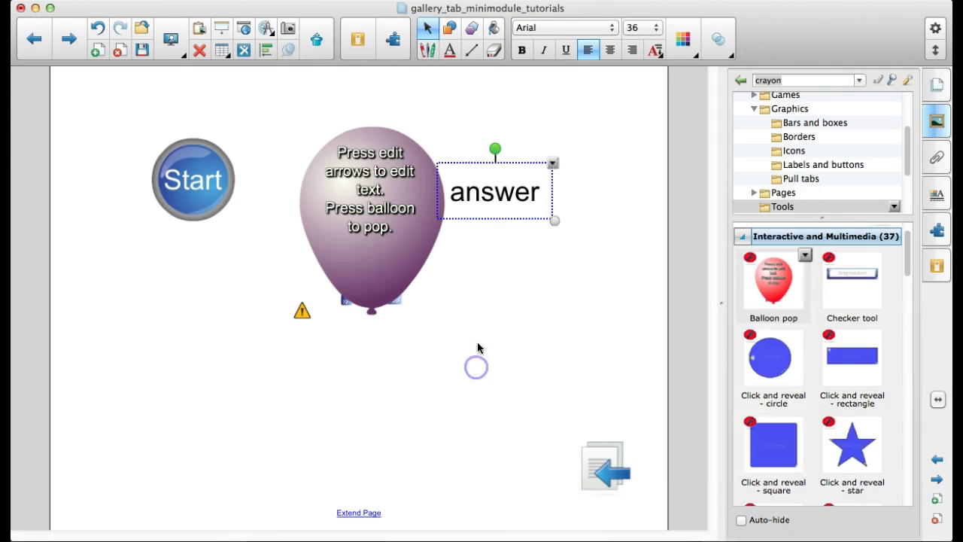
pyautogui.click(482, 331)
# - Move the balloon over the "answer" text, pop it as a test, and restore it
pyautogui.moveTo(356, 203); pyautogui.dragTo(478, 189)
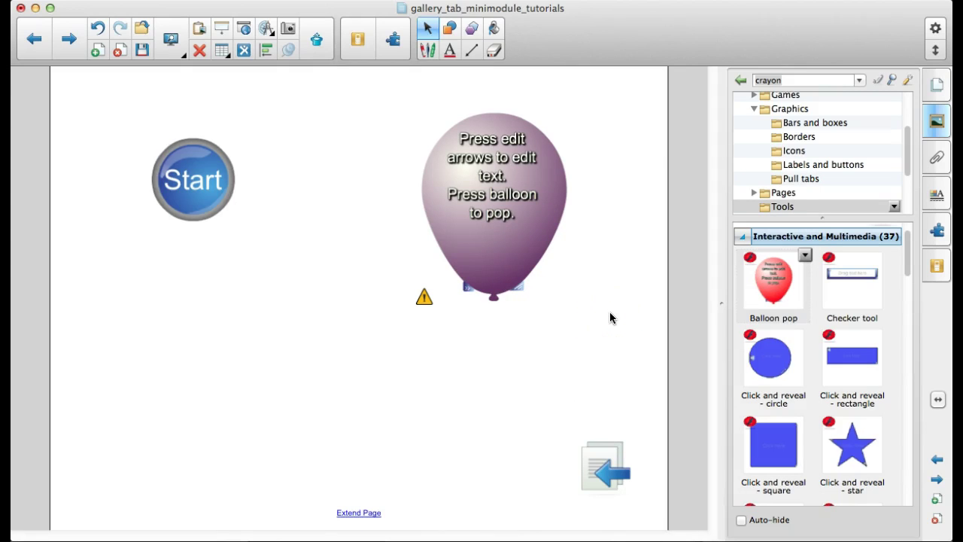
pyautogui.click(602, 311)
pyautogui.click(499, 239)
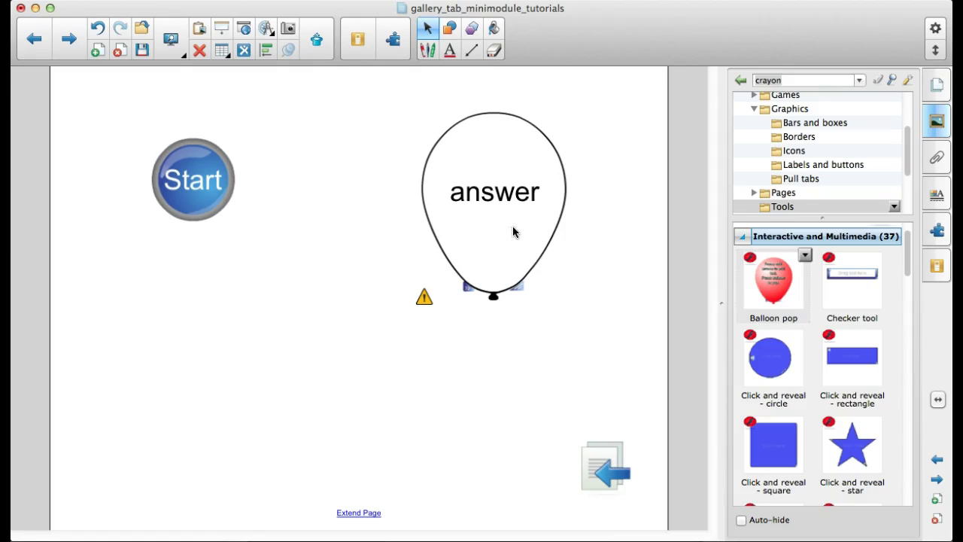
pyautogui.click(527, 213)
pyautogui.click(516, 292)
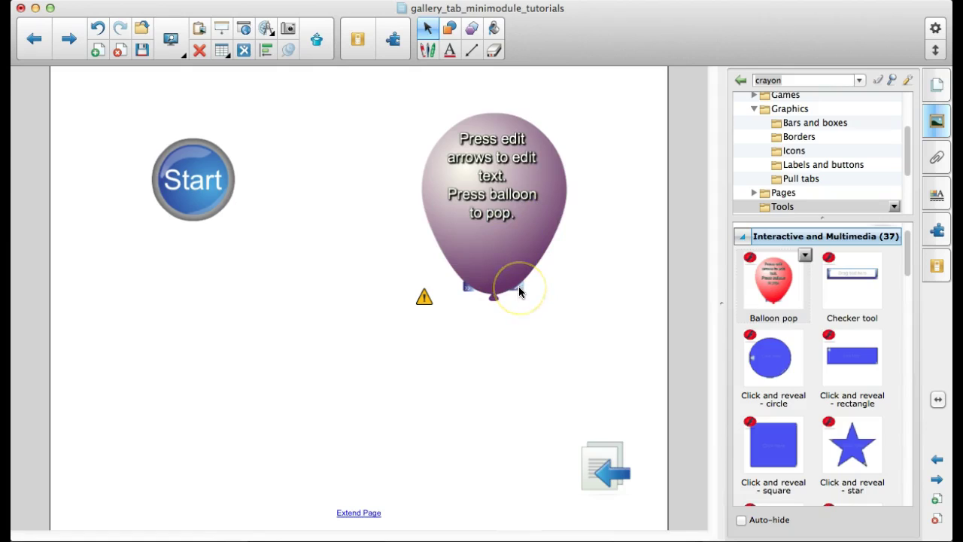
pyautogui.click(539, 314)
# - Replace the balloon's default text with "Pop Me!" and enlarge the balloon slightly
pyautogui.click(467, 289)
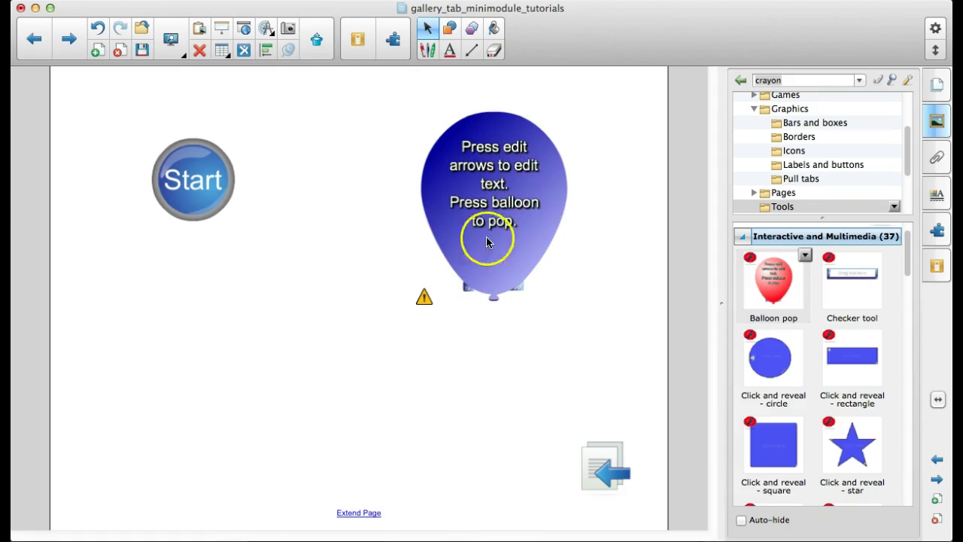
pyautogui.click(494, 165)
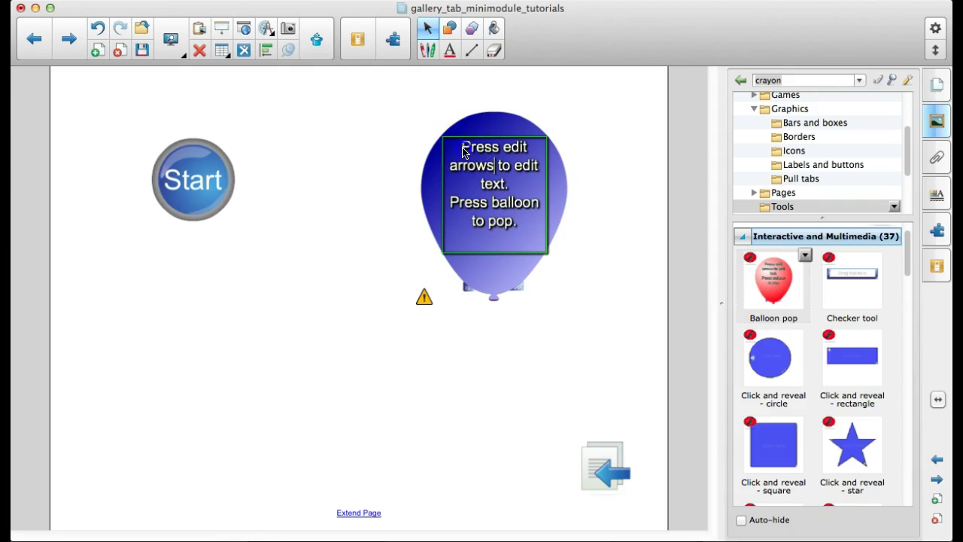
pyautogui.moveTo(463, 151); pyautogui.dragTo(534, 227)
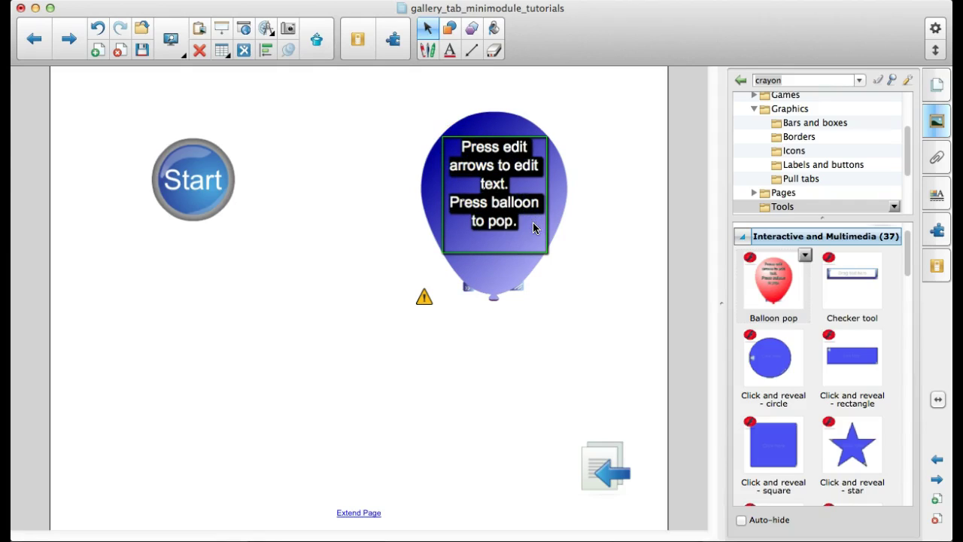
pyautogui.write('Pop Me!')
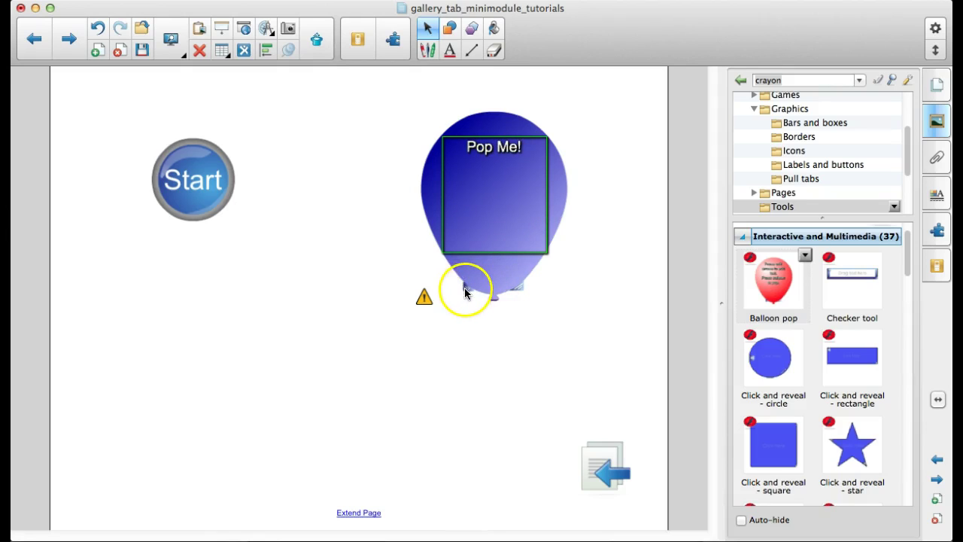
pyautogui.click(466, 286)
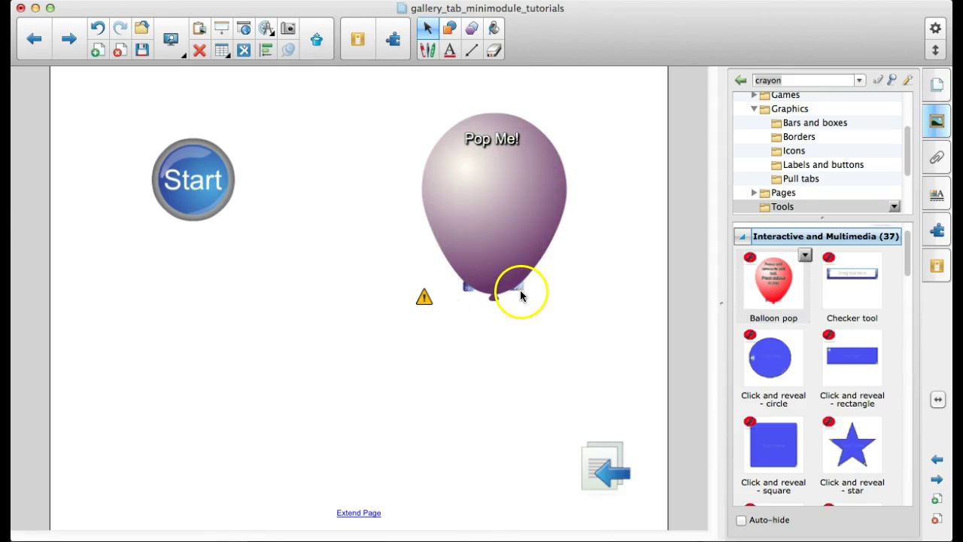
pyautogui.moveTo(519, 287); pyautogui.dragTo(588, 347)
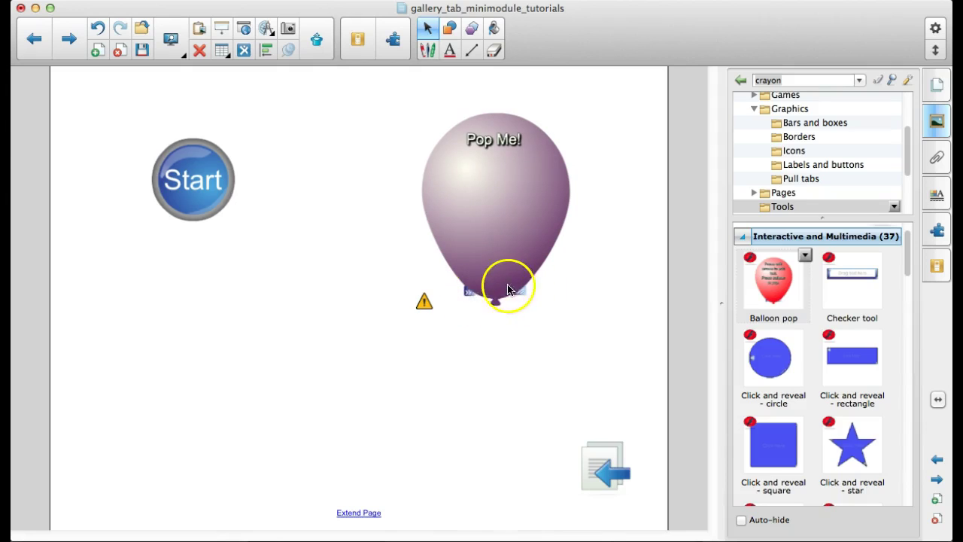
# - Add the Dice - keyword tool from Interactive and Multimedia to the page below the Start button
pyautogui.scroll(-3, 825, 316)
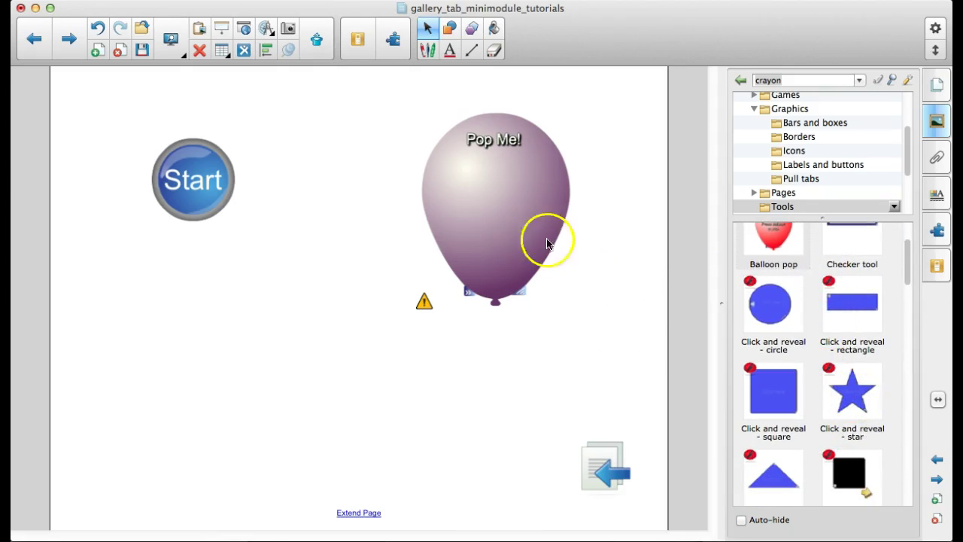
pyautogui.scroll(-1, 858, 387)
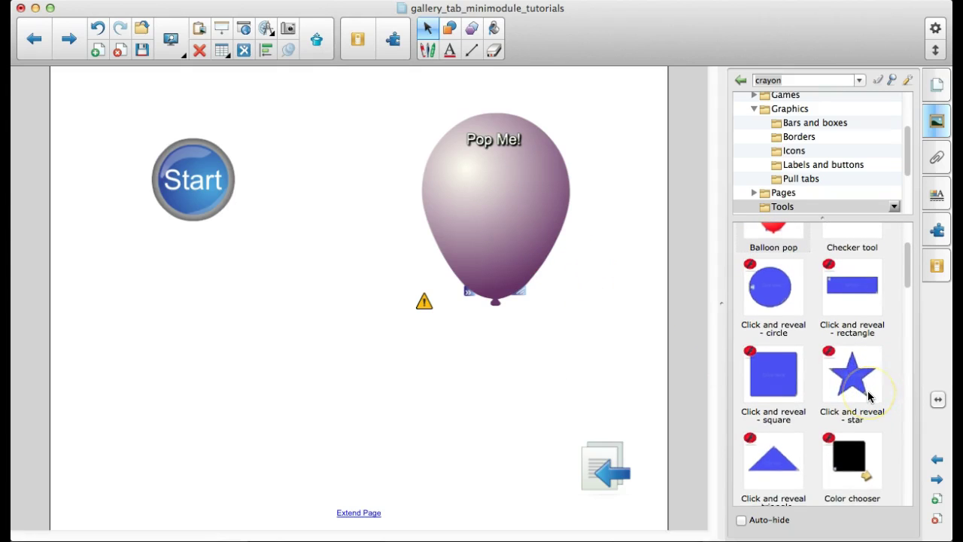
pyautogui.scroll(-5, 867, 397)
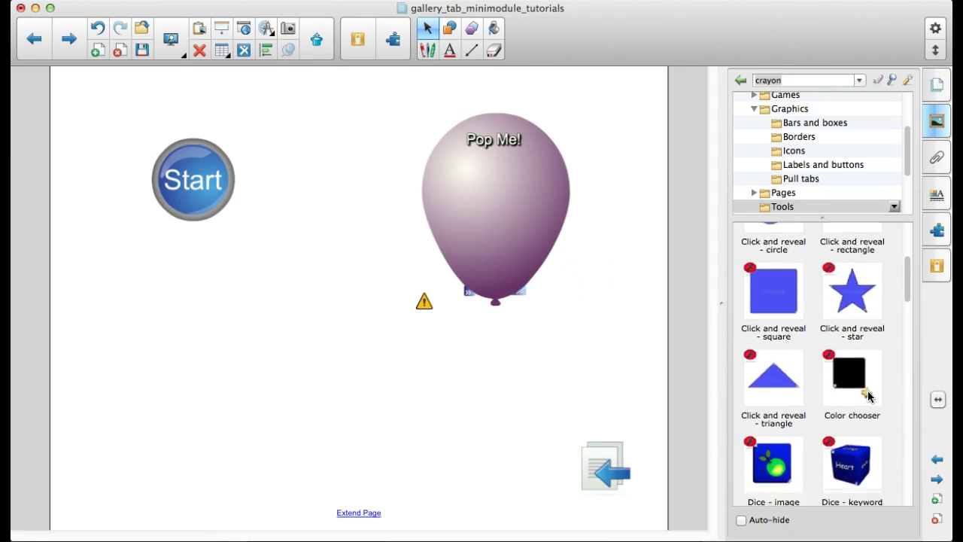
pyautogui.scroll(-2, 866, 395)
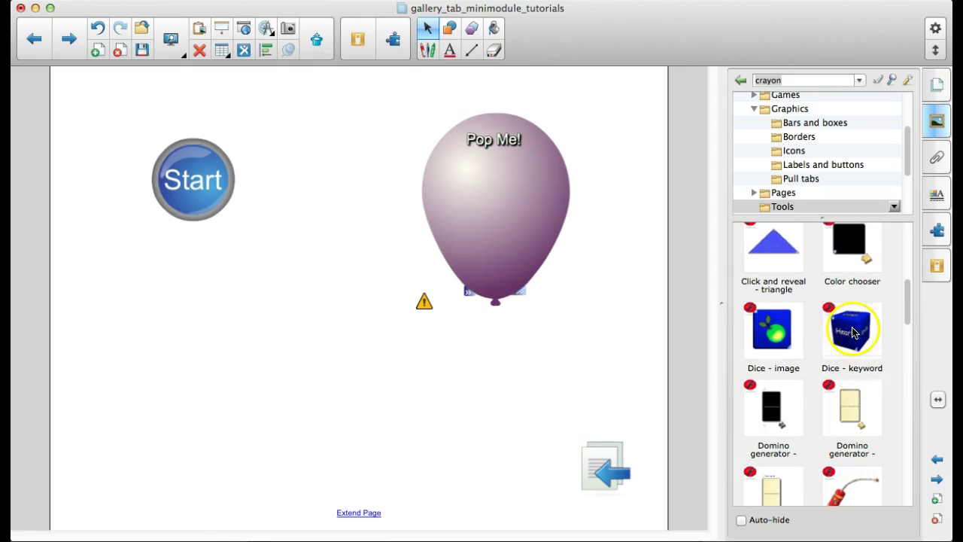
pyautogui.moveTo(821, 372); pyautogui.dragTo(238, 373)
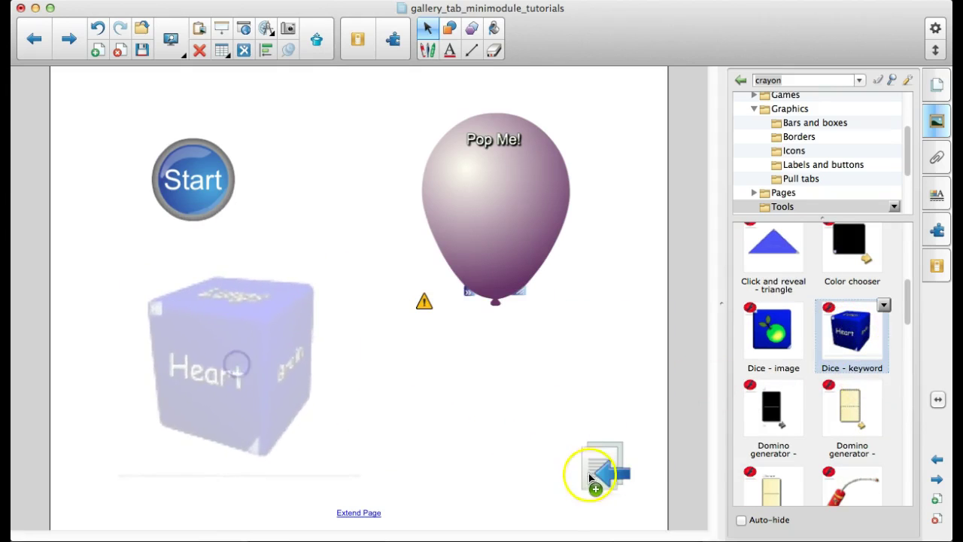
pyautogui.click(465, 429)
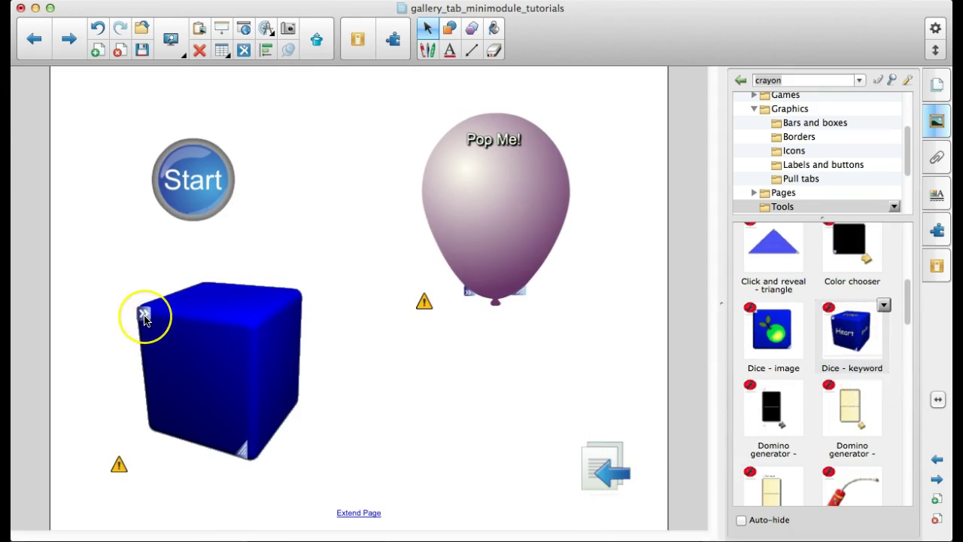
# - Label the dice's six sides bird, jump, house, cry, work and car, turn on No repeat, and close its settings
pyautogui.click(145, 316)
pyautogui.click(211, 285)
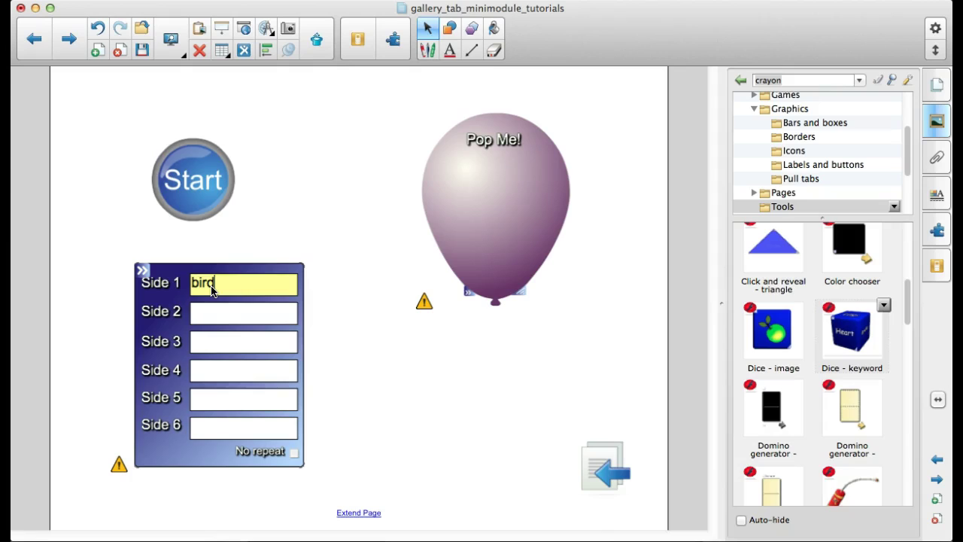
pyautogui.press('Tab')
pyautogui.write('jum')
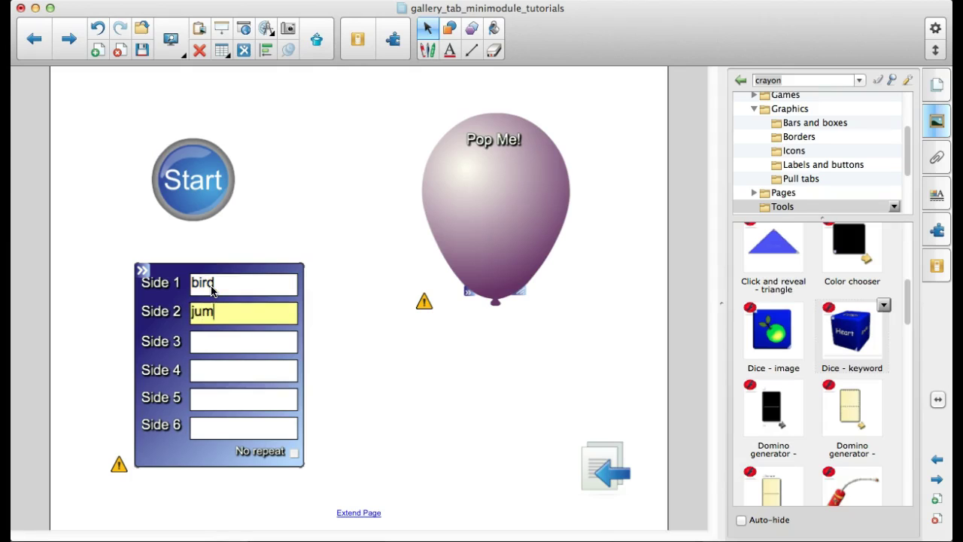
pyautogui.write('p')
pyautogui.press('Tab')
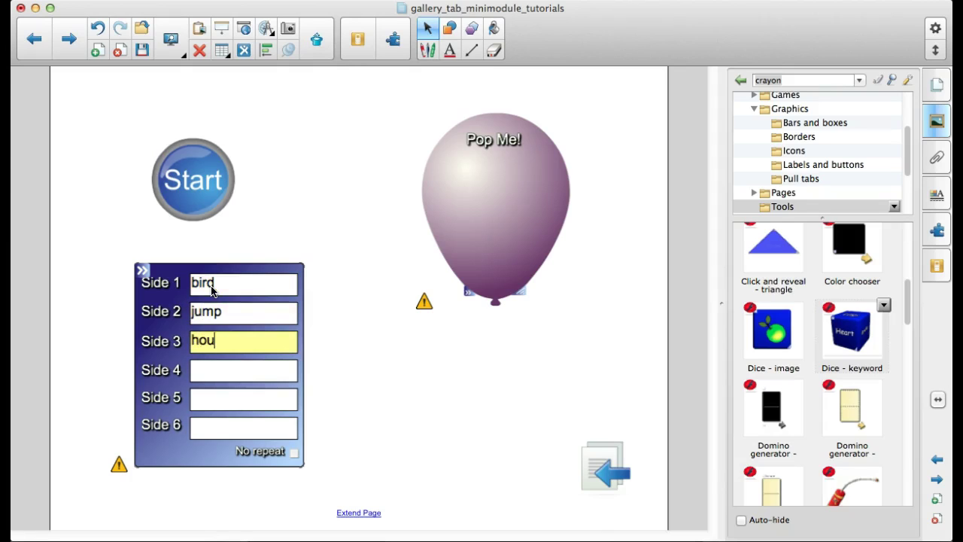
pyautogui.press('Tab')
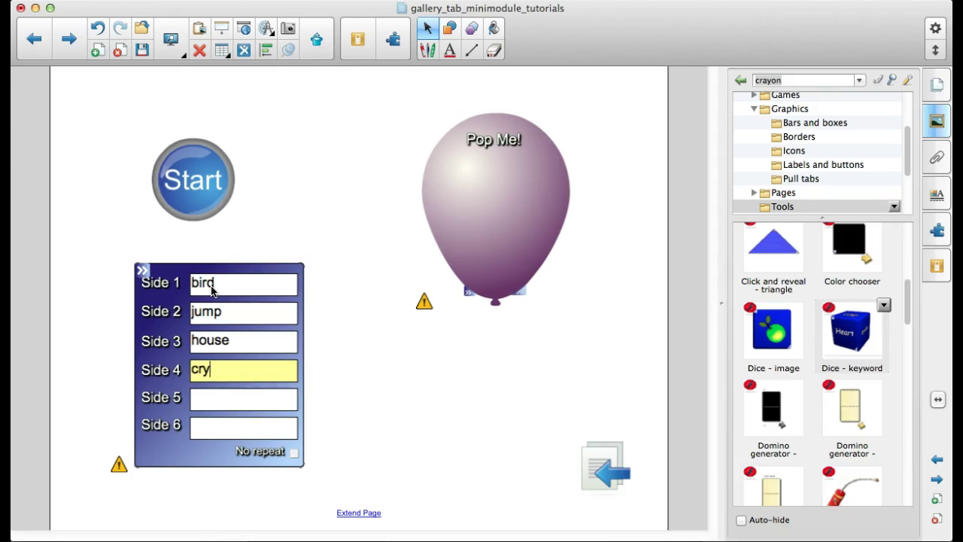
pyautogui.press('Tab')
pyautogui.write('work')
pyautogui.press('Tab')
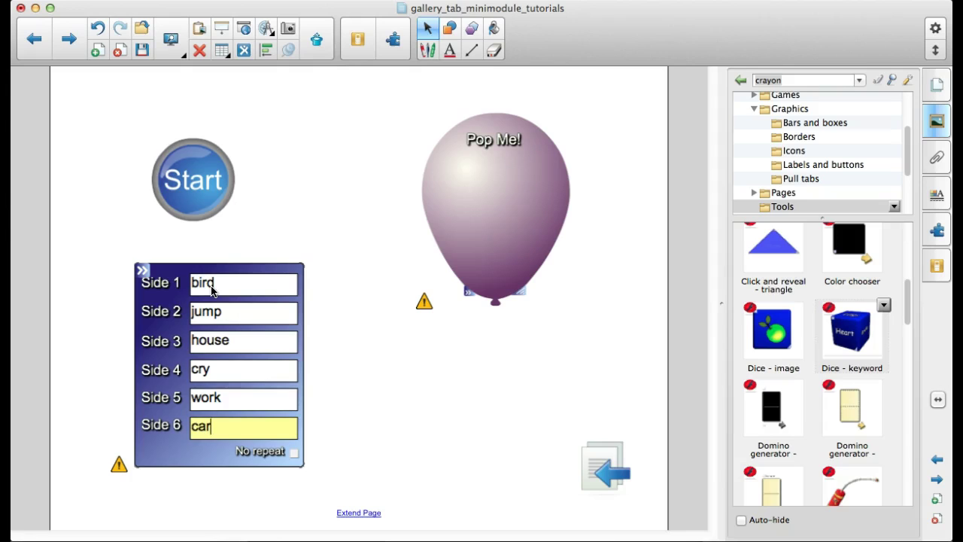
pyautogui.click(294, 452)
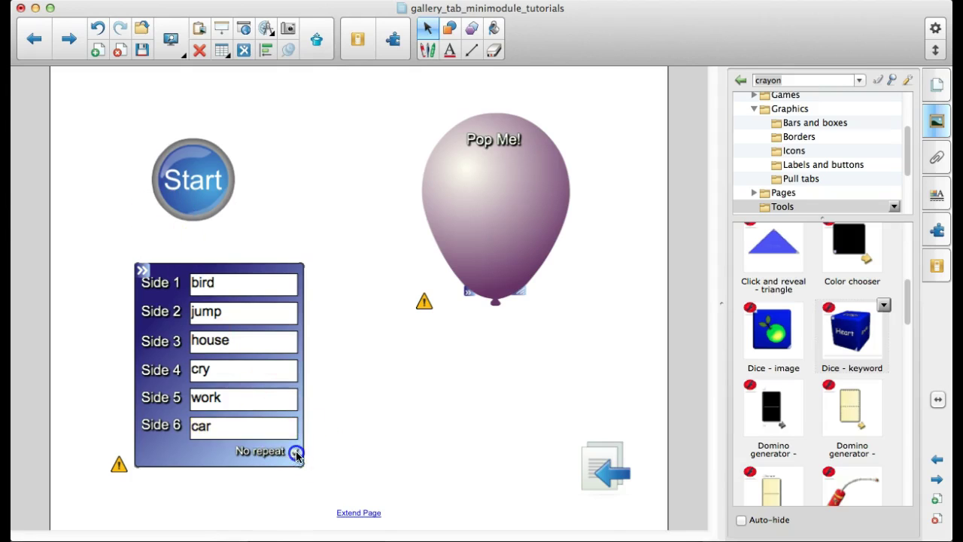
pyautogui.click(141, 270)
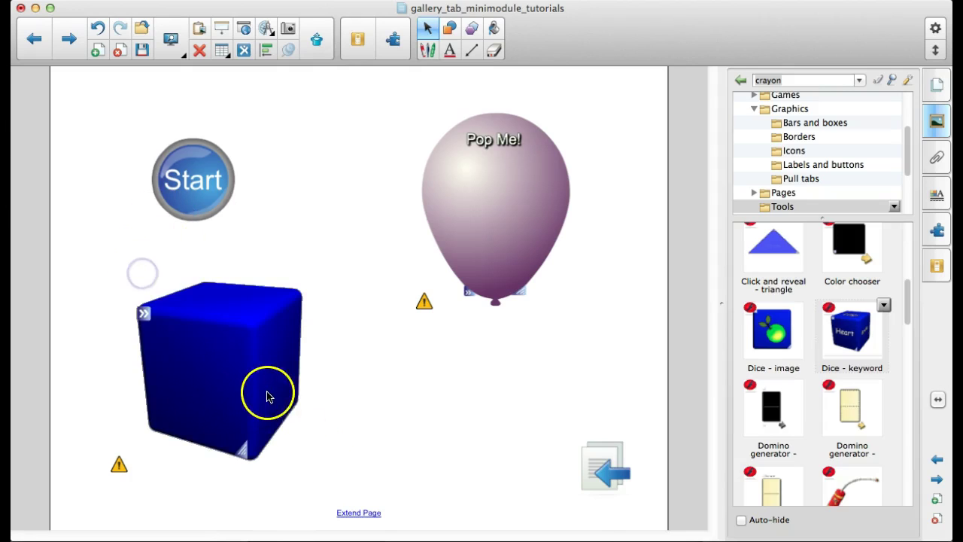
# - Roll the keyword dice and place a copy of the rolled word "house" on the page below the balloon
pyautogui.click(291, 376)
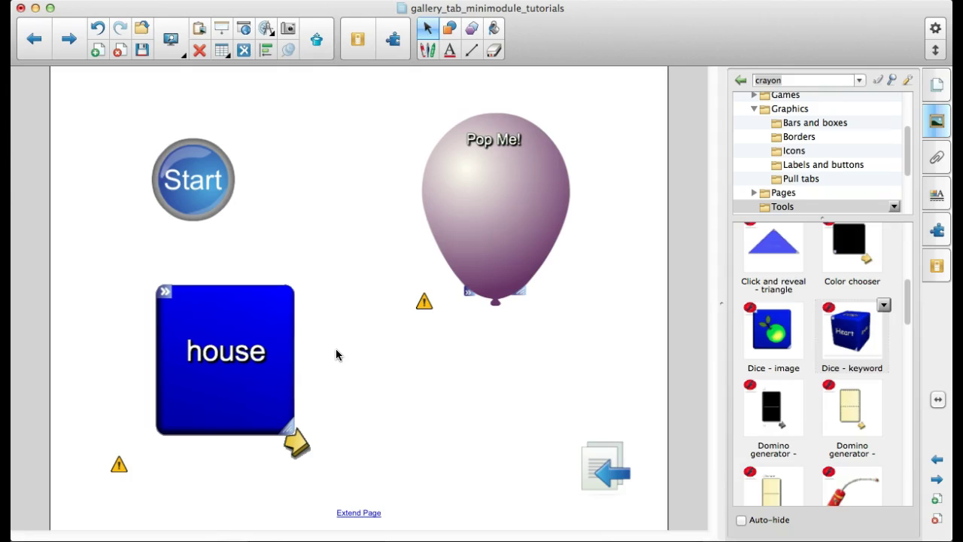
pyautogui.click(301, 432)
pyautogui.click(241, 350)
pyautogui.click(302, 489)
pyautogui.click(295, 444)
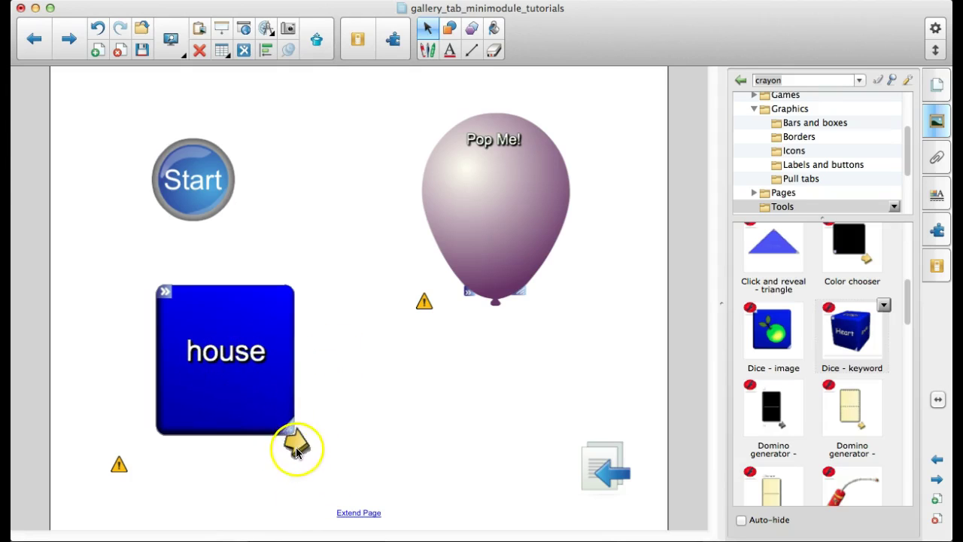
pyautogui.moveTo(361, 387); pyautogui.dragTo(461, 411)
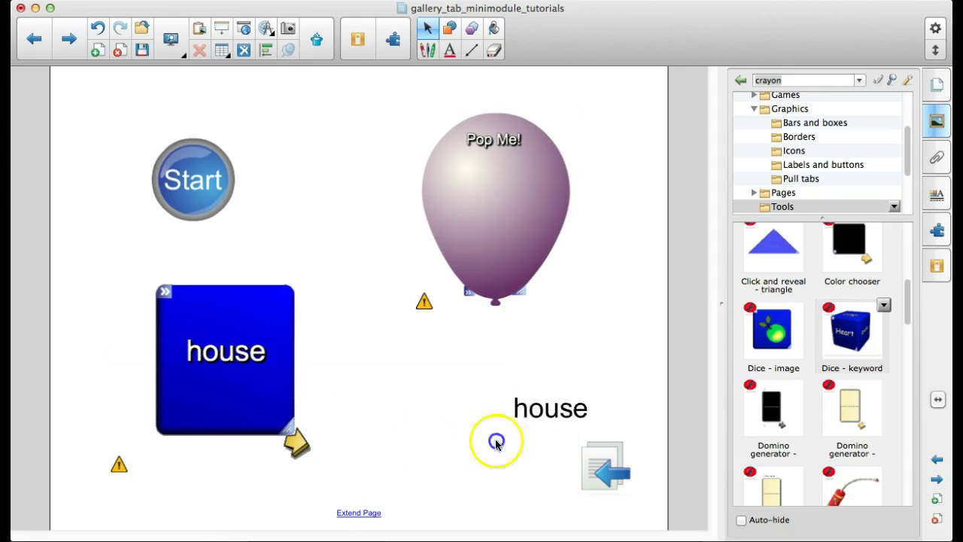
pyautogui.moveTo(496, 442); pyautogui.dragTo(471, 399)
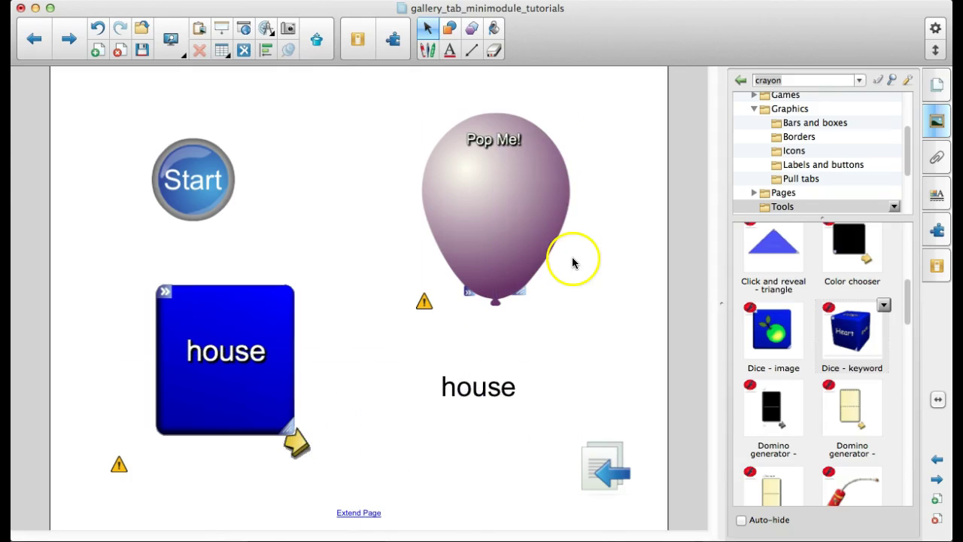
# - Add the Firecracker tool to the upper part of the page and dismiss the Flash compatibility notice
pyautogui.scroll(-1, 835, 377)
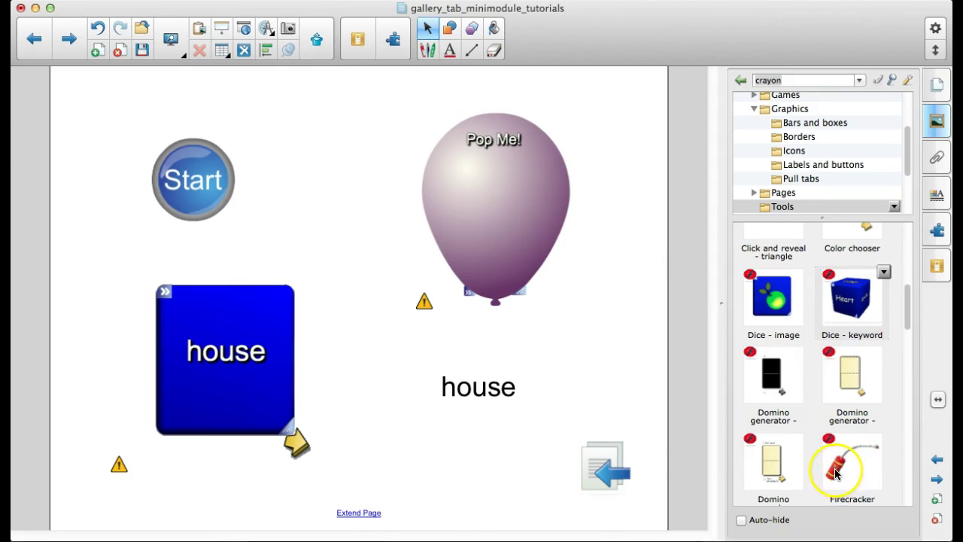
pyautogui.moveTo(835, 472); pyautogui.dragTo(340, 220)
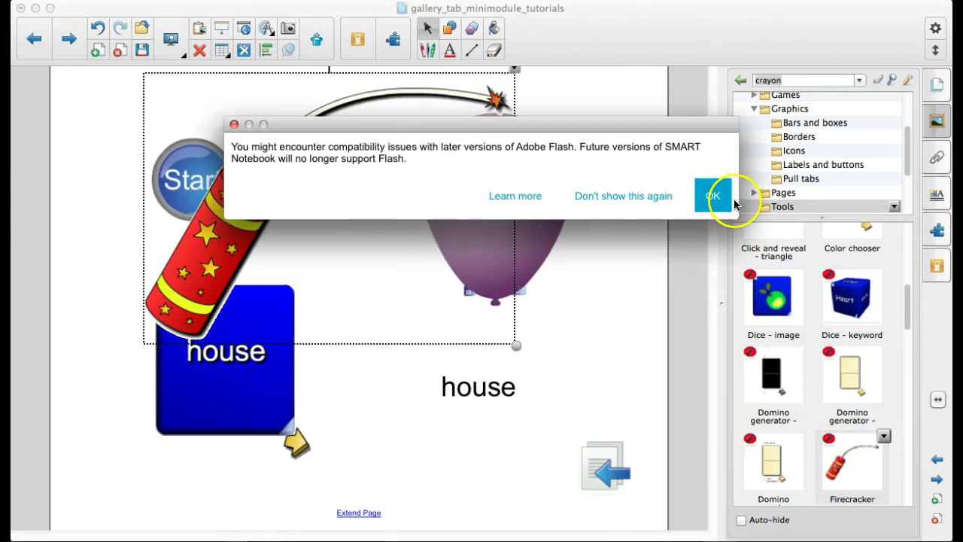
pyautogui.click(716, 194)
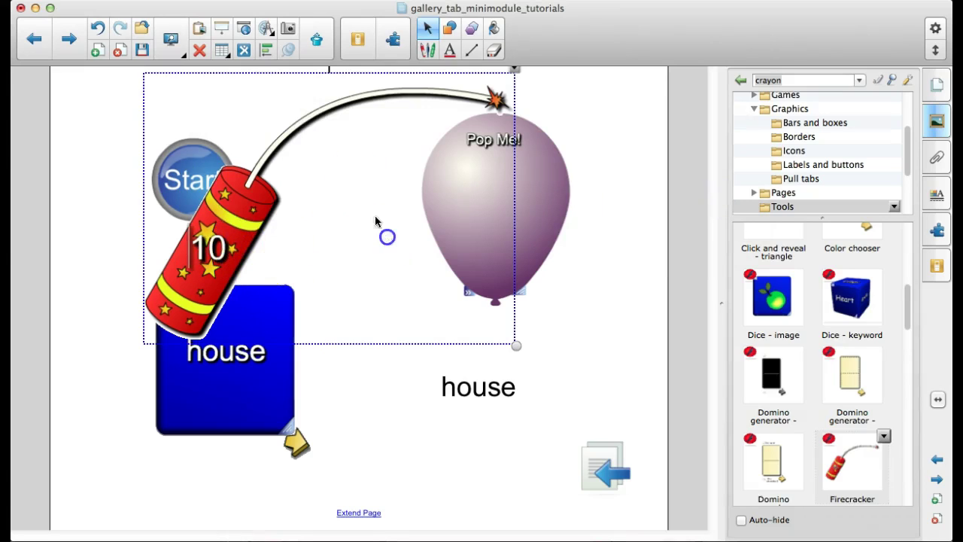
# - Light the firecracker's fuse to test its countdown, and deselect the tool
pyautogui.click(498, 96)
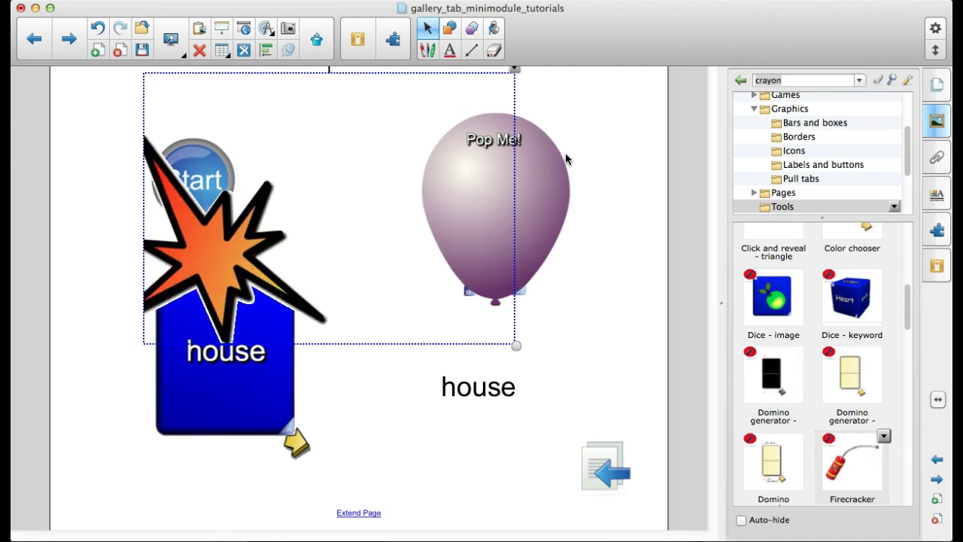
pyautogui.click(563, 251)
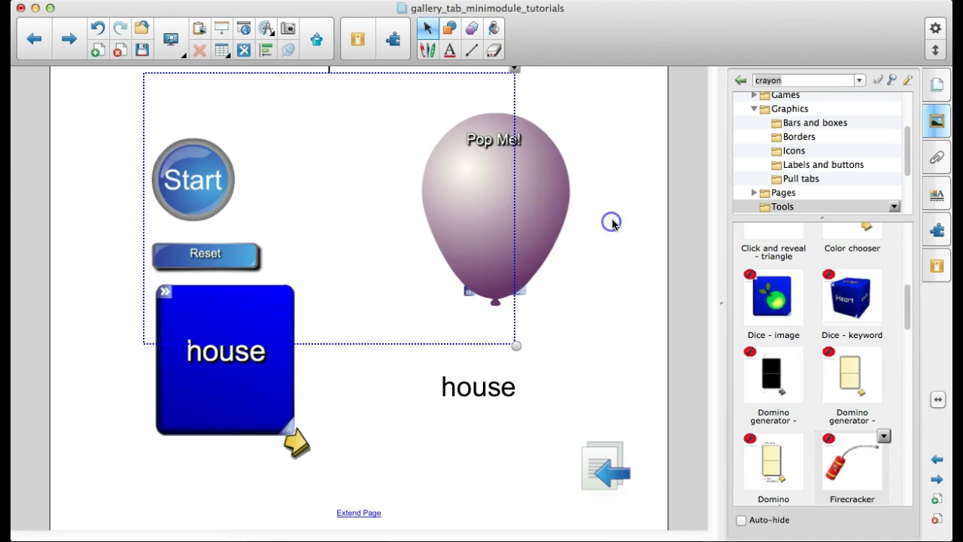
pyautogui.click(652, 114)
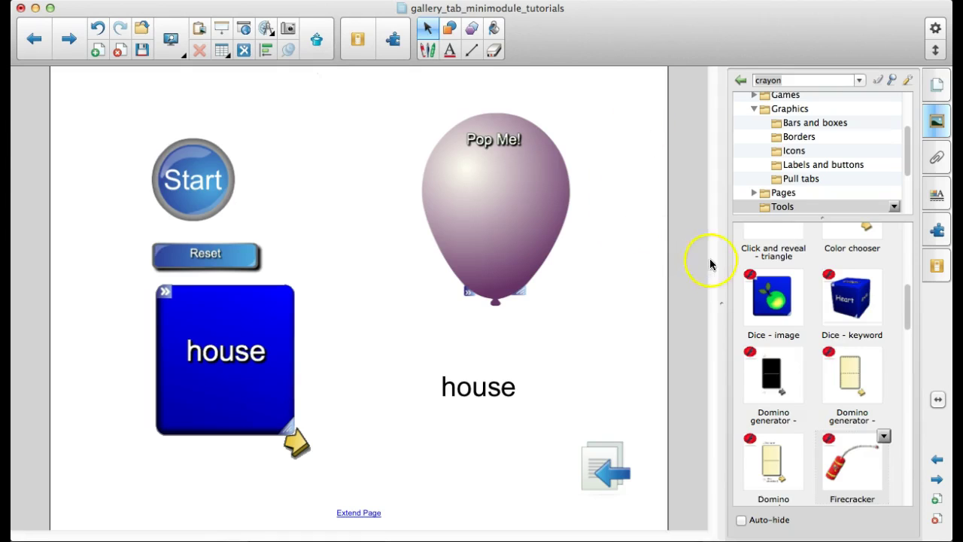
# - Collapse the toolkit's Graphics folder in the gallery and go to a blank new page
pyautogui.click(754, 111)
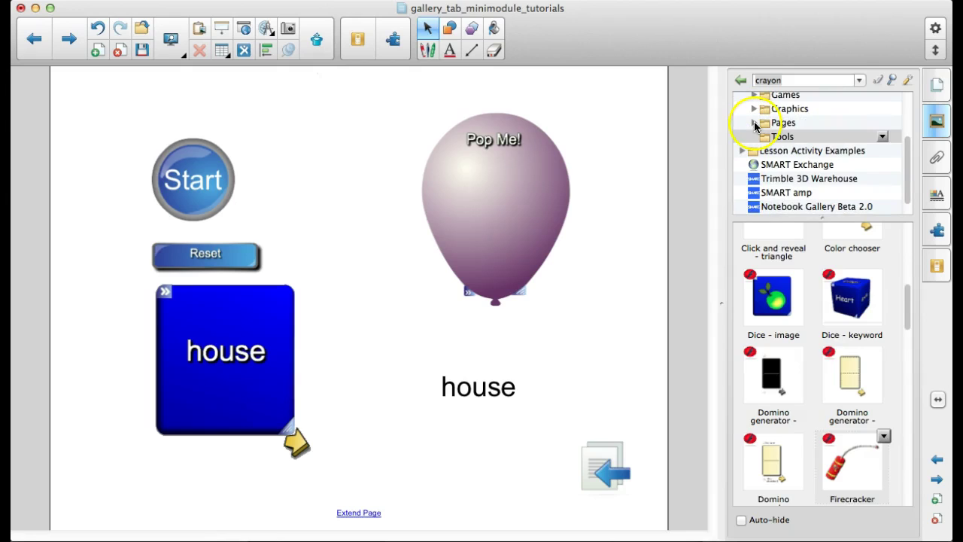
pyautogui.scroll(4, 798, 149)
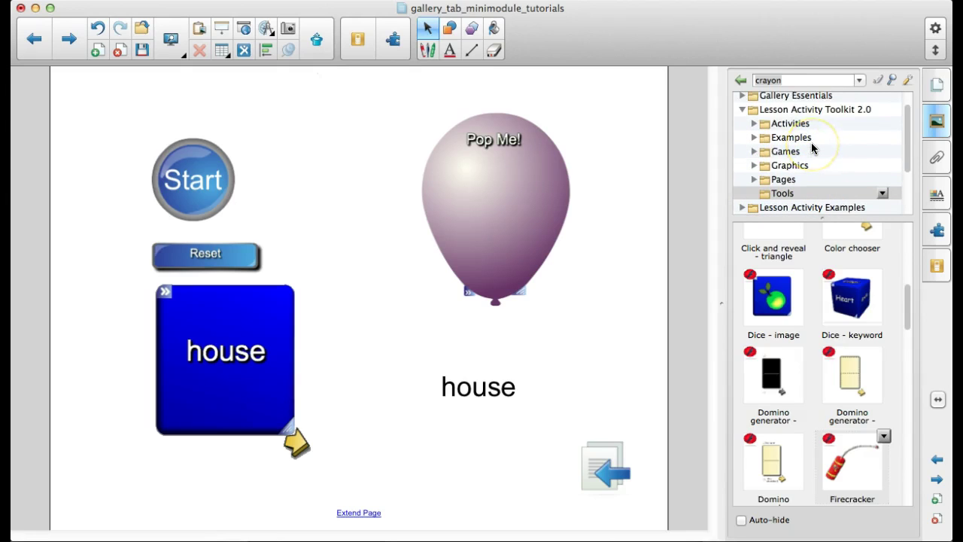
pyautogui.click(937, 502)
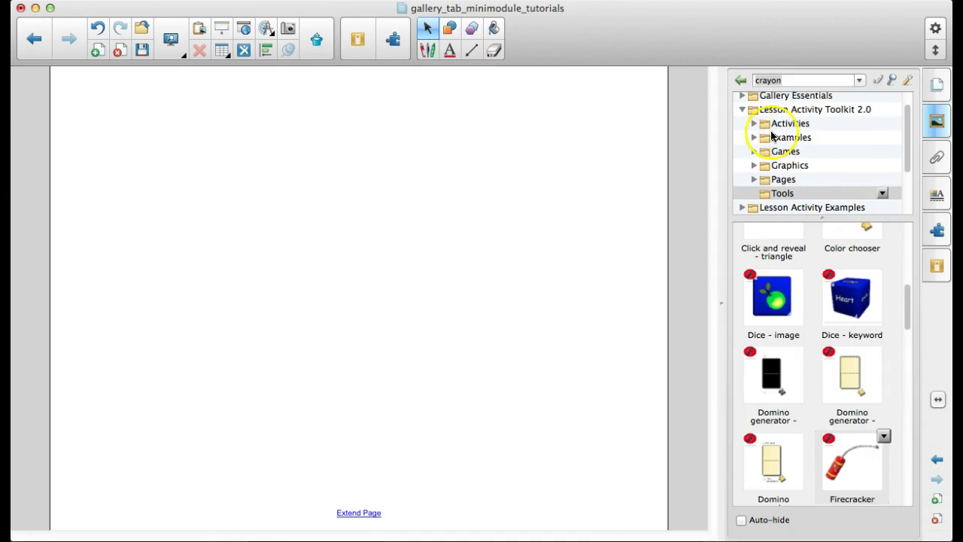
# - Show the interactive items of the Vortex sort - text folder among the toolkit's Activities
pyautogui.click(753, 124)
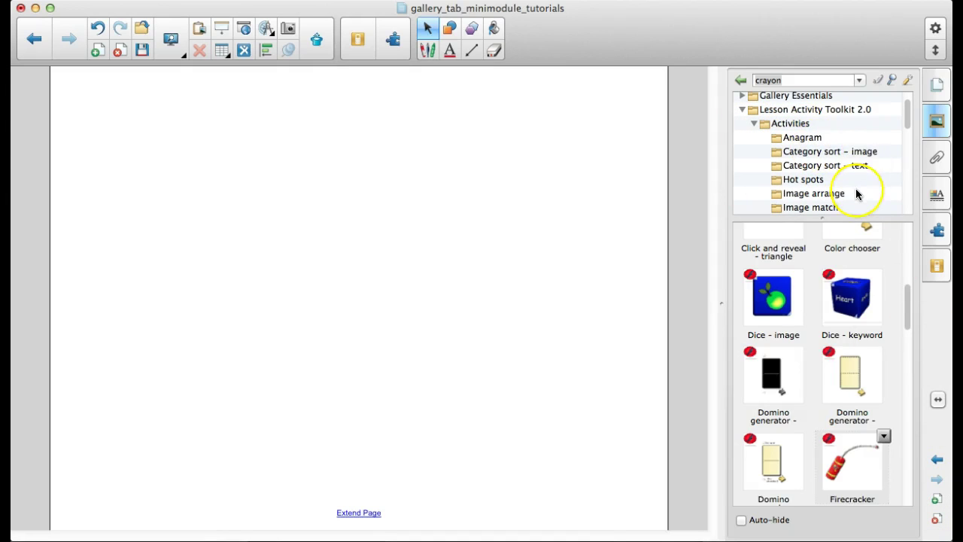
pyautogui.scroll(-1, 856, 195)
pyautogui.scroll(-1, 856, 195)
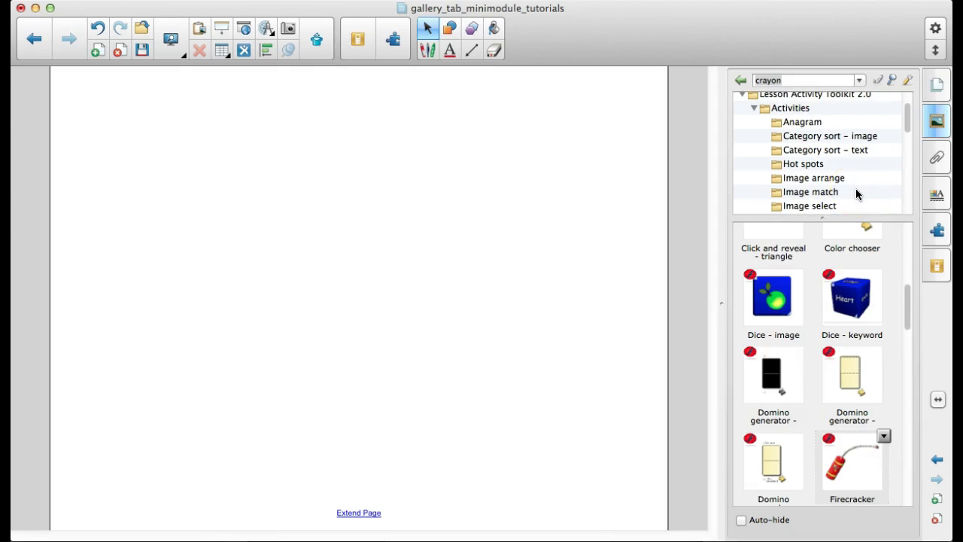
pyautogui.scroll(-5, 871, 176)
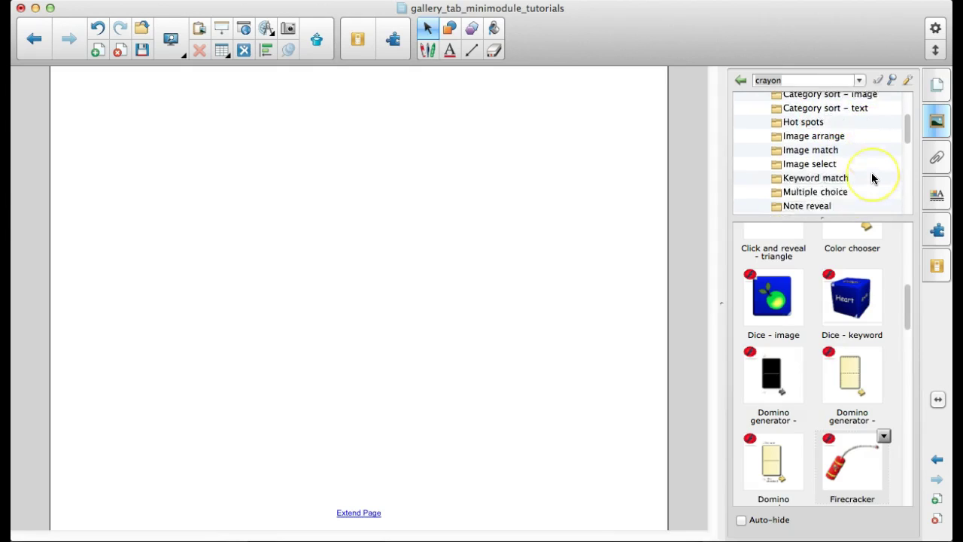
pyautogui.scroll(-4, 872, 178)
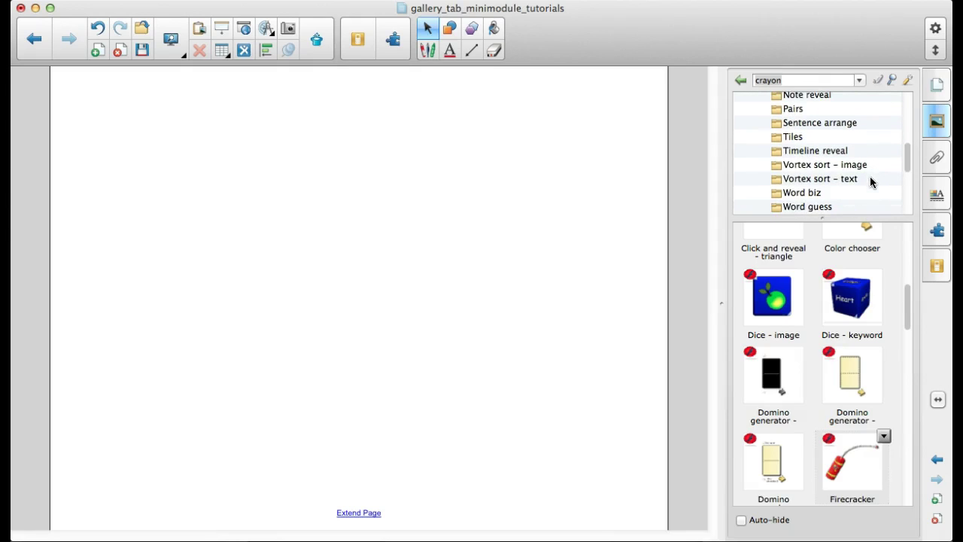
pyautogui.click(824, 178)
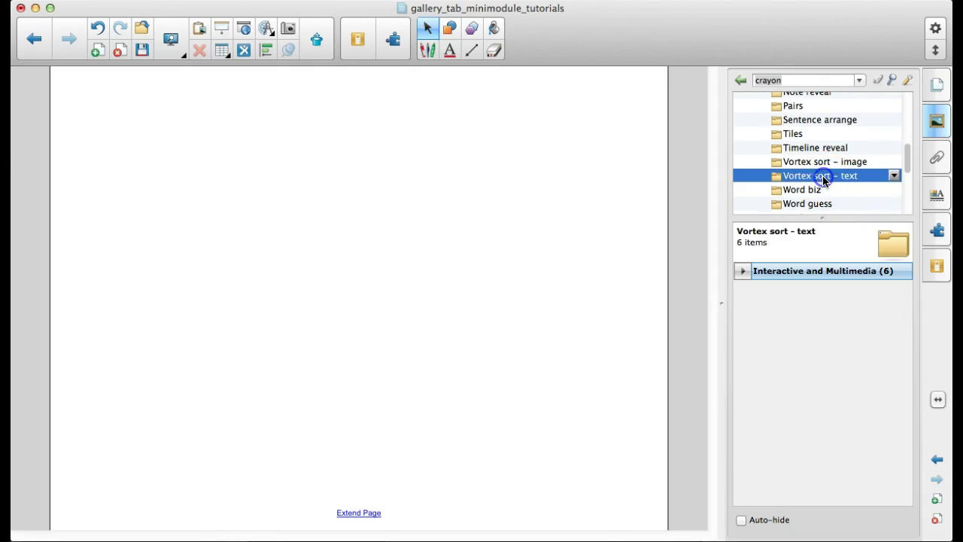
pyautogui.click(743, 271)
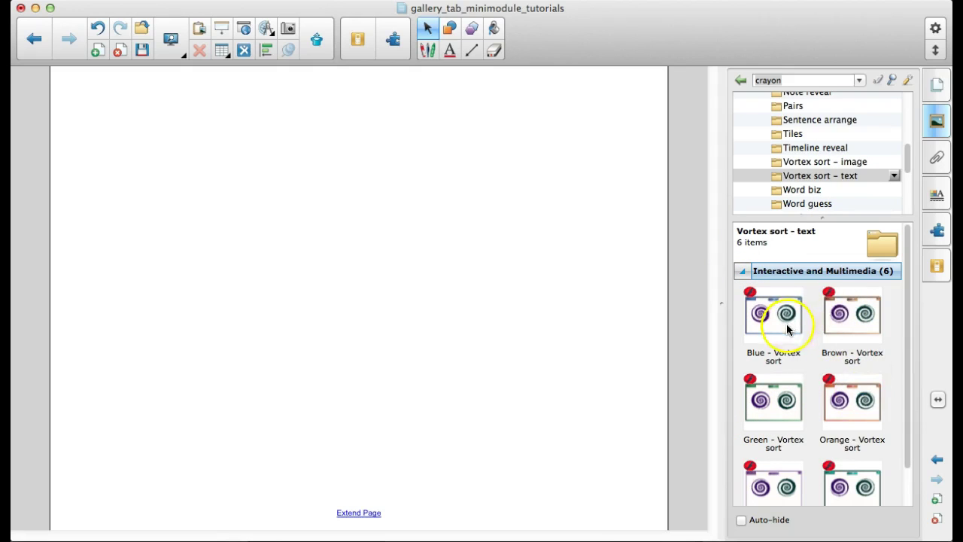
# - Place the Purple - Vortex sort activity centered on the blank page and dismiss the Flash compatibility notice
pyautogui.scroll(-3, 856, 388)
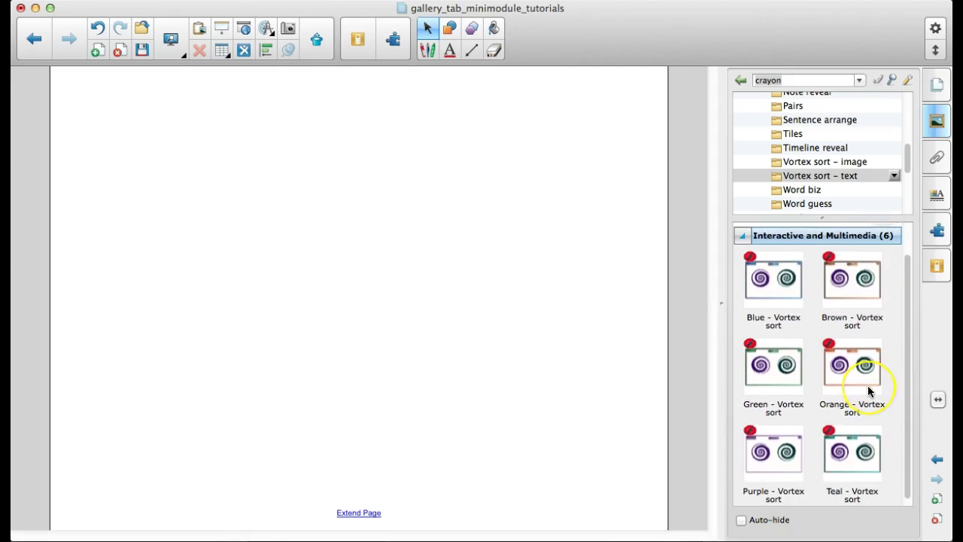
pyautogui.moveTo(769, 450); pyautogui.dragTo(531, 393)
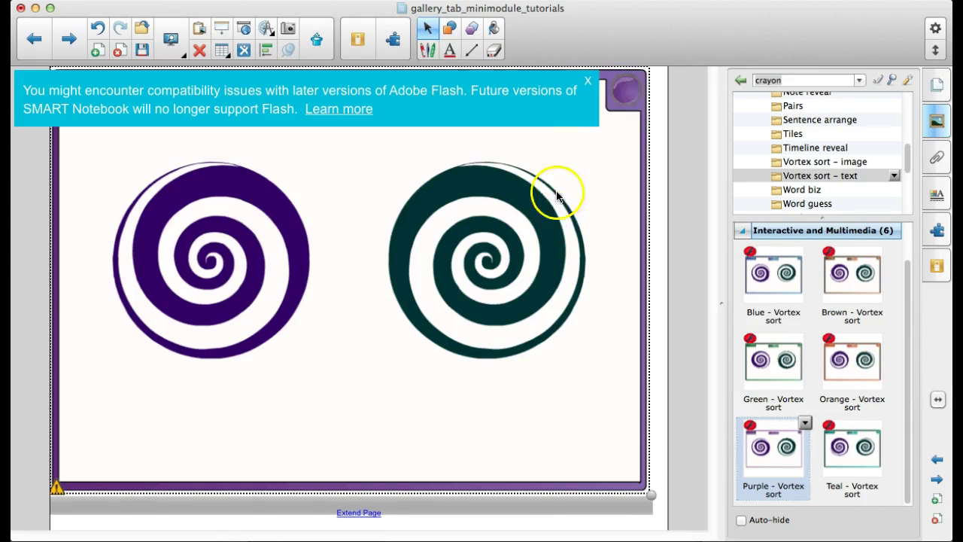
pyautogui.click(588, 87)
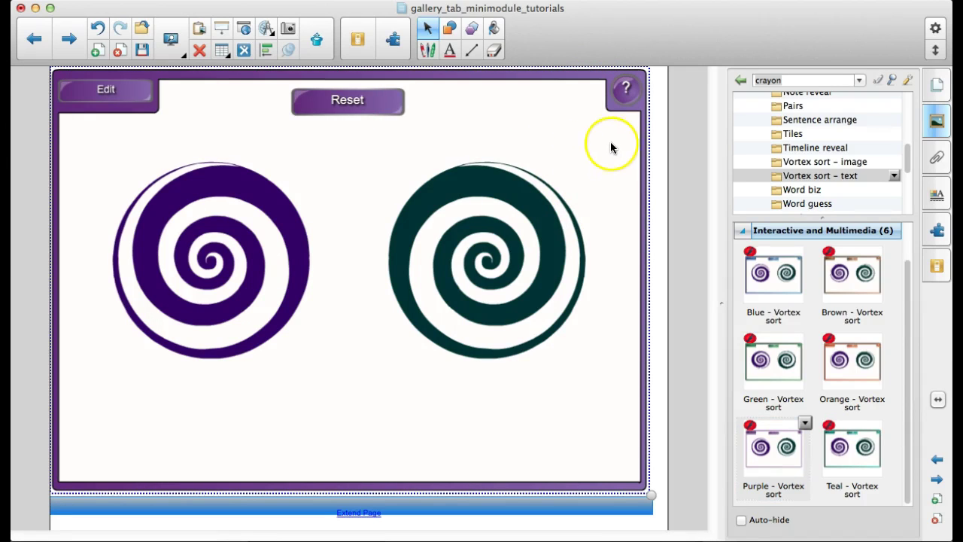
pyautogui.click(562, 510)
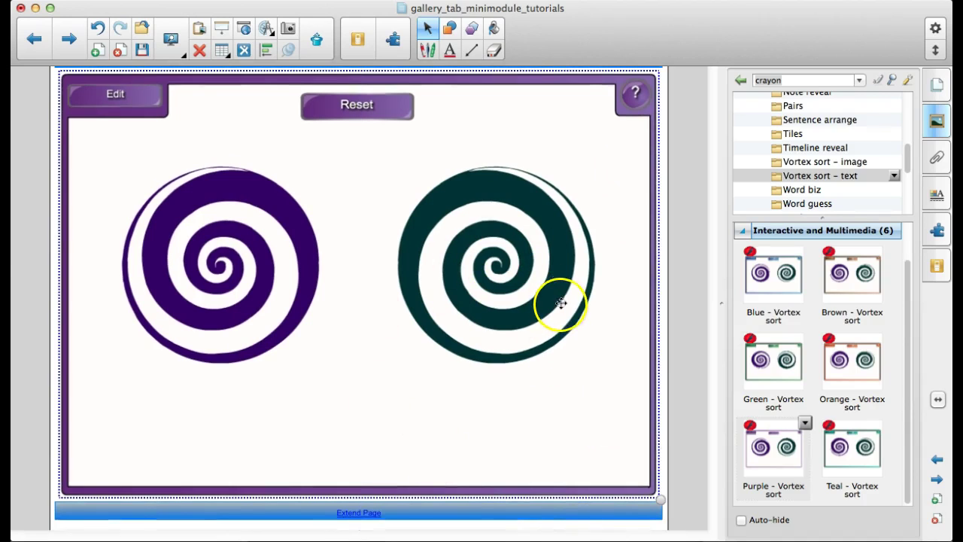
# - Read the vortex sort activity's built-in help instructions and close them
pyautogui.click(635, 98)
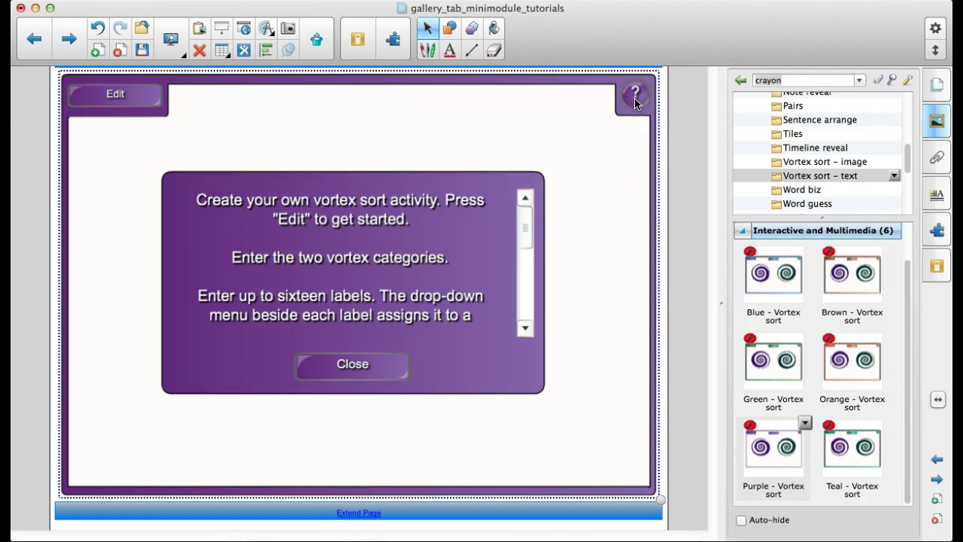
pyautogui.moveTo(526, 248); pyautogui.dragTo(527, 194)
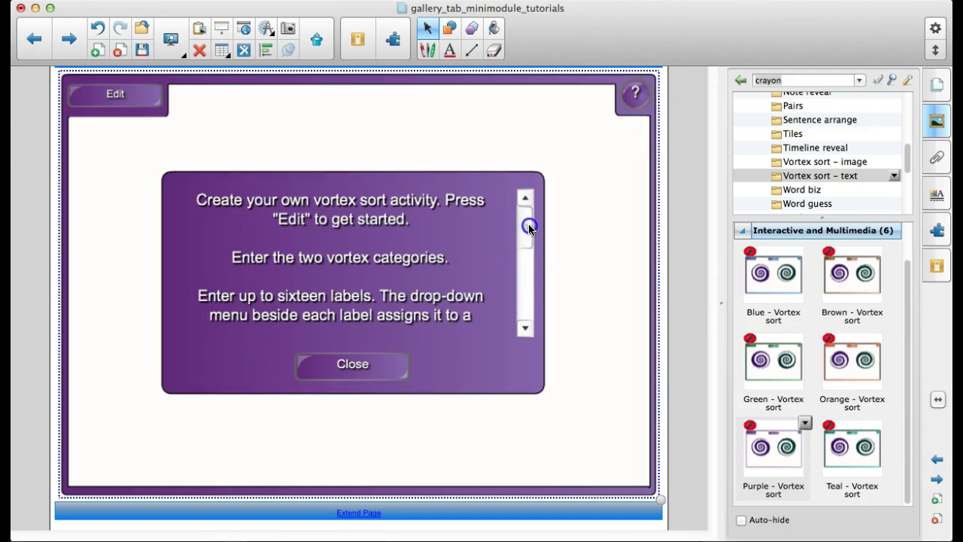
pyautogui.click(366, 369)
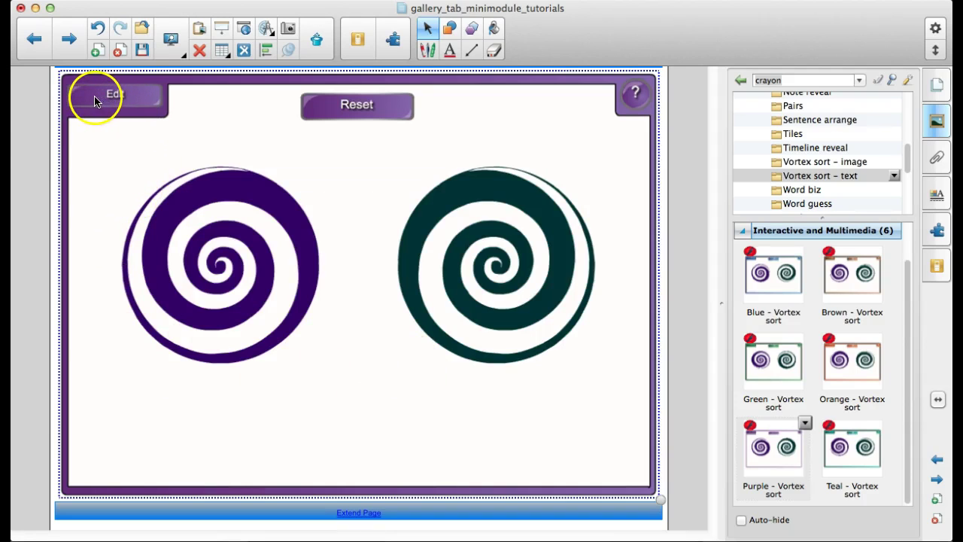
# - Edit the vortex sort activity and name its two categories Nouns and Verb
pyautogui.click(117, 103)
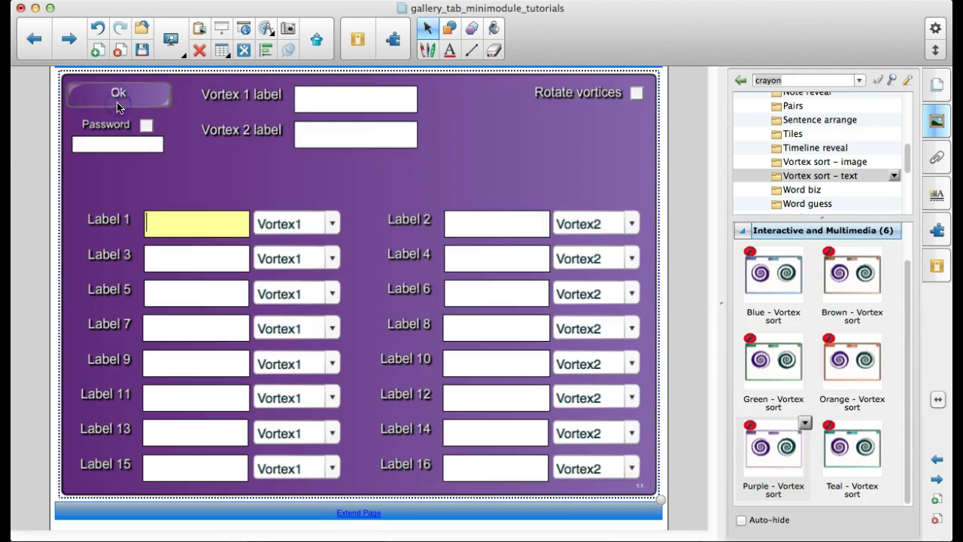
pyautogui.click(324, 100)
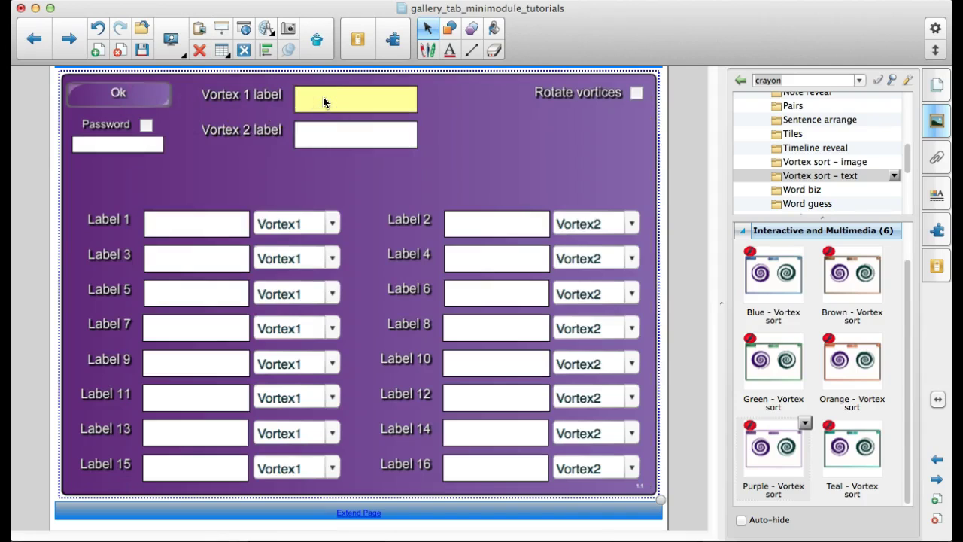
pyautogui.write('Nouns')
pyautogui.press('Tab')
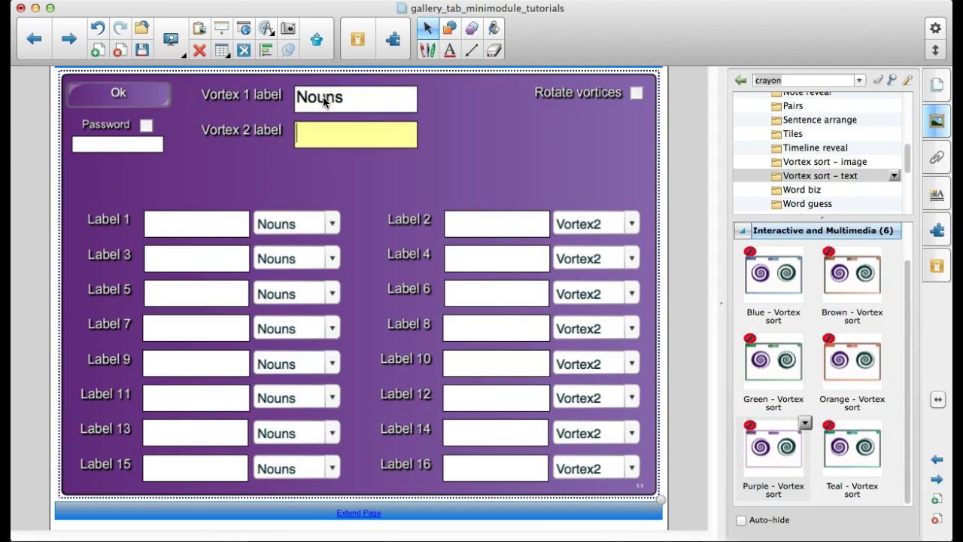
pyautogui.write('Verb')
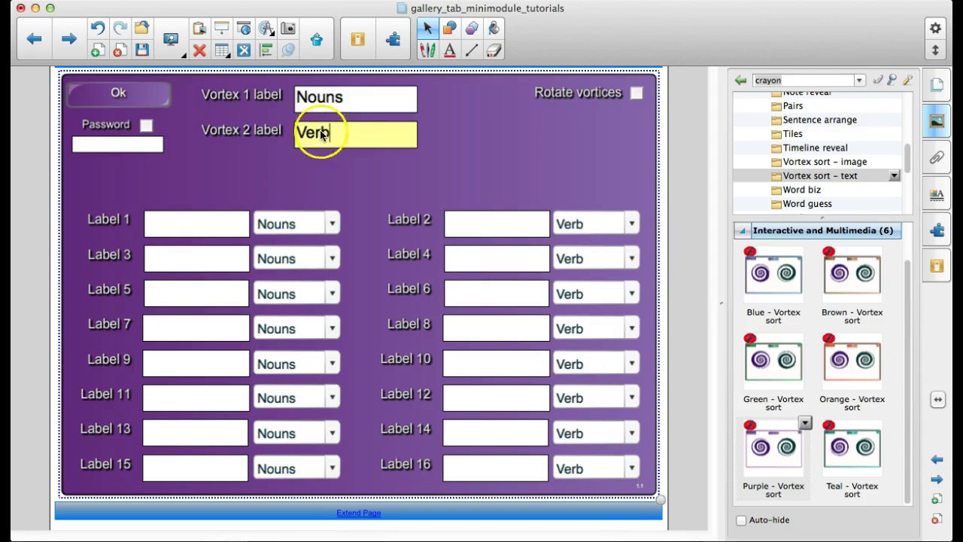
pyautogui.click(312, 230)
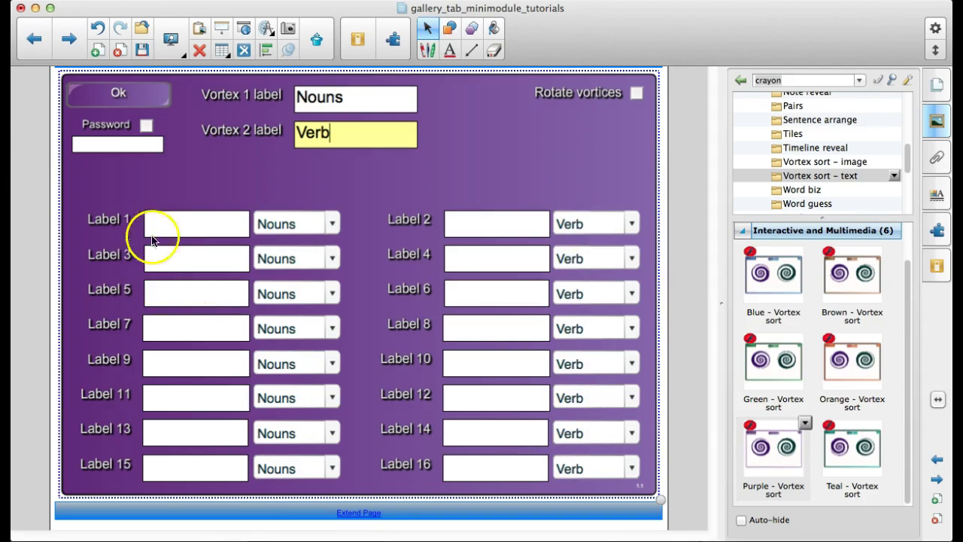
# - Enter car, house, kitchen and food as the Nouns words in labels 1, 3, 5 and 7
pyautogui.click(168, 220)
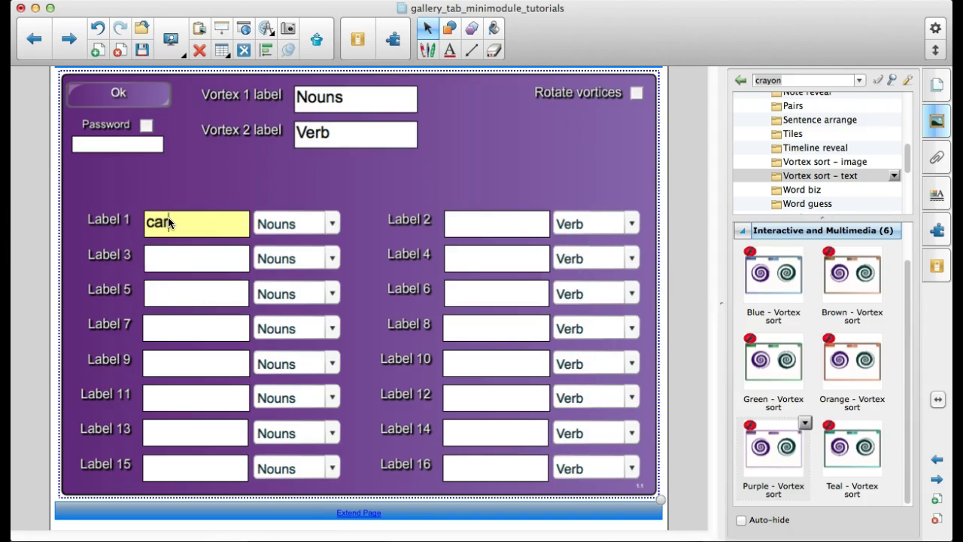
pyautogui.click(177, 257)
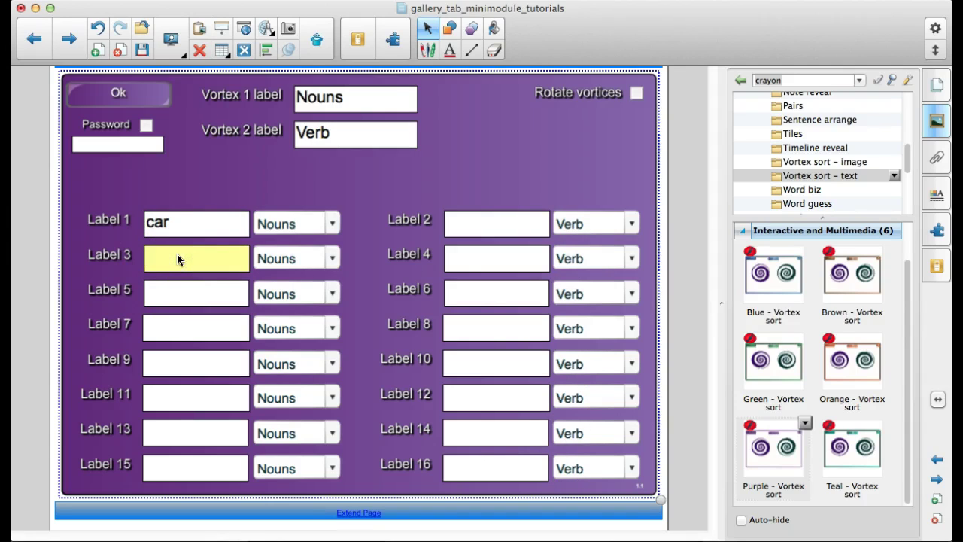
pyautogui.write('house')
pyautogui.click(177, 293)
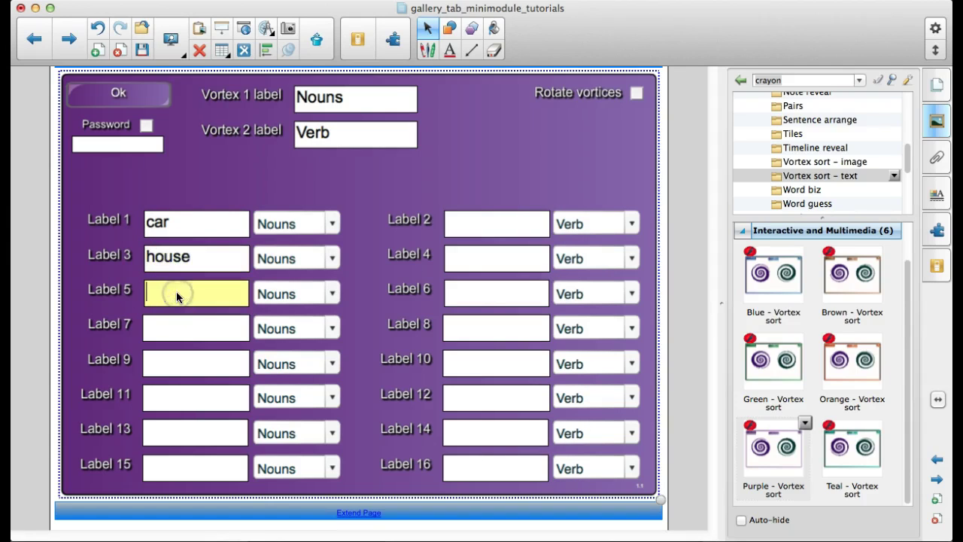
pyautogui.write('kitchen')
pyautogui.click(180, 327)
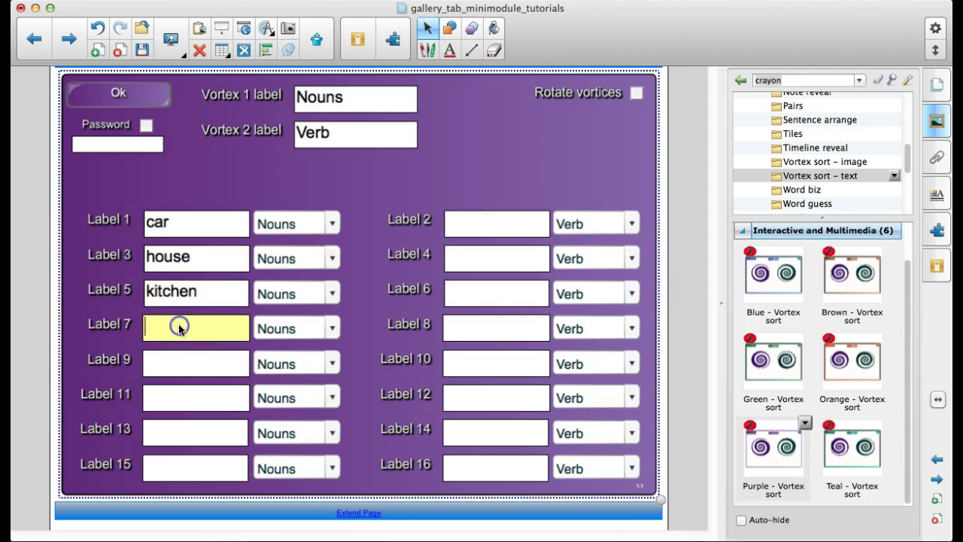
pyautogui.write('food')
# - Enter jump, run, write and stand as the Verb words in labels 2, 4, 6 and 8
pyautogui.click(485, 222)
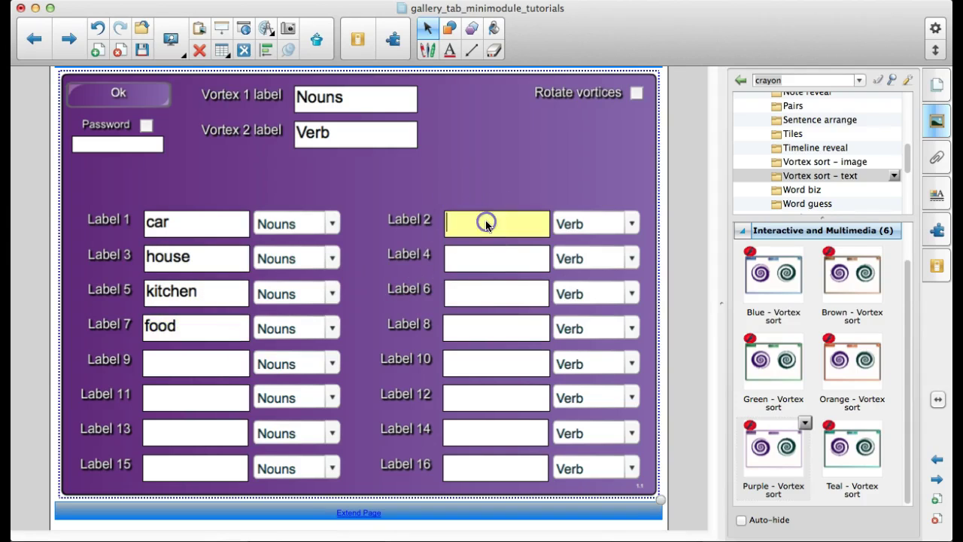
pyautogui.write('jump')
pyautogui.click(521, 259)
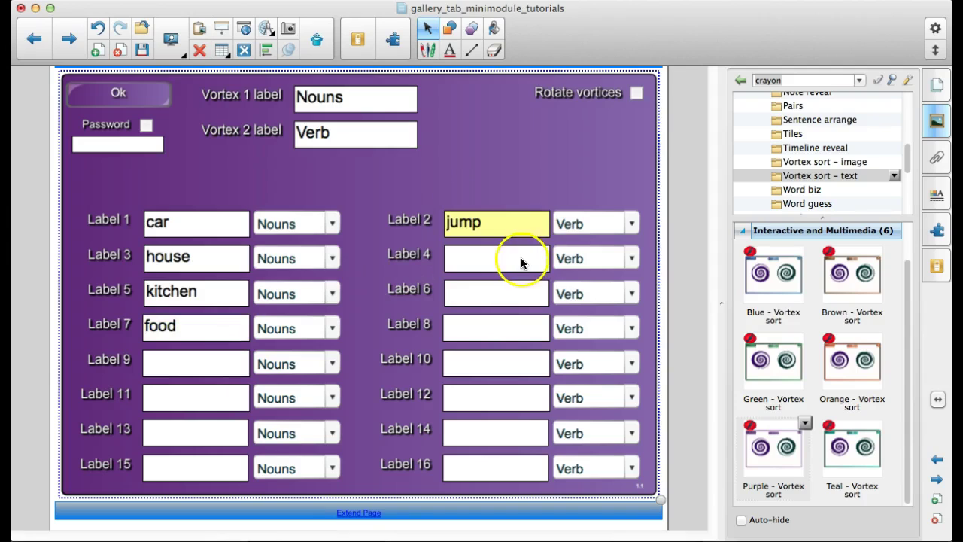
pyautogui.write('run')
pyautogui.click(503, 297)
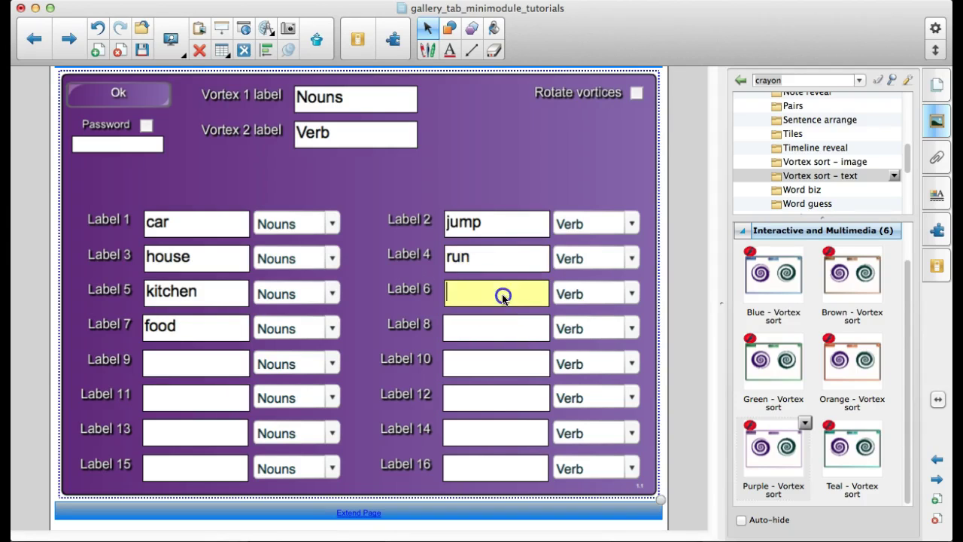
pyautogui.click(498, 326)
pyautogui.write('stand')
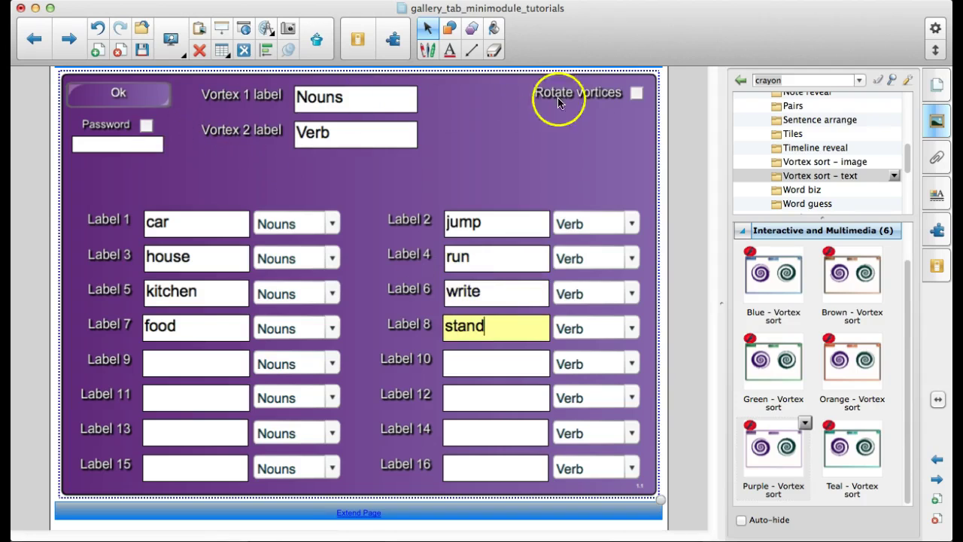
# - Turn on Rotate vortices and apply the vortex sort settings
pyautogui.click(636, 92)
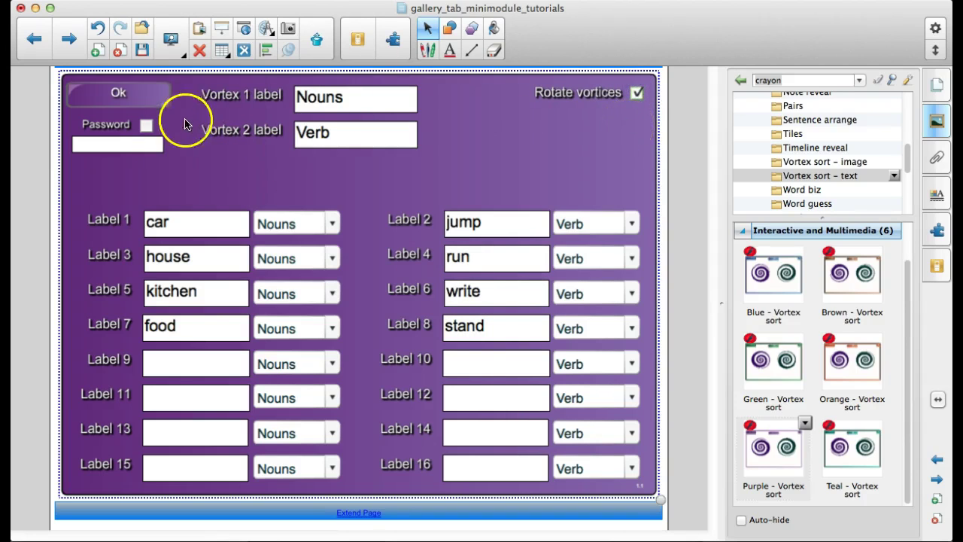
pyautogui.click(148, 94)
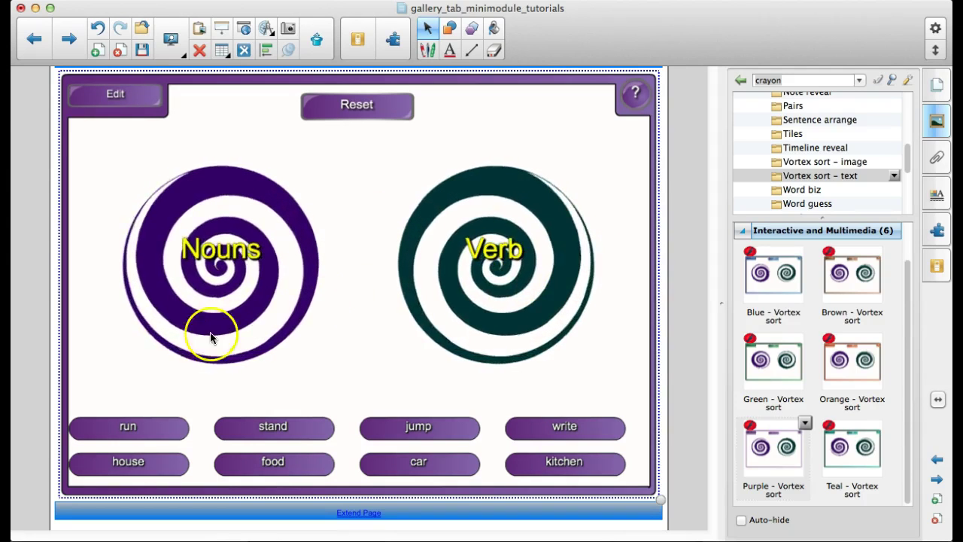
# - Test the activity by sorting the word "run" and the word "kitchen" into the Verb vortex
pyautogui.moveTo(148, 430); pyautogui.dragTo(533, 352)
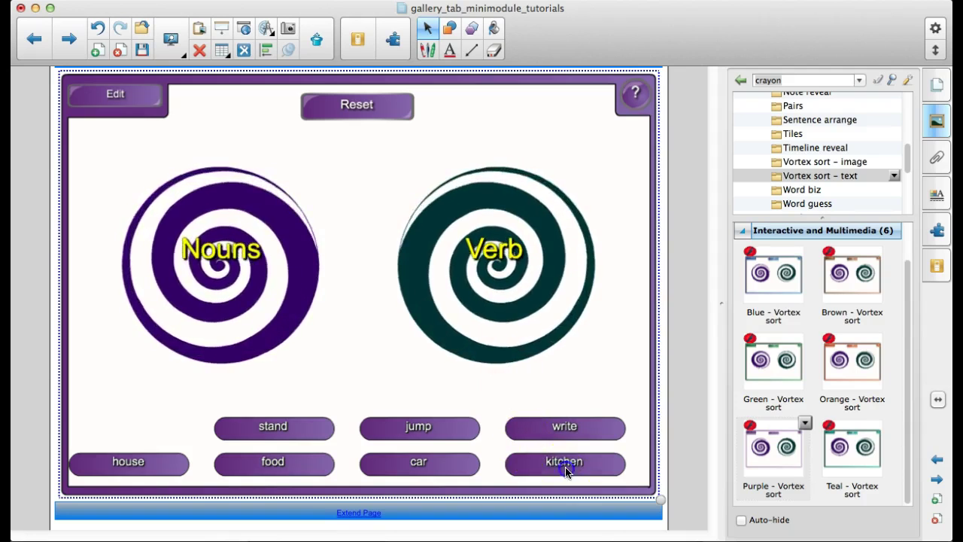
pyautogui.moveTo(565, 465); pyautogui.dragTo(509, 286)
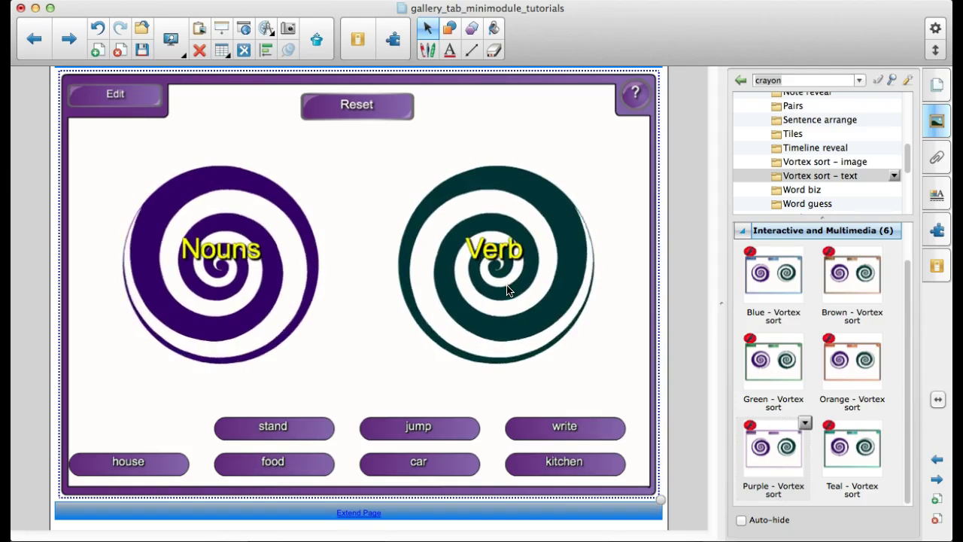
# - Collapse the Activities folder of Lesson Activity Toolkit 2.0 and expand its Examples folder
pyautogui.scroll(6, 796, 192)
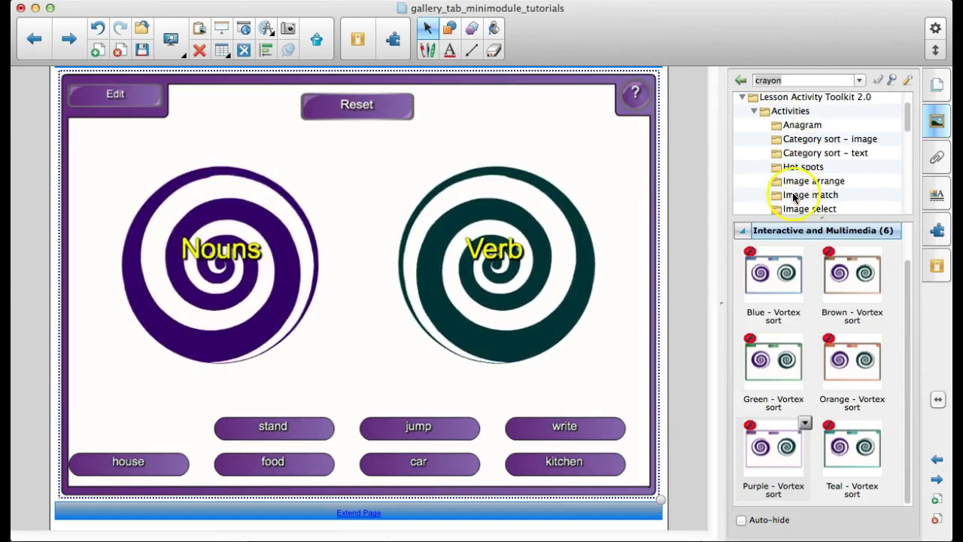
pyautogui.click(753, 110)
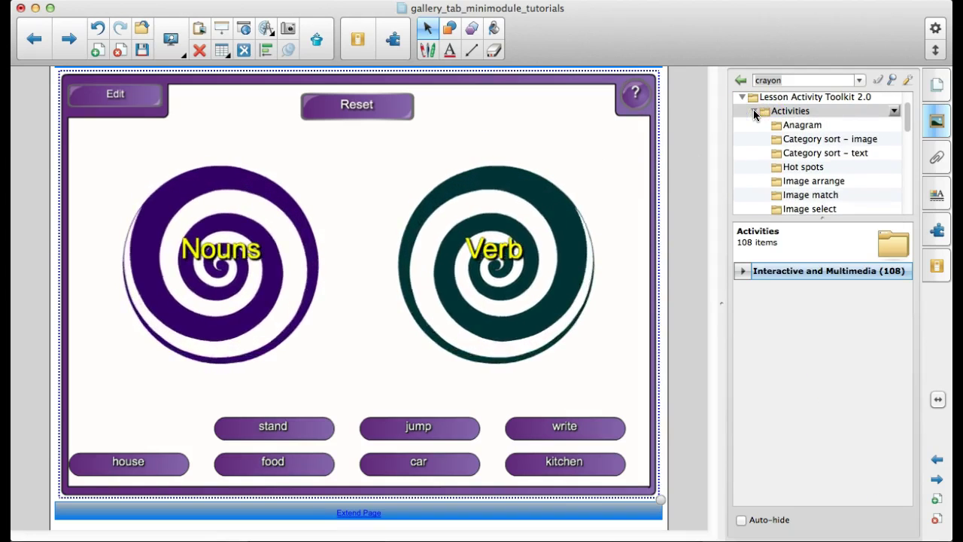
pyautogui.click(753, 111)
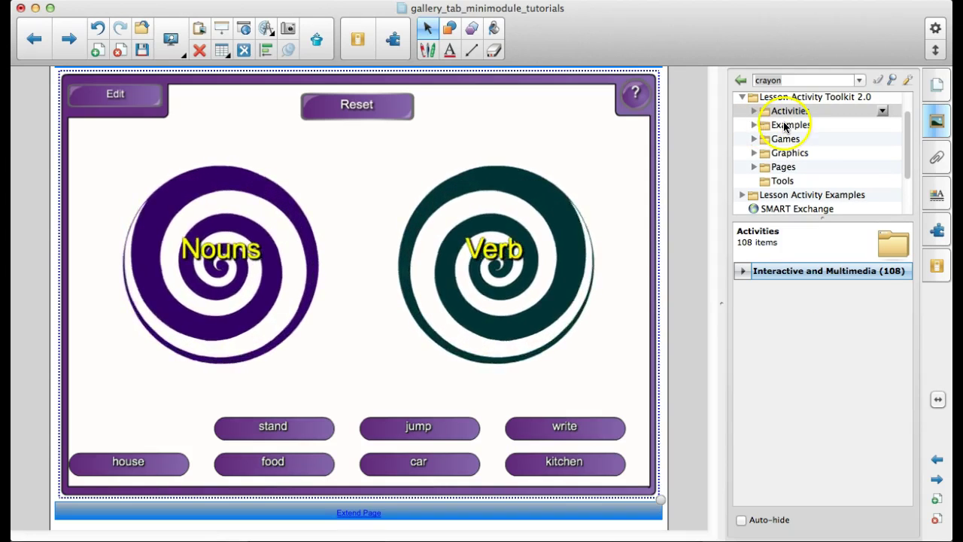
pyautogui.click(754, 127)
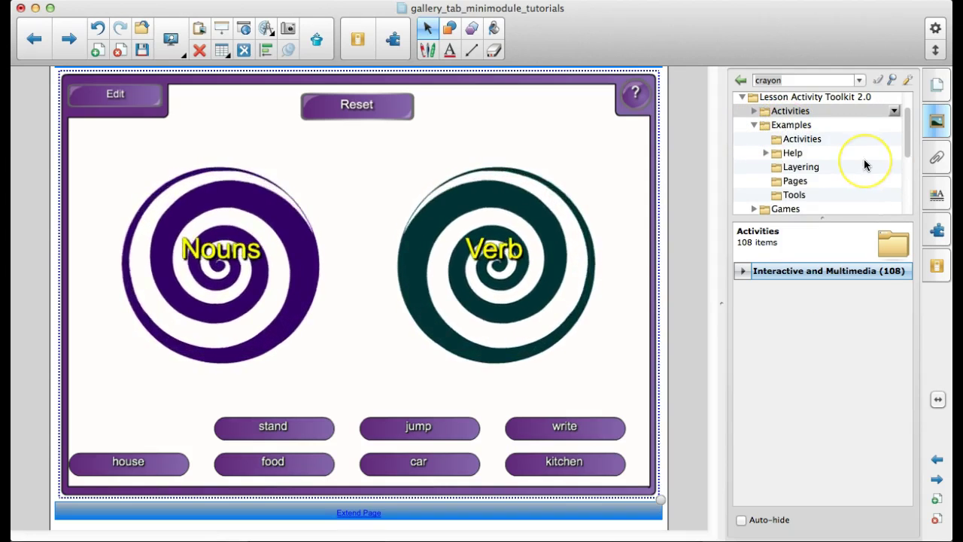
pyautogui.scroll(-1, 864, 159)
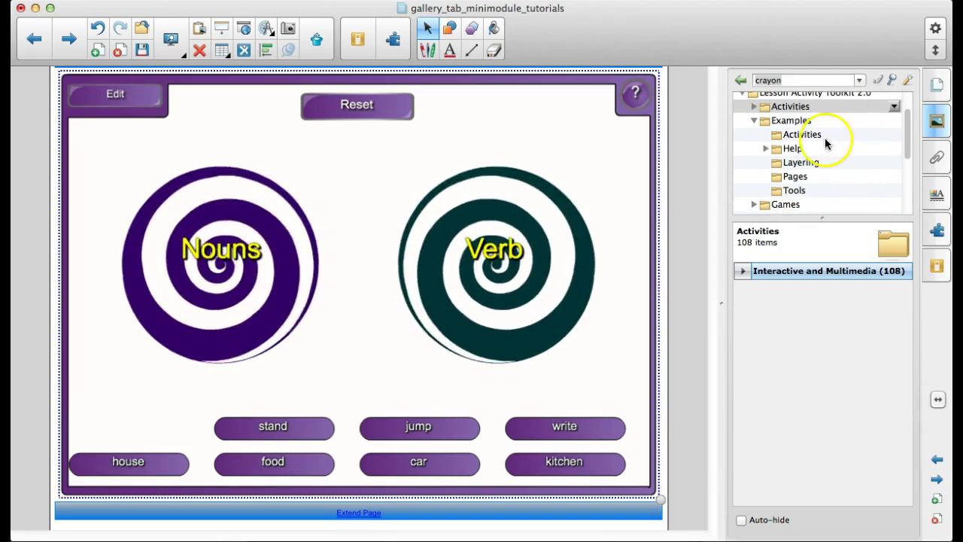
# - Add the Anagram example from the Examples folder's Activities subfolder to a new page
pyautogui.click(803, 137)
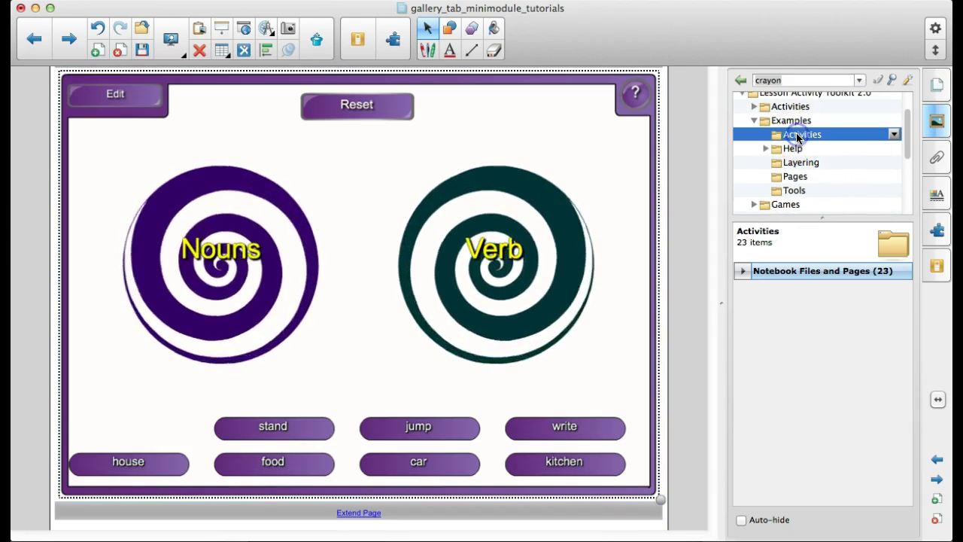
pyautogui.click(741, 270)
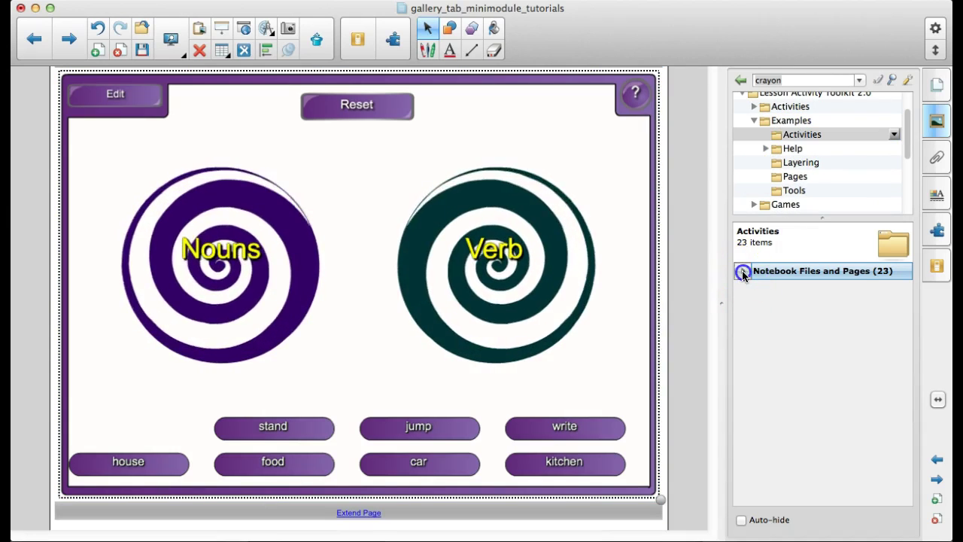
pyautogui.scroll(-3, 828, 323)
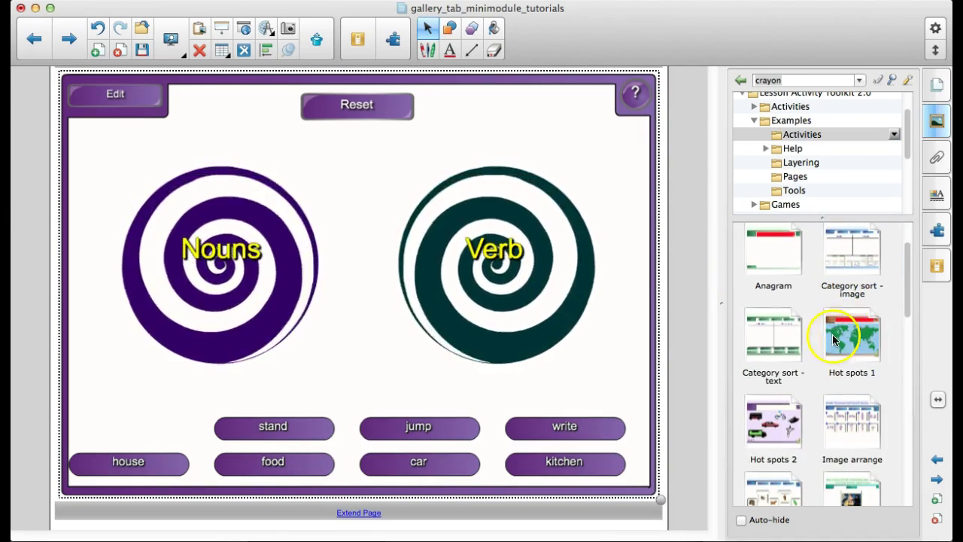
pyautogui.click(937, 498)
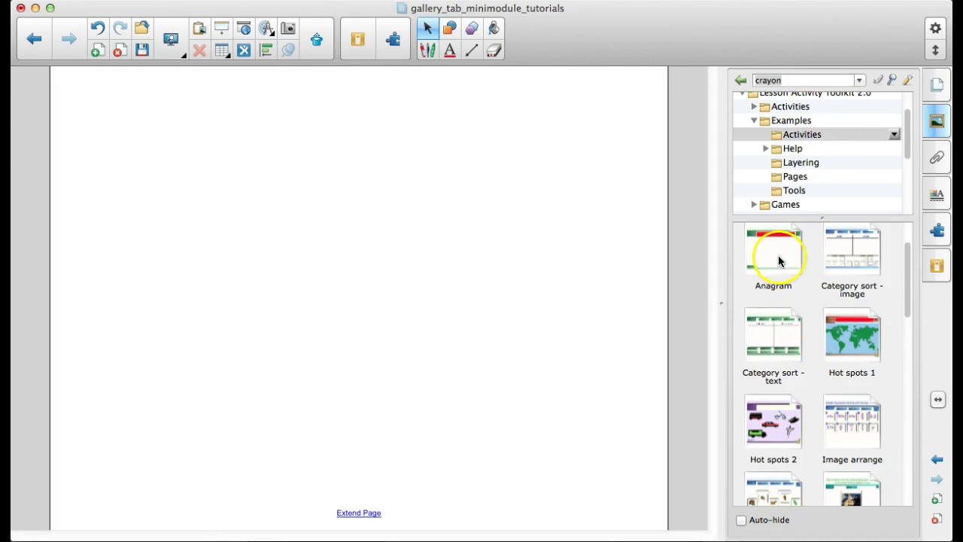
pyautogui.moveTo(778, 258); pyautogui.dragTo(365, 290)
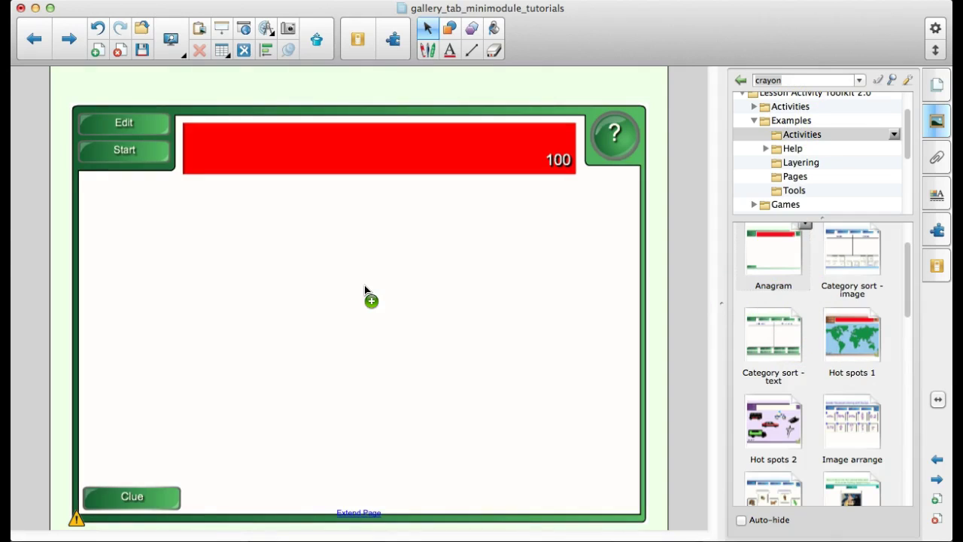
# - Start the anagram and rearrange the letter balls to spell "Water"
pyautogui.click(137, 156)
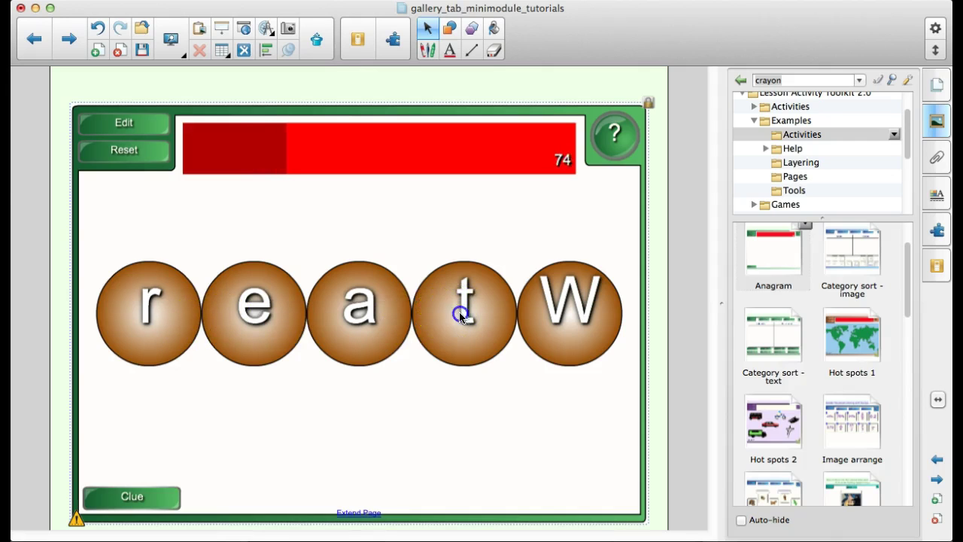
pyautogui.moveTo(462, 316); pyautogui.dragTo(378, 415)
pyautogui.moveTo(549, 318); pyautogui.dragTo(247, 435)
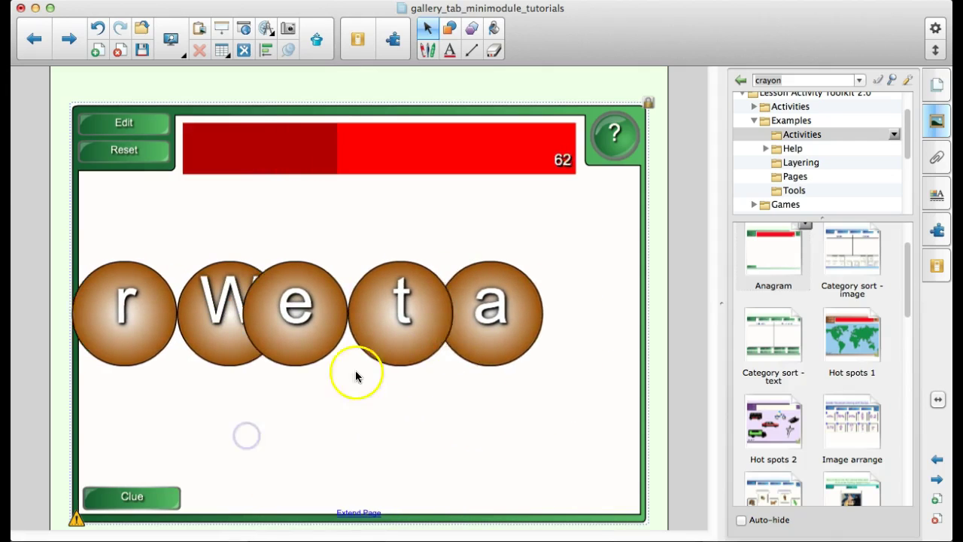
pyautogui.moveTo(516, 319); pyautogui.dragTo(327, 326)
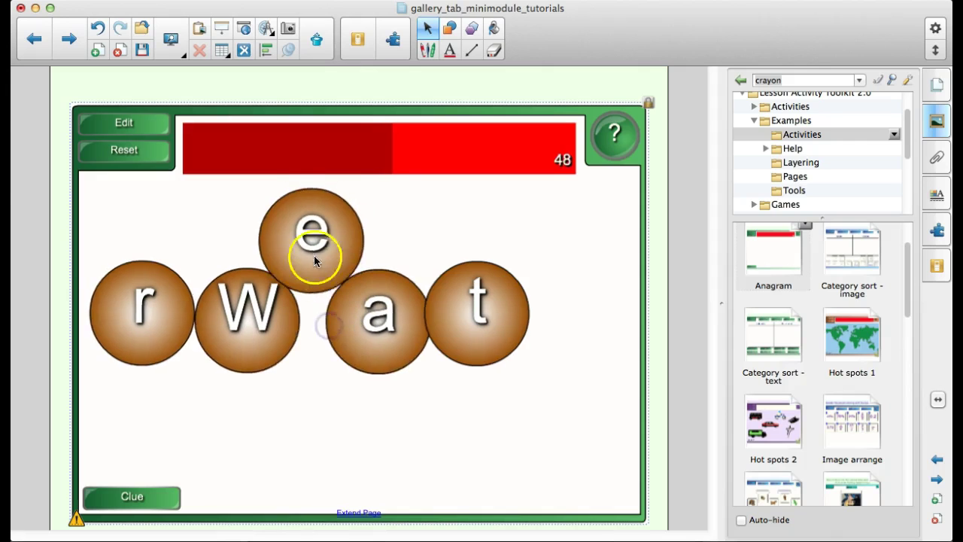
pyautogui.moveTo(314, 260); pyautogui.dragTo(559, 236)
pyautogui.moveTo(129, 339); pyautogui.dragTo(619, 305)
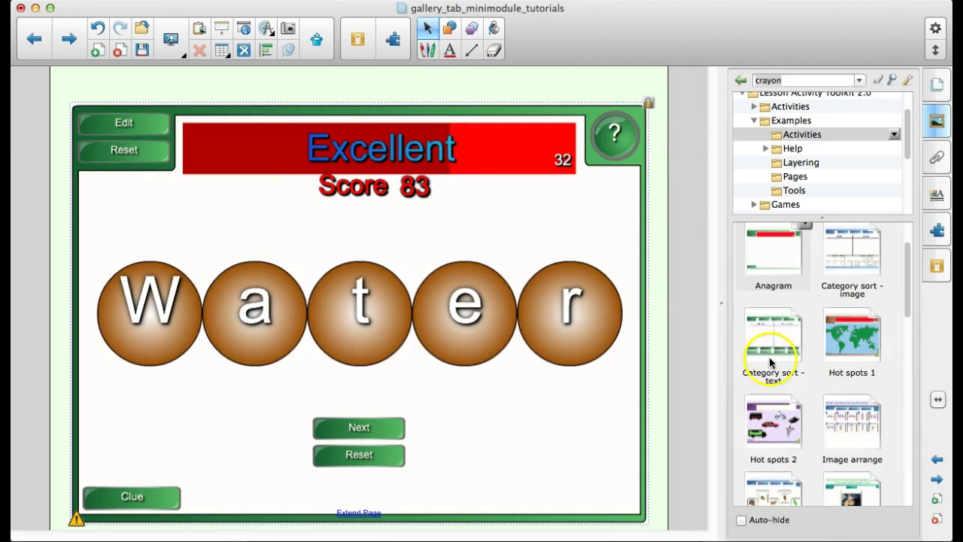
# - Add the "Color reveal - method 1" example from the Layering folder to a new page
pyautogui.scroll(-3, 849, 367)
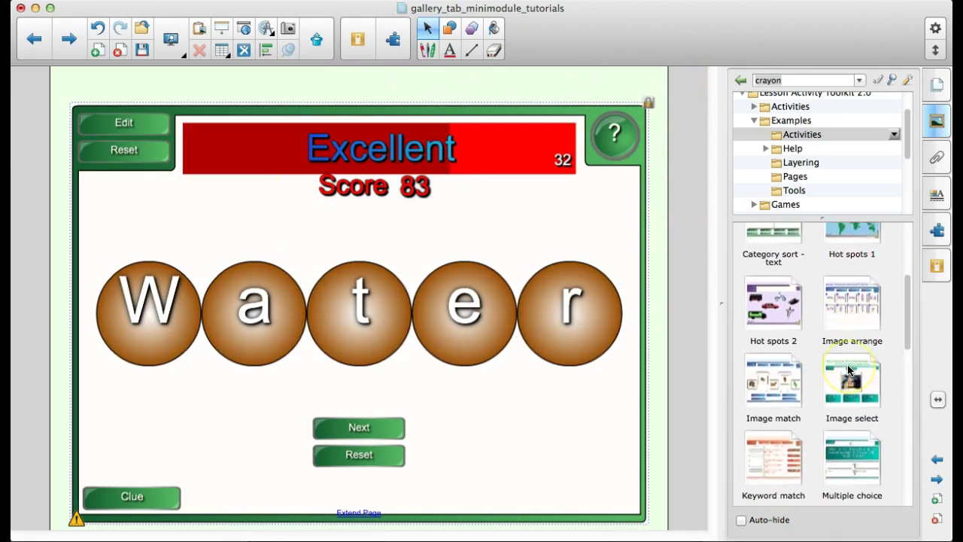
pyautogui.scroll(3, 850, 369)
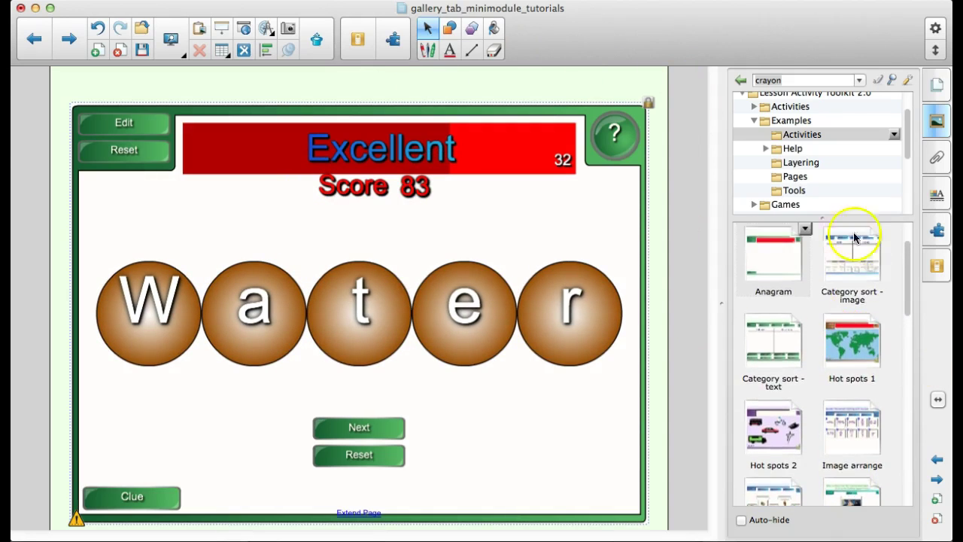
pyautogui.click(802, 162)
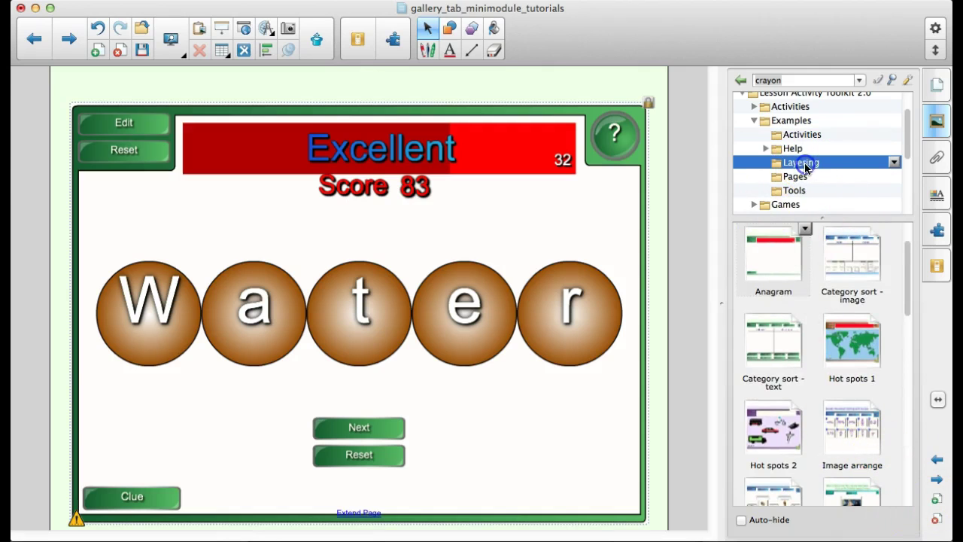
pyautogui.click(936, 498)
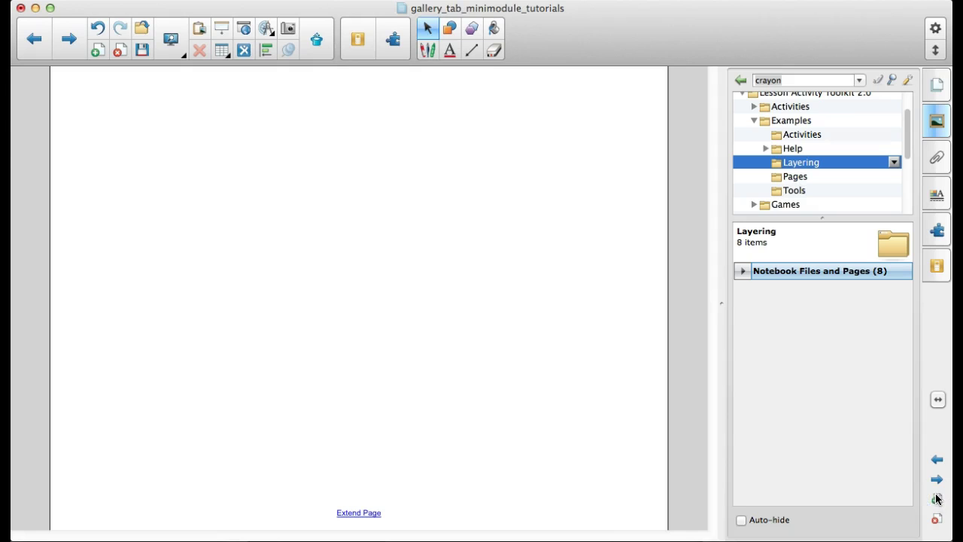
pyautogui.click(743, 271)
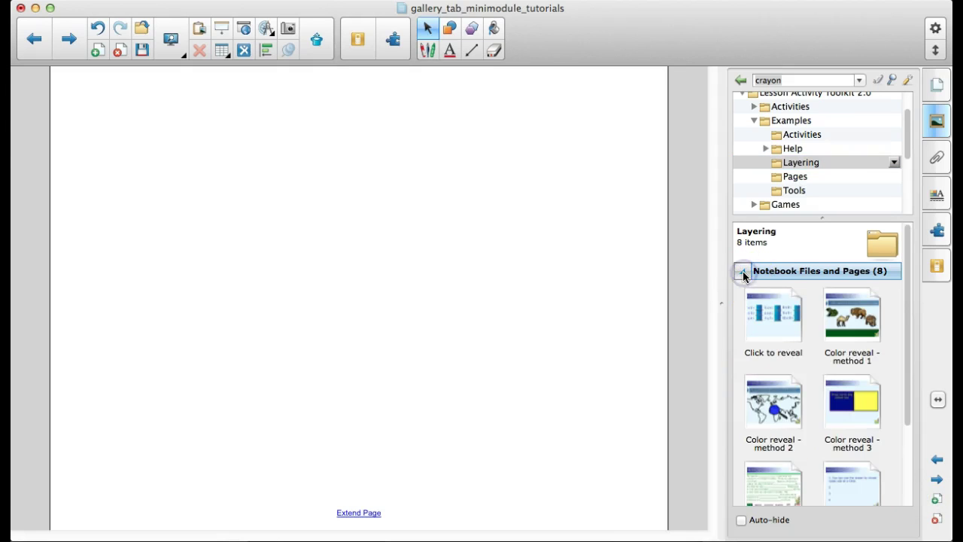
pyautogui.click(857, 325)
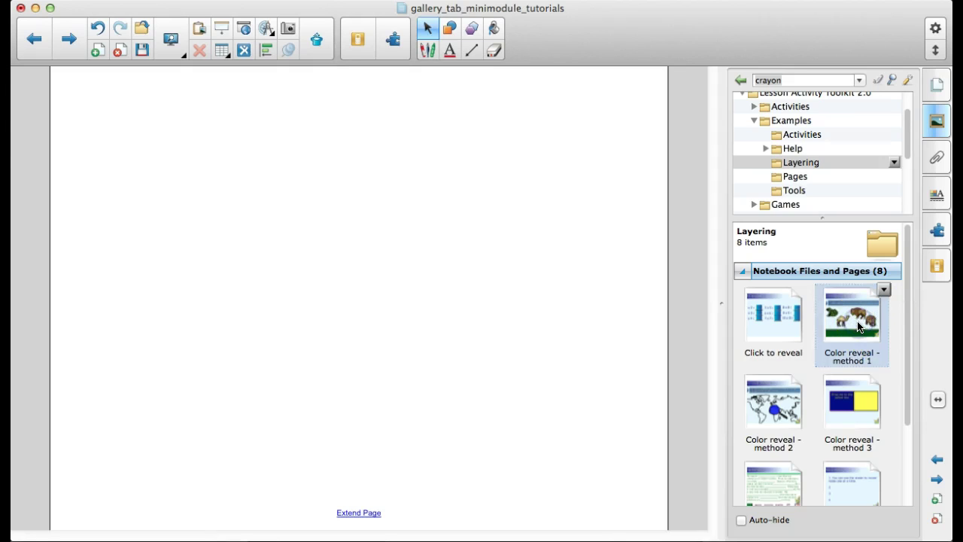
pyautogui.click(858, 325)
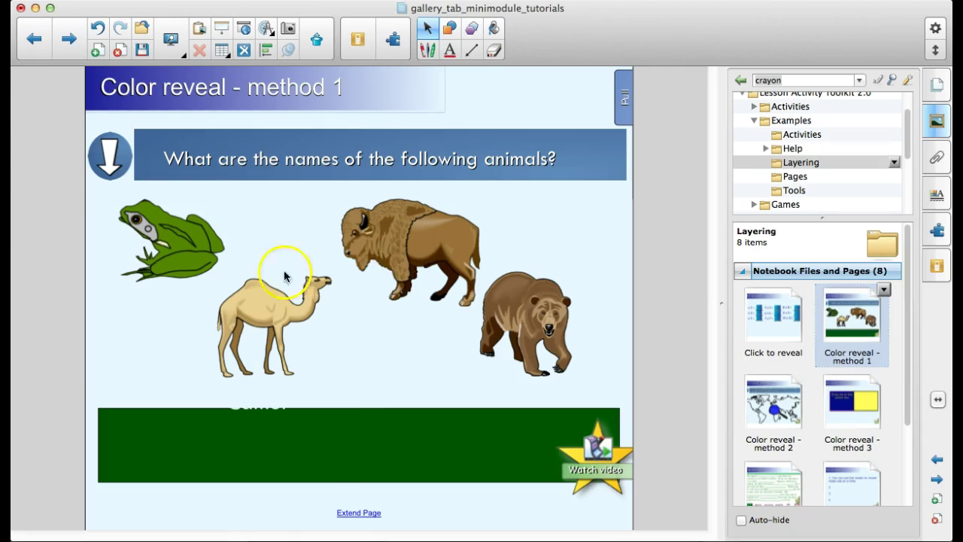
# - Test the color reveal by moving the frog onto the green bar and back up, and shift the camel and bison upward
pyautogui.click(159, 235)
pyautogui.moveTo(159, 235); pyautogui.dragTo(153, 406)
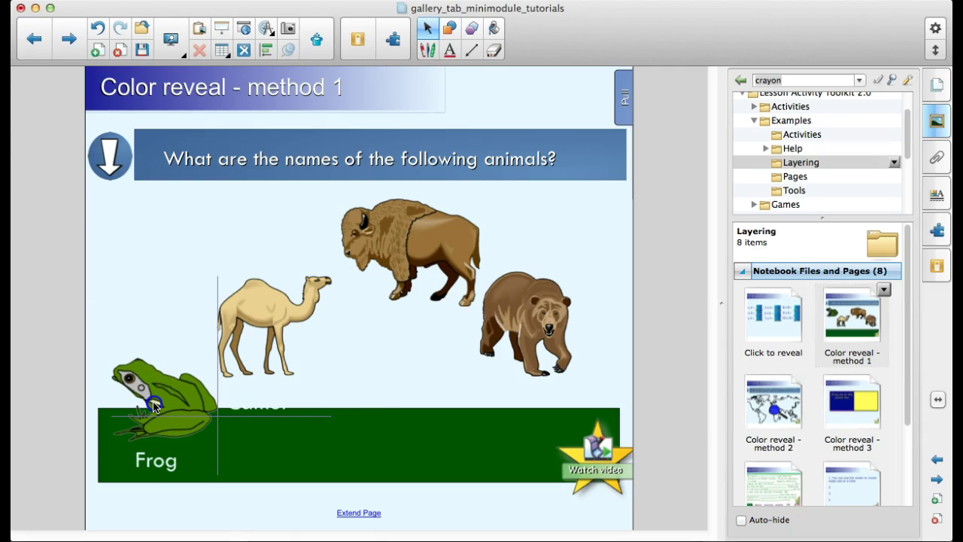
pyautogui.moveTo(153, 405); pyautogui.dragTo(155, 237)
pyautogui.moveTo(256, 331); pyautogui.dragTo(260, 286)
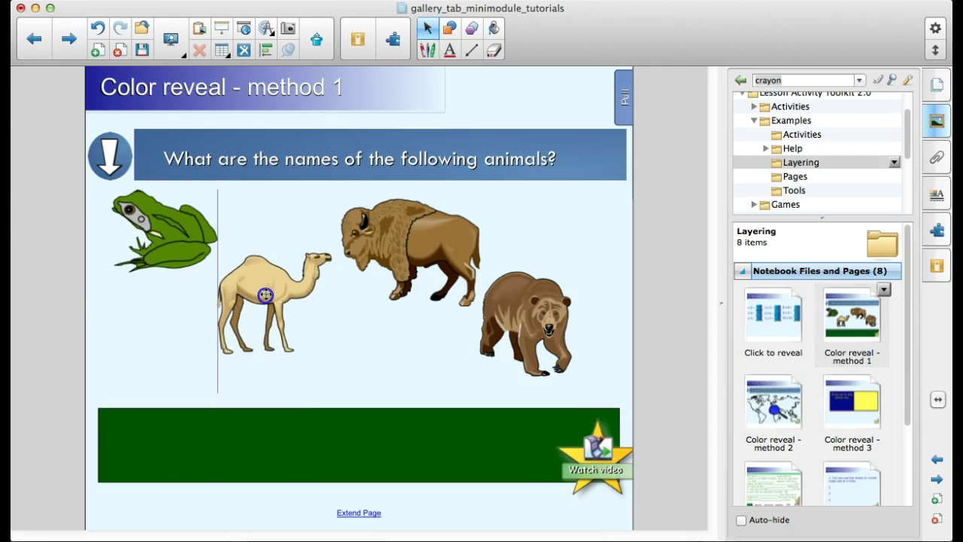
pyautogui.moveTo(399, 260); pyautogui.dragTo(389, 210)
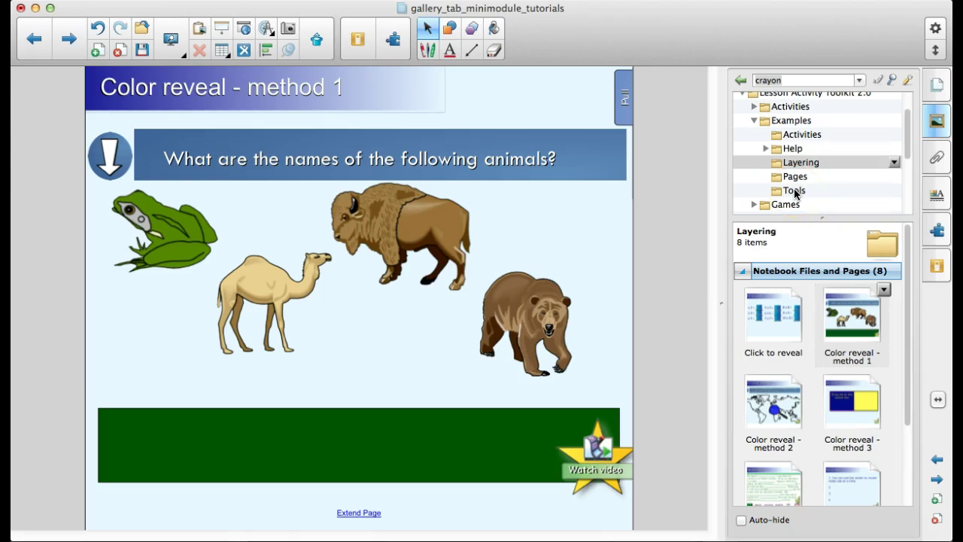
# - Collapse Lesson Activity Toolkit 2.0 and list the Interactive Techniques pages under Lesson Activity Examples
pyautogui.scroll(2, 745, 135)
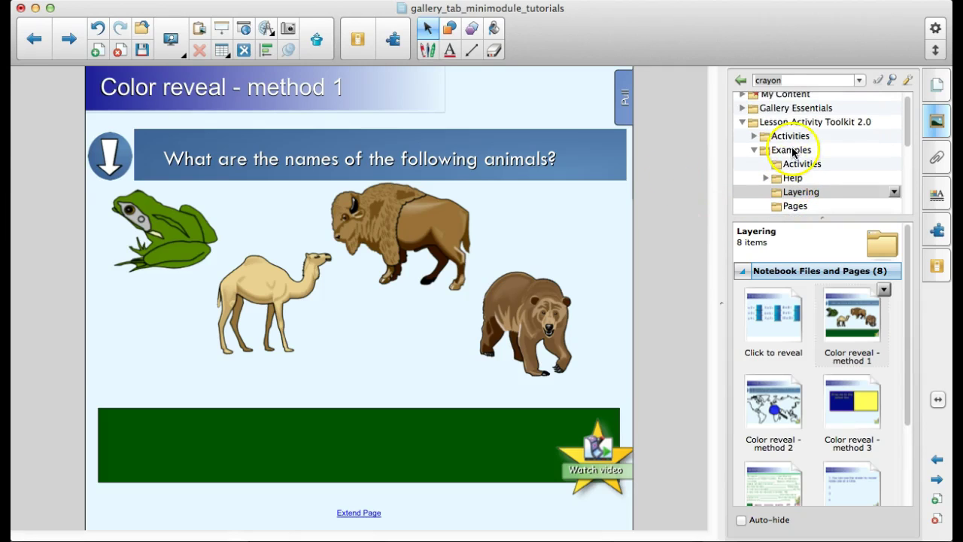
pyautogui.click(741, 128)
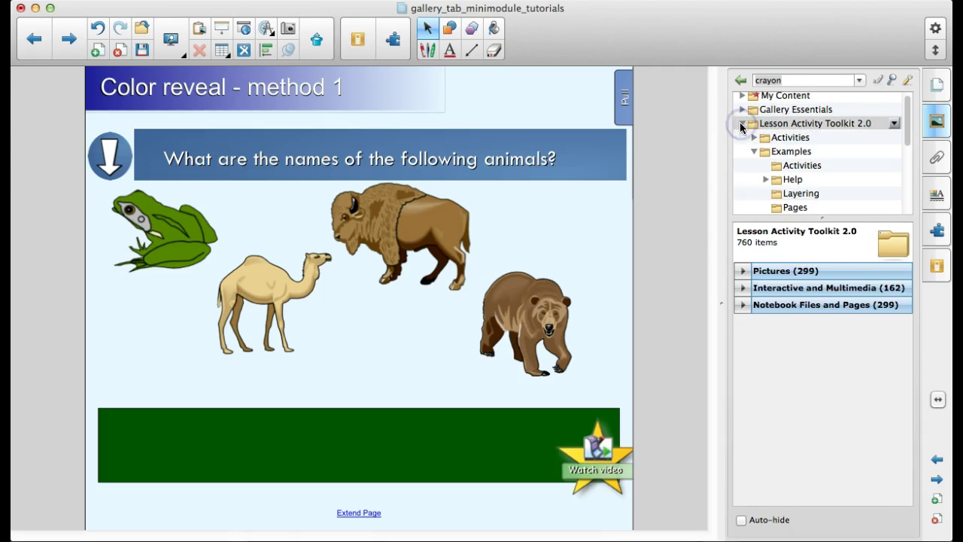
pyautogui.click(743, 123)
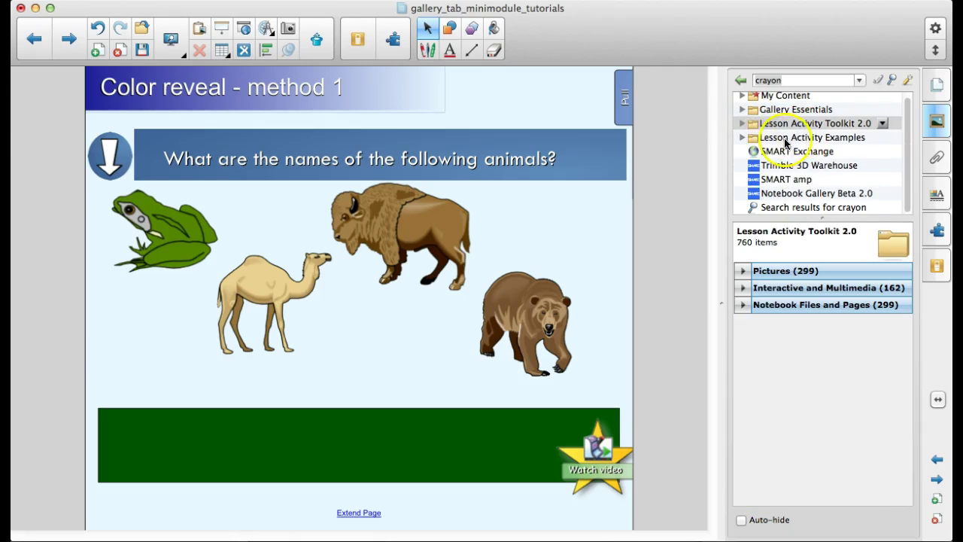
pyautogui.click(742, 139)
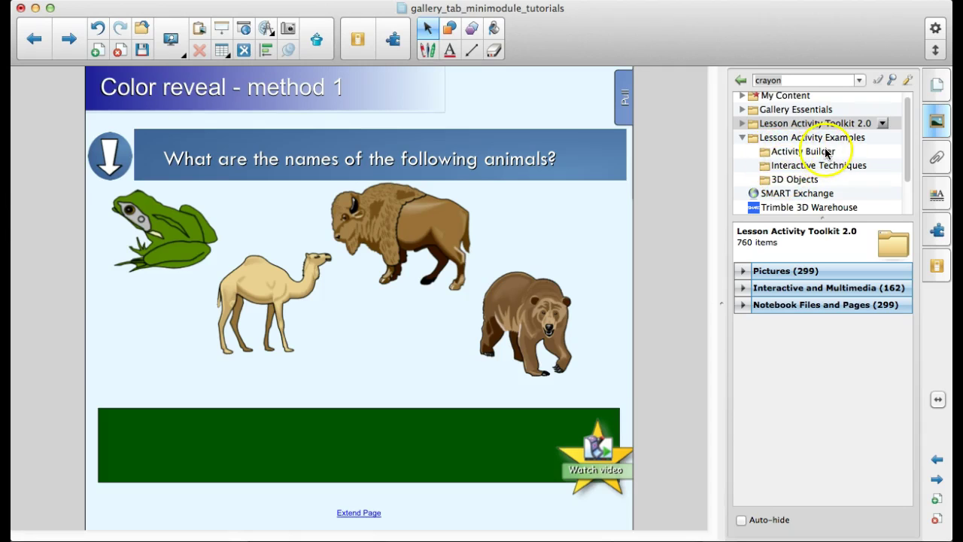
pyautogui.click(790, 168)
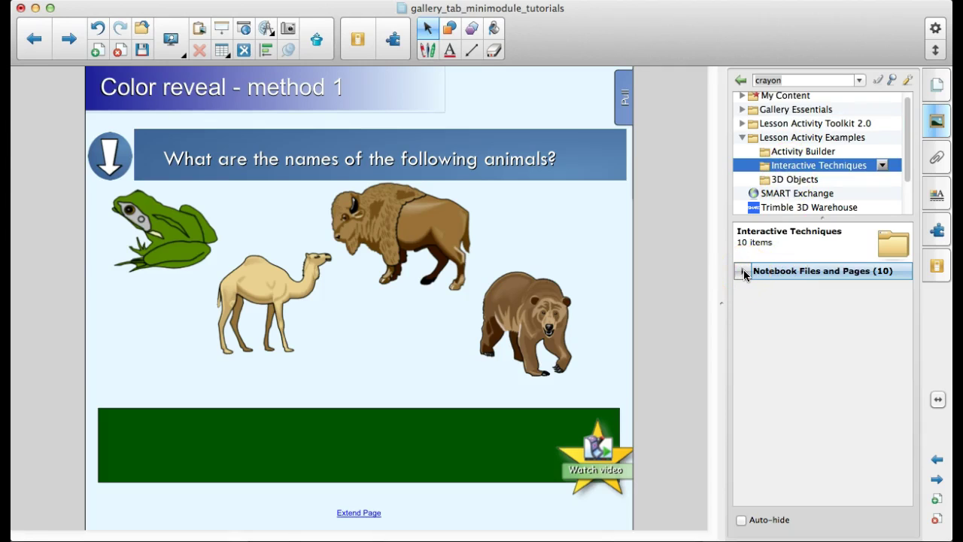
pyautogui.click(743, 271)
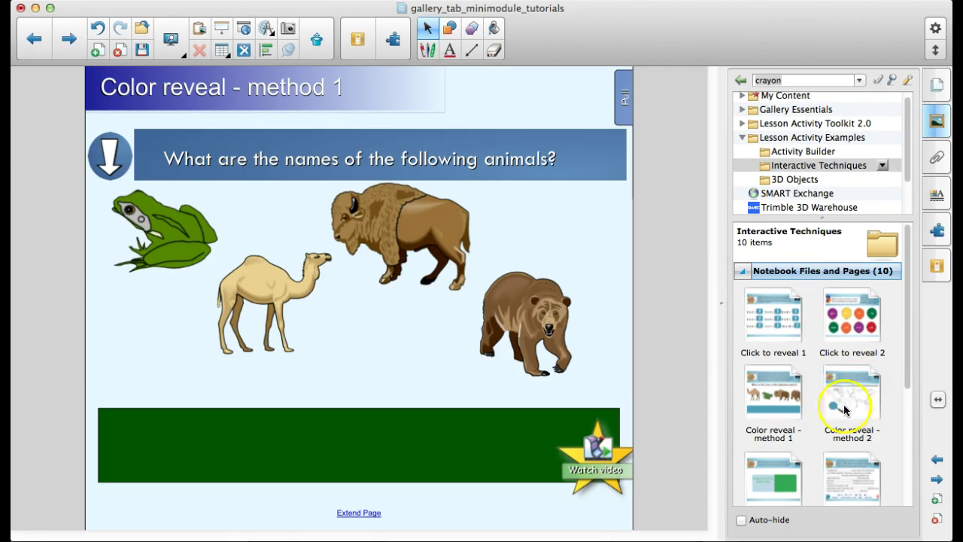
# - Add the Crab from the 3D Objects folder of Lesson Activity Examples to a new page
pyautogui.click(800, 183)
pyautogui.click(743, 271)
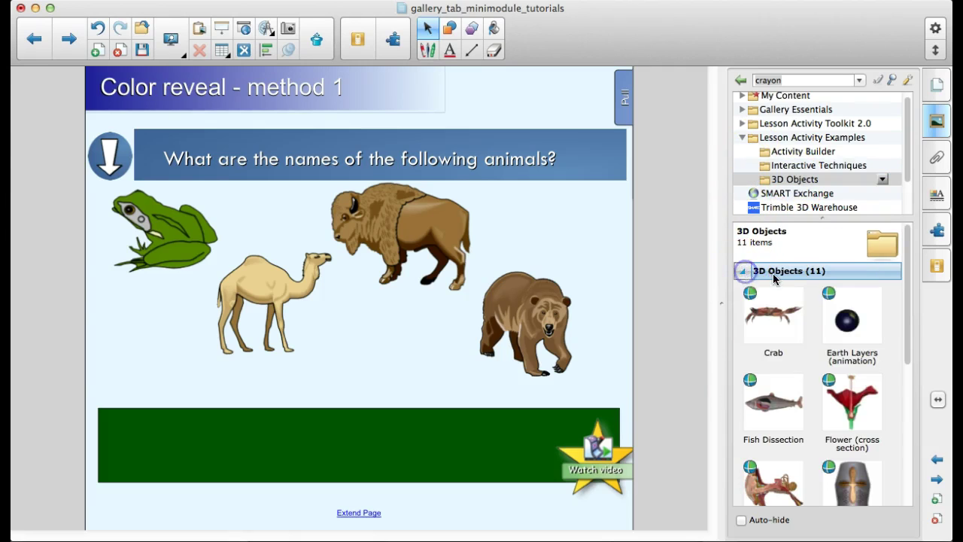
pyautogui.click(937, 497)
pyautogui.moveTo(771, 320); pyautogui.dragTo(445, 292)
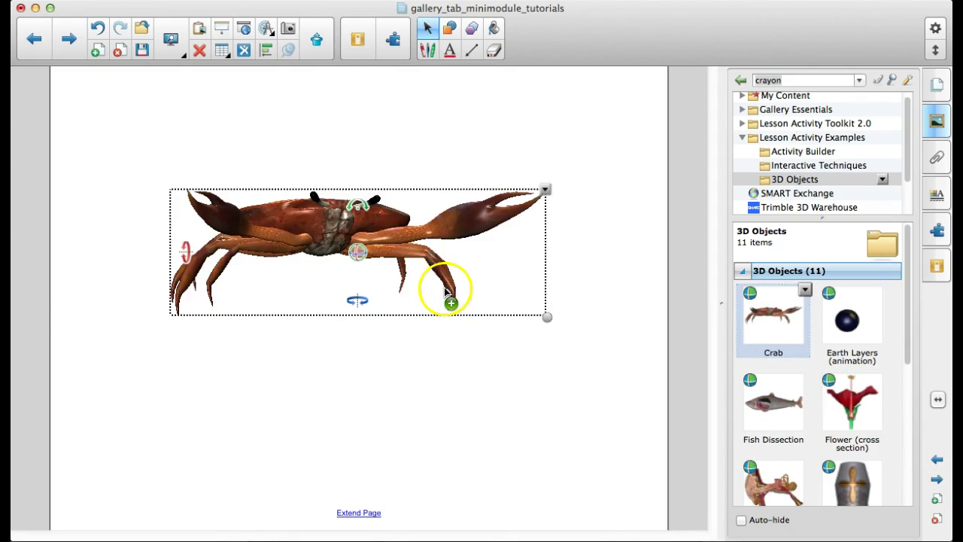
# - Rotate the 3D crab freely and around each of its three axes, and deselect it
pyautogui.moveTo(357, 250); pyautogui.dragTo(426, 269)
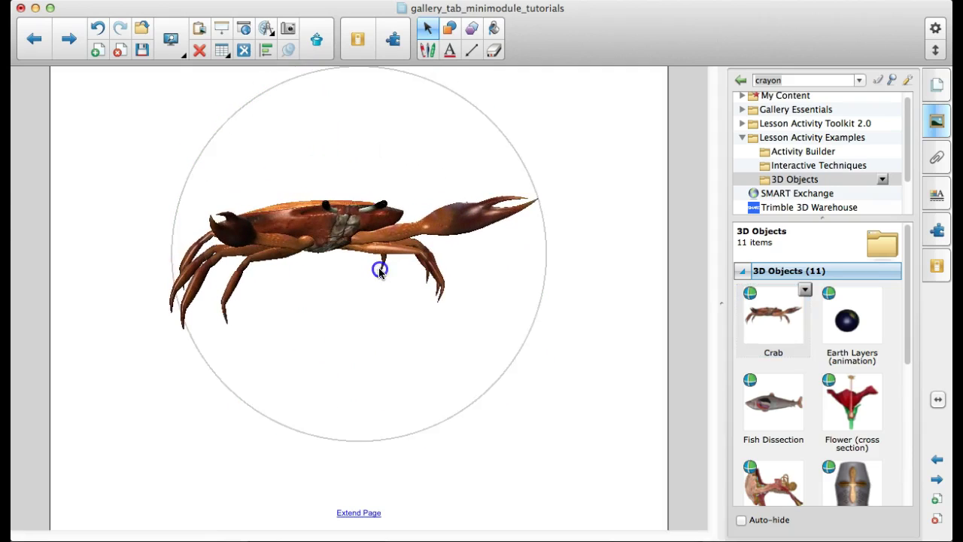
pyautogui.moveTo(366, 200); pyautogui.dragTo(331, 221)
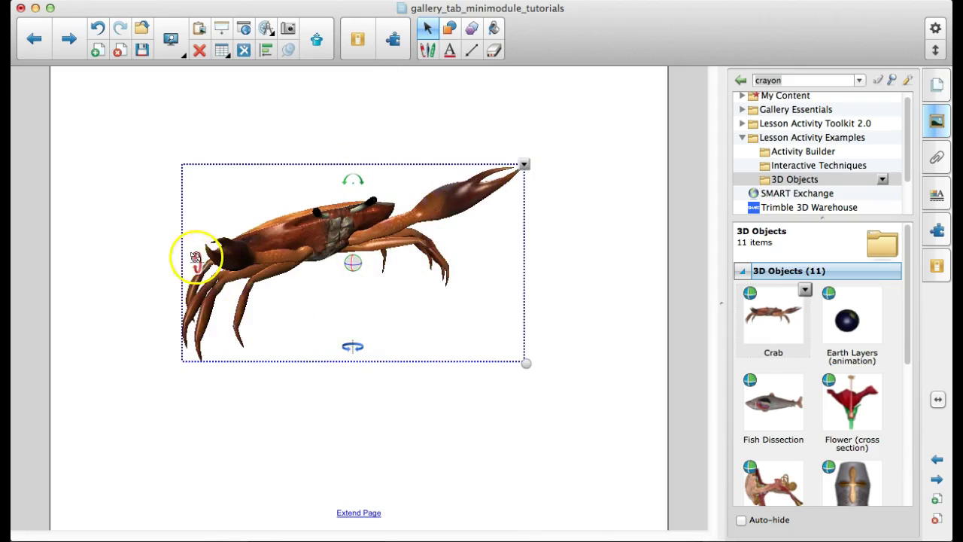
pyautogui.moveTo(195, 258)
pyautogui.mouseDown()
pyautogui.moveTo(211, 321)
pyautogui.moveTo(185, 206)
pyautogui.moveTo(184, 271)
pyautogui.mouseUp()
pyautogui.moveTo(361, 356); pyautogui.dragTo(421, 346)
pyautogui.click(610, 331)
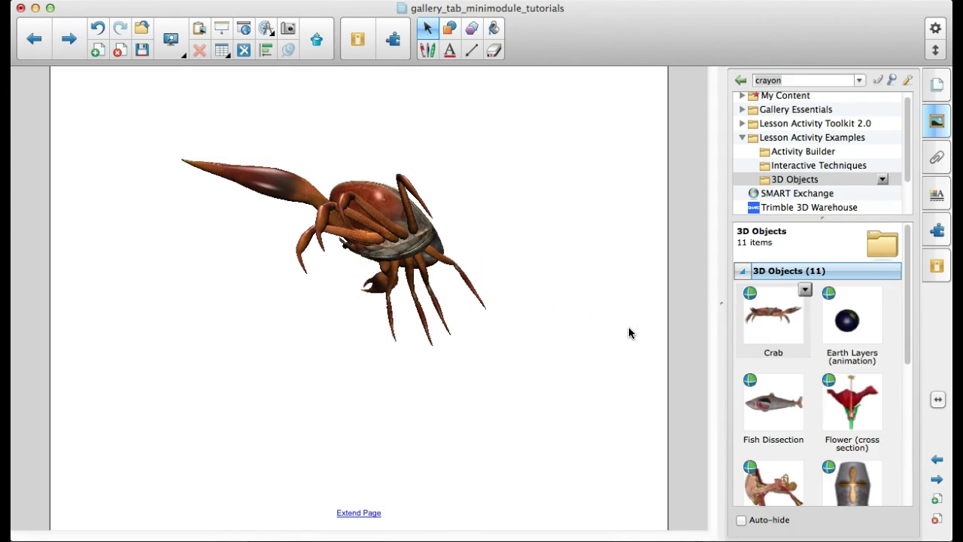